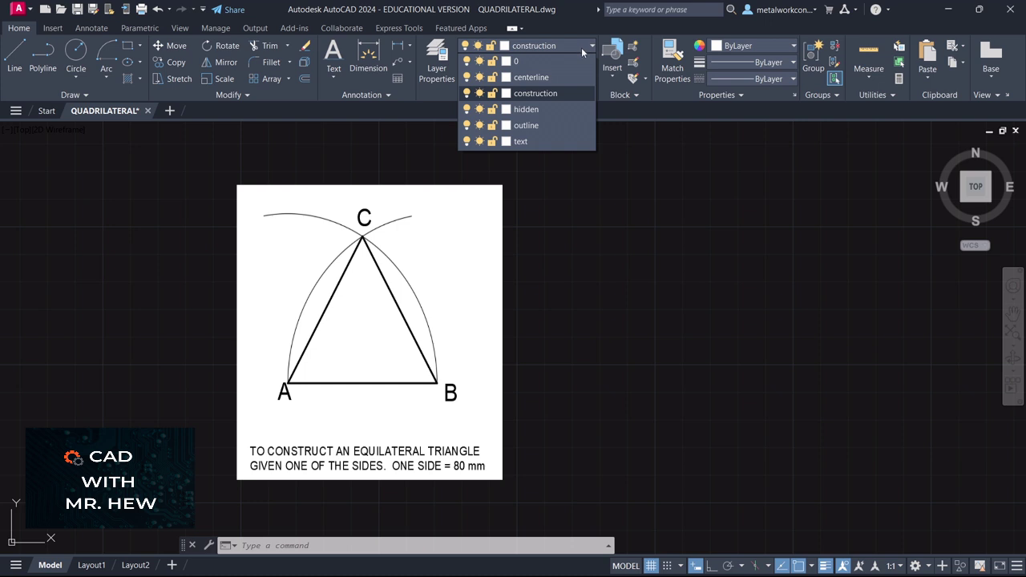
# - Make the text layer current, turn grid snap on, and start a multiline text box beside the reference picture with text height 4
pyautogui.click(519, 140)
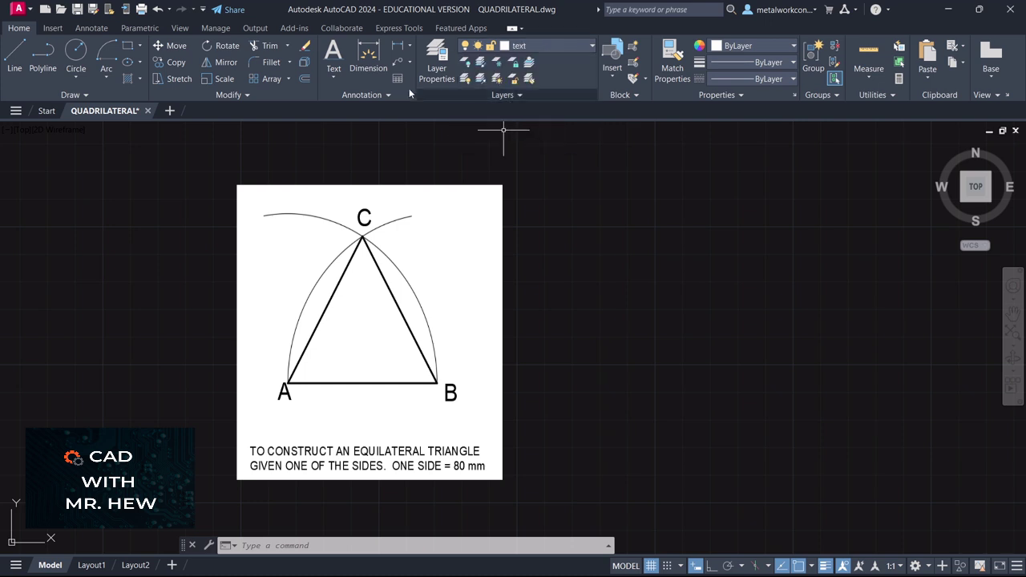
pyautogui.click(333, 75)
pyautogui.click(361, 99)
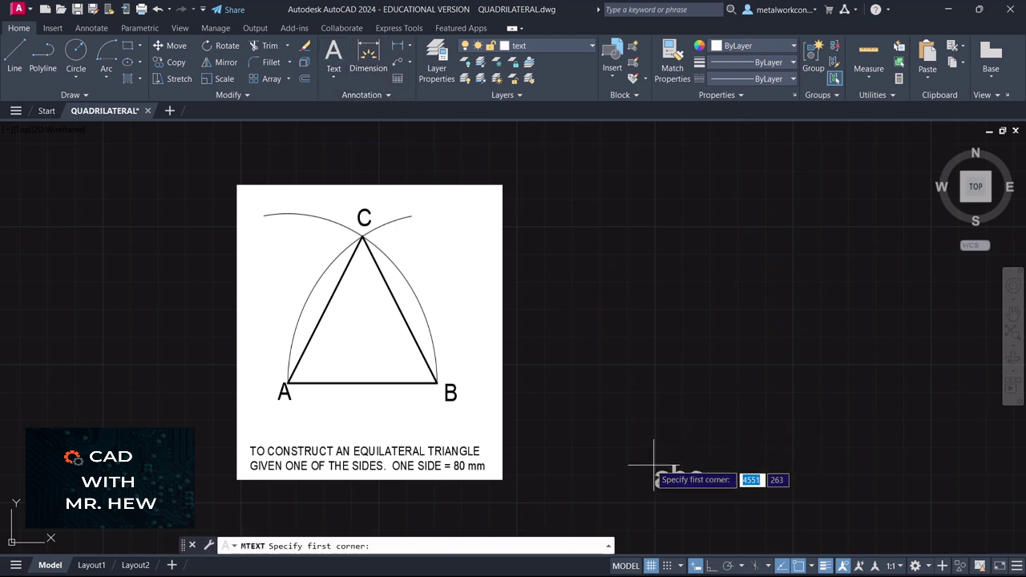
pyautogui.click(668, 566)
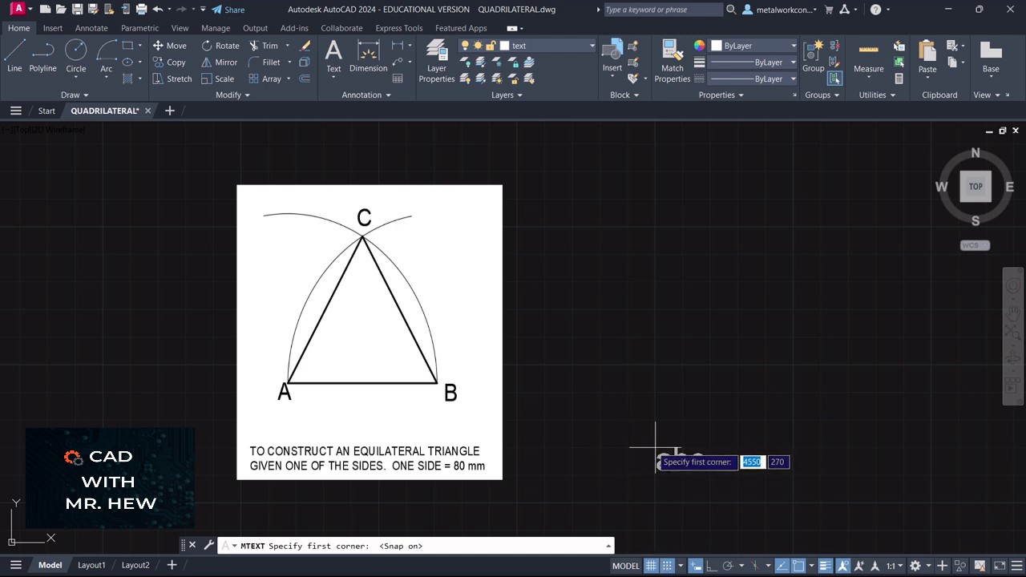
pyautogui.click(655, 449)
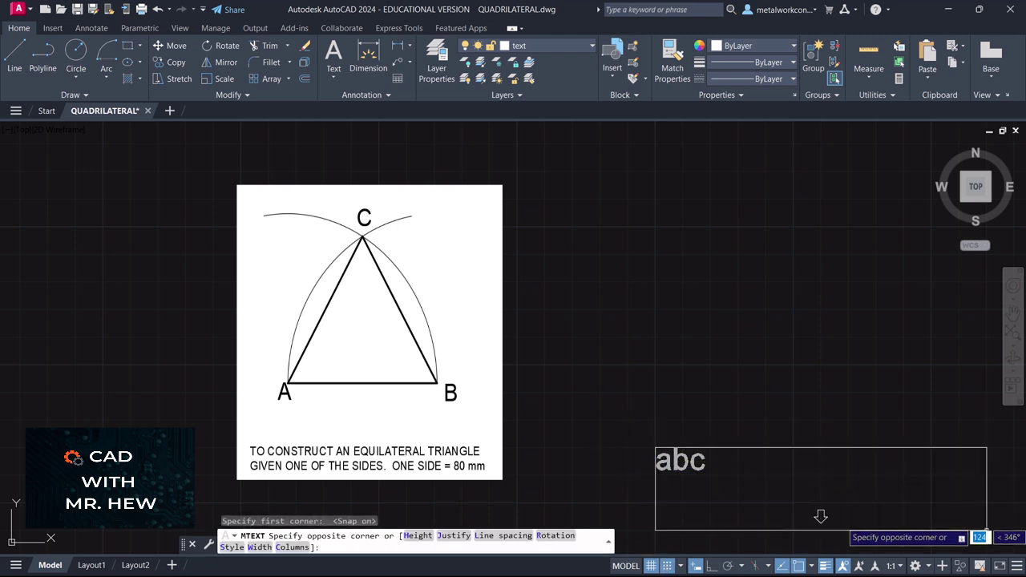
pyautogui.click(1015, 530)
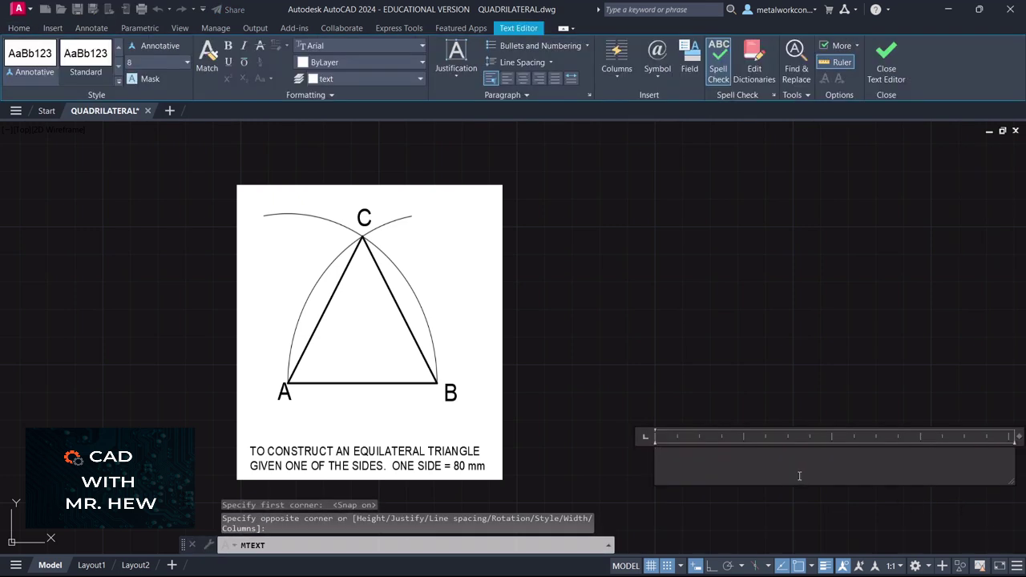
pyautogui.click(186, 64)
pyautogui.click(152, 80)
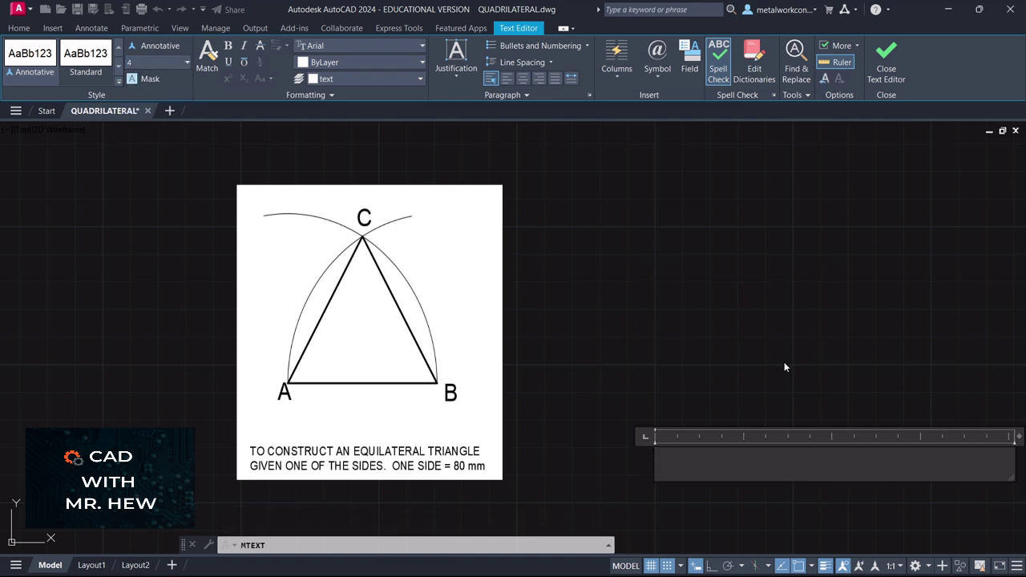
# - Enter the caption "TO CONSTRUCT AN EQUILATERAL TRIANGLE GIVEN ONE OF THE SIDES. ONE SIDE = 80 mm" and finish the text
pyautogui.write('TO ')
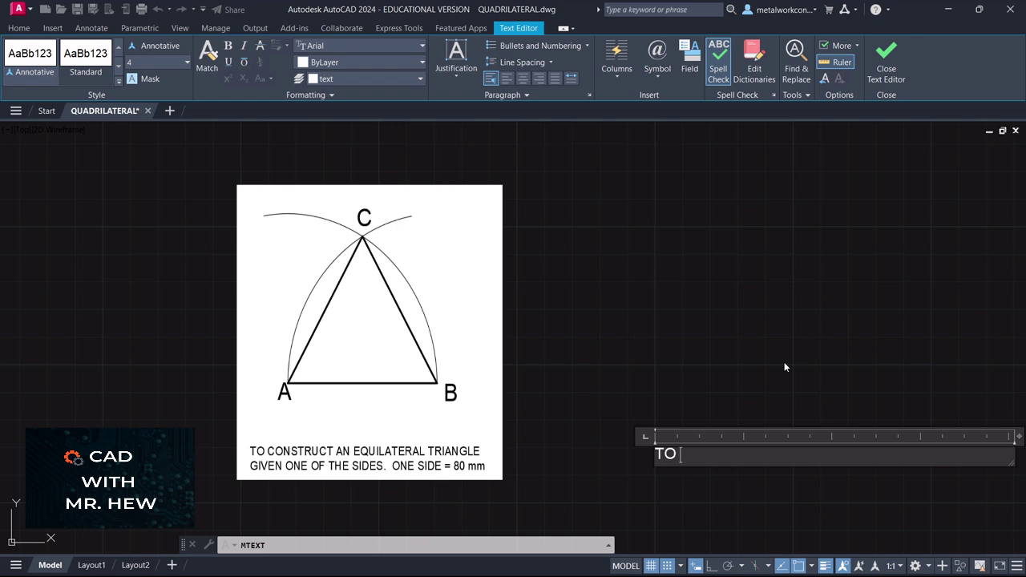
pyautogui.write('CONSTR')
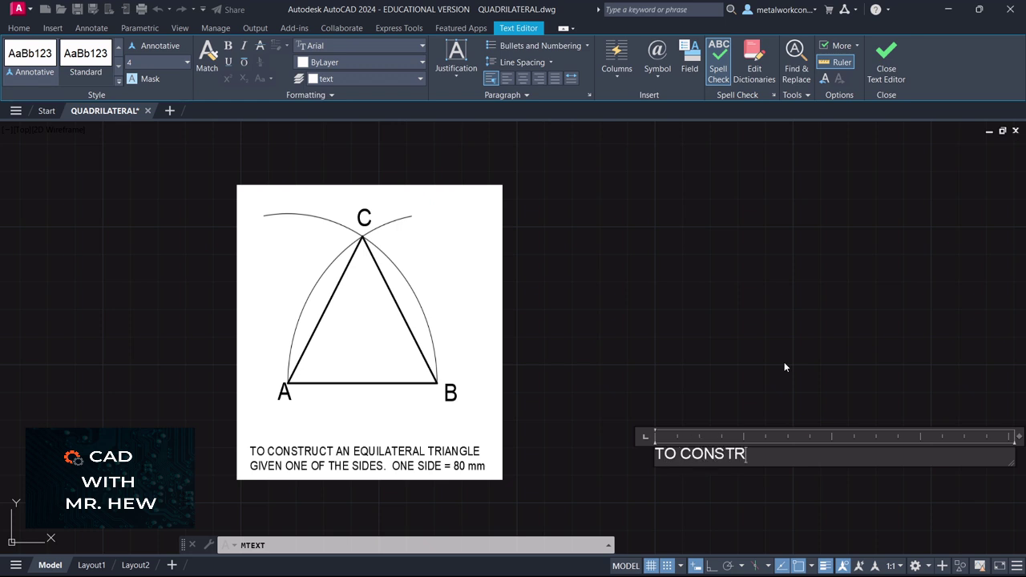
pyautogui.write('UCT AN EQUI')
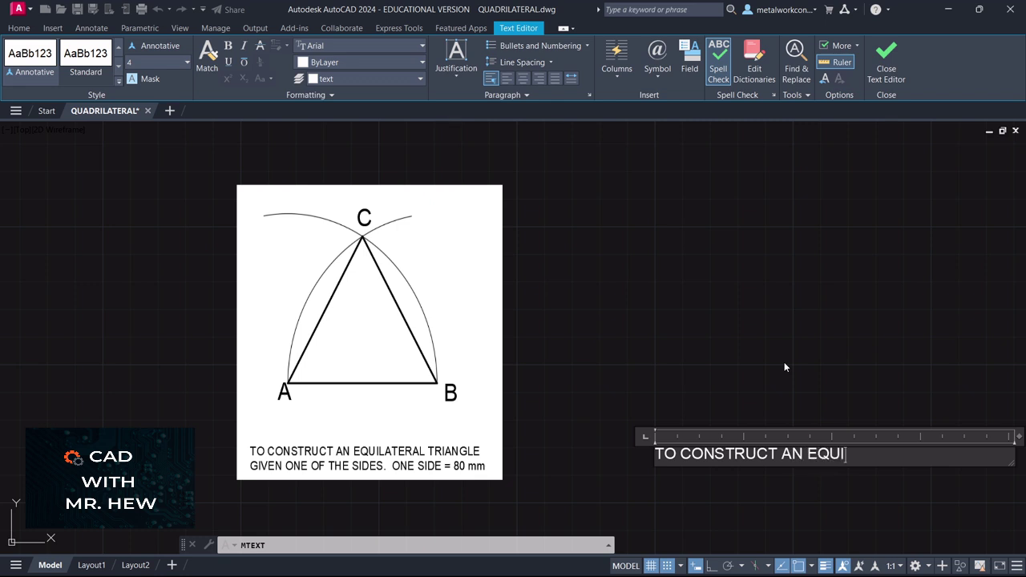
pyautogui.write('LATERALN')
pyautogui.press('BackSpace')
pyautogui.write('TRIAN')
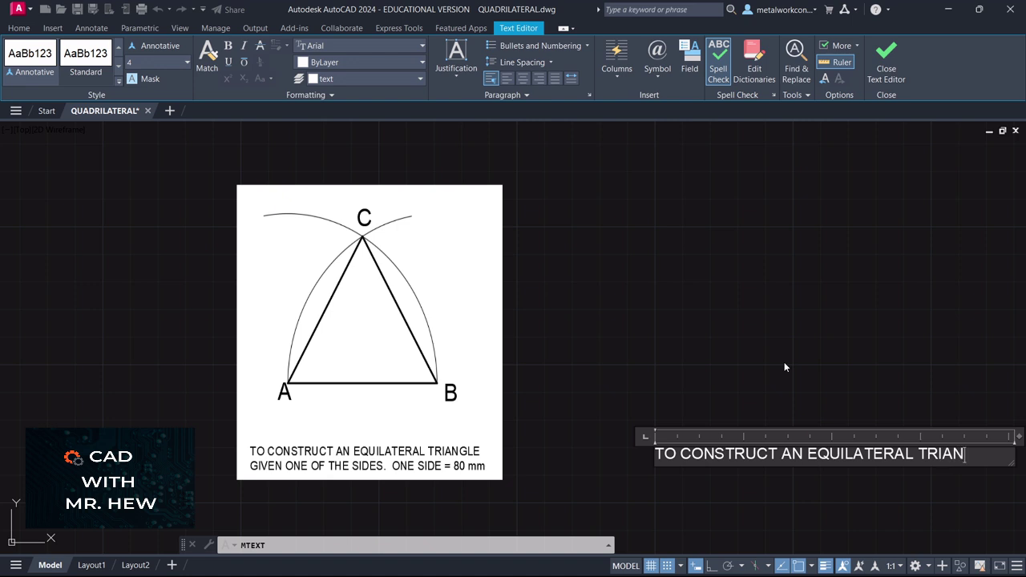
pyautogui.write('GLE GIVEN ')
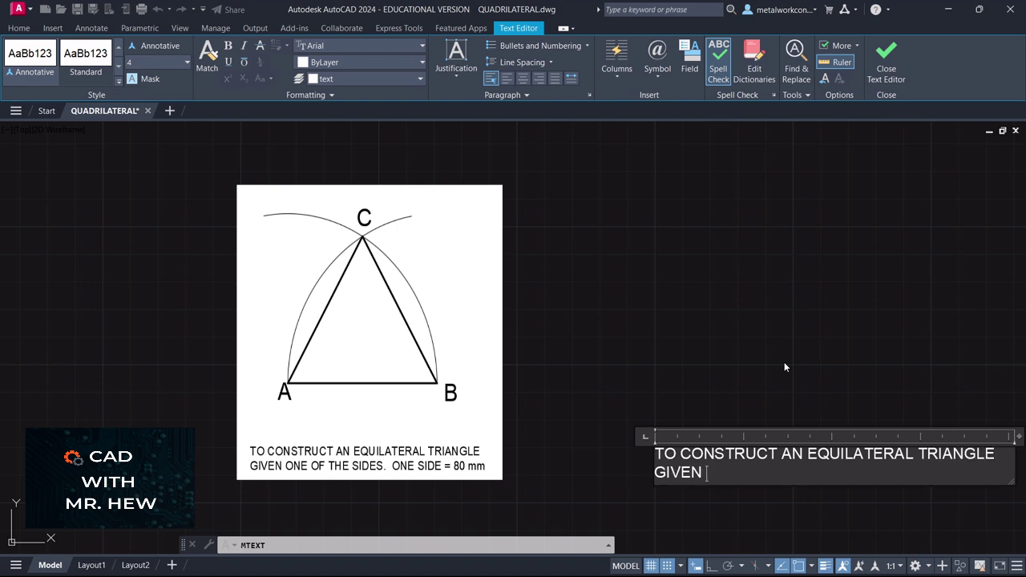
pyautogui.write('ONE OF THE S')
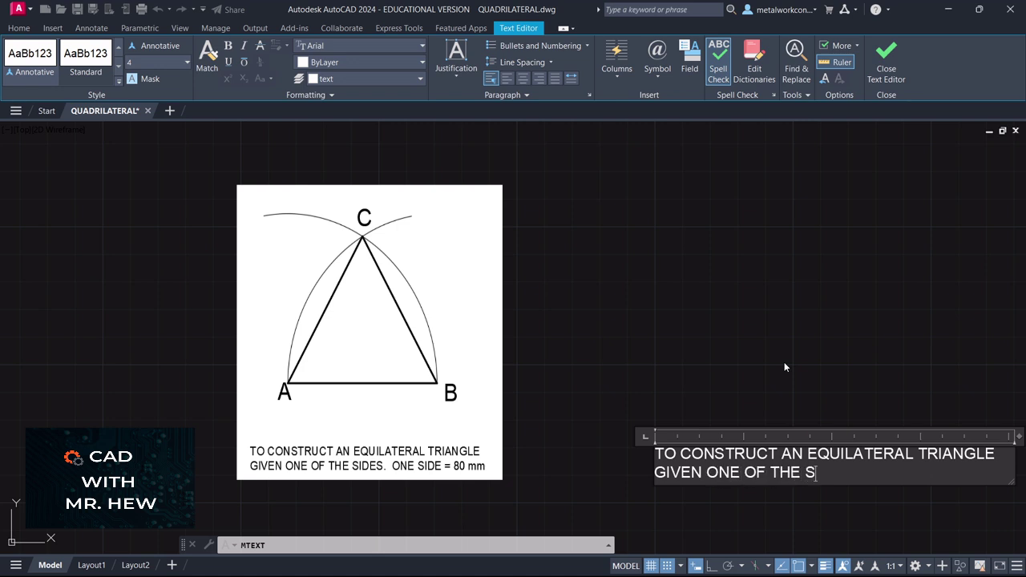
pyautogui.write('IDES.  ONE')
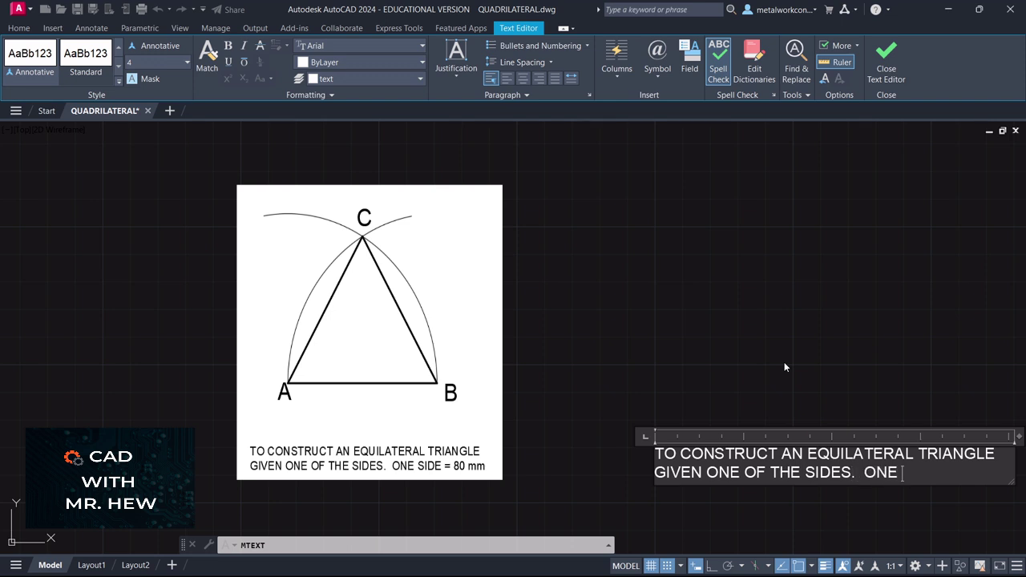
pyautogui.write(' SIDE = 80 mm')
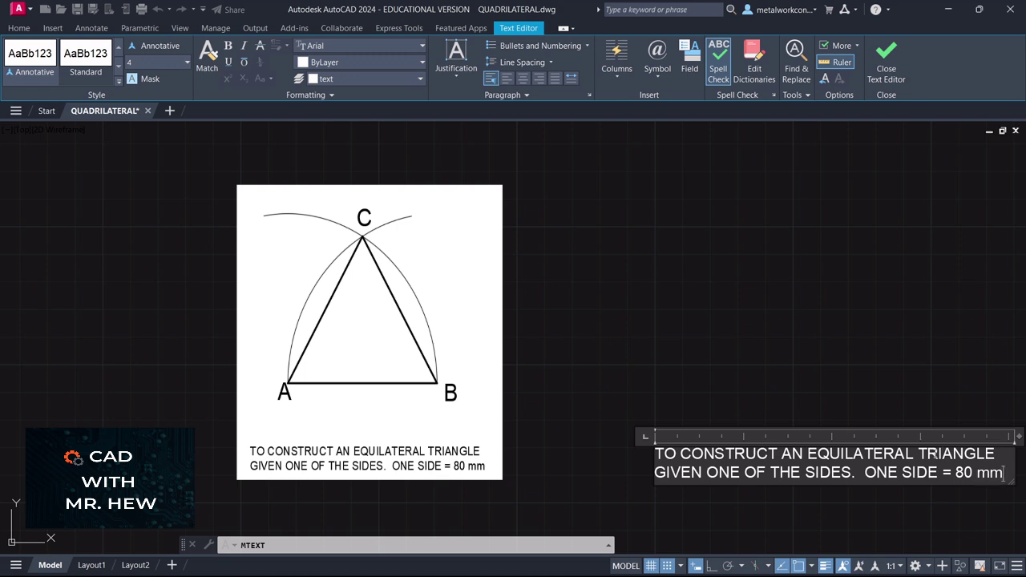
pyautogui.click(942, 271)
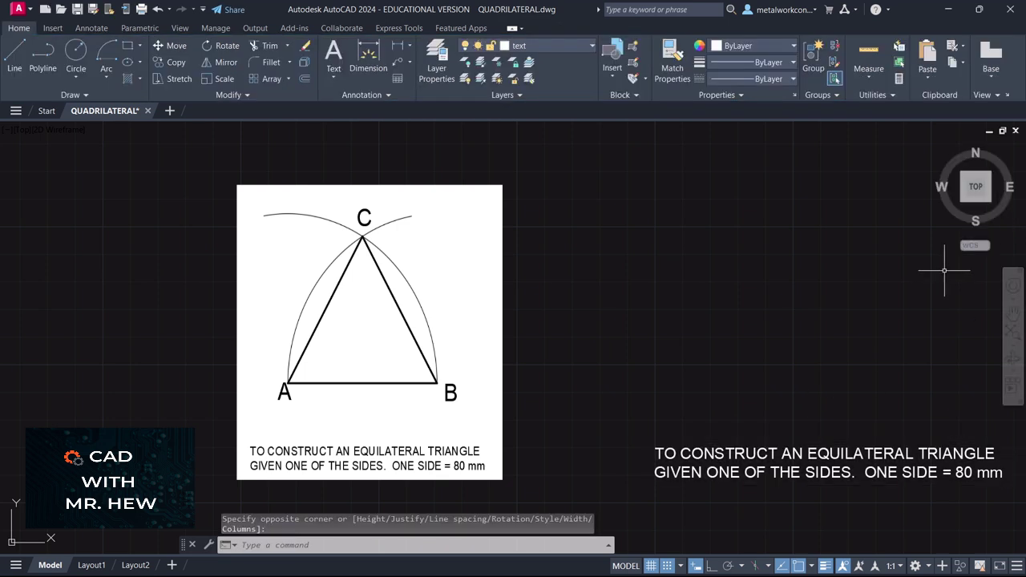
# - Draw a horizontal line 80 mm long above the caption as the triangle's base
pyautogui.click(1013, 312)
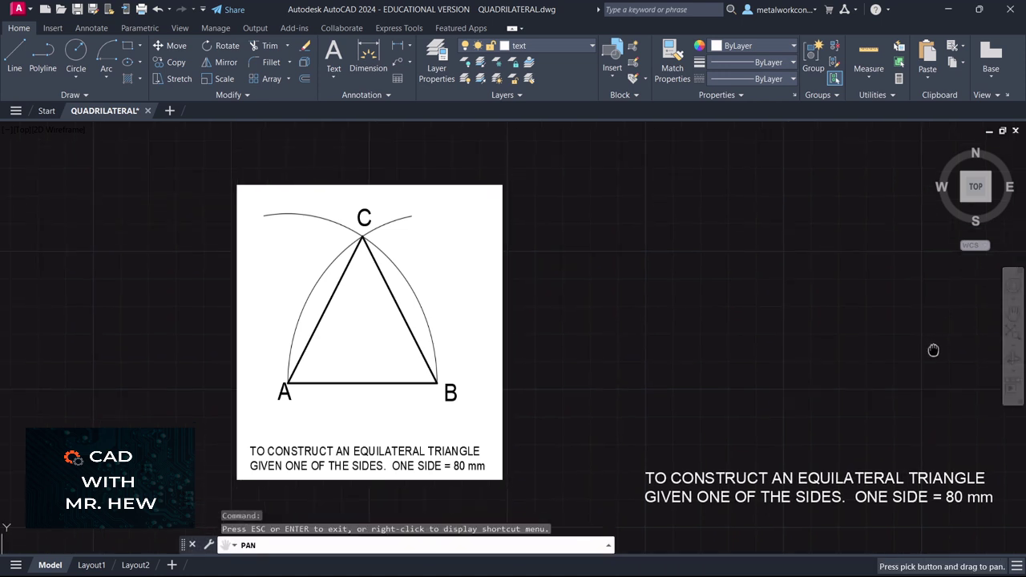
pyautogui.moveTo(943, 326); pyautogui.dragTo(932, 366)
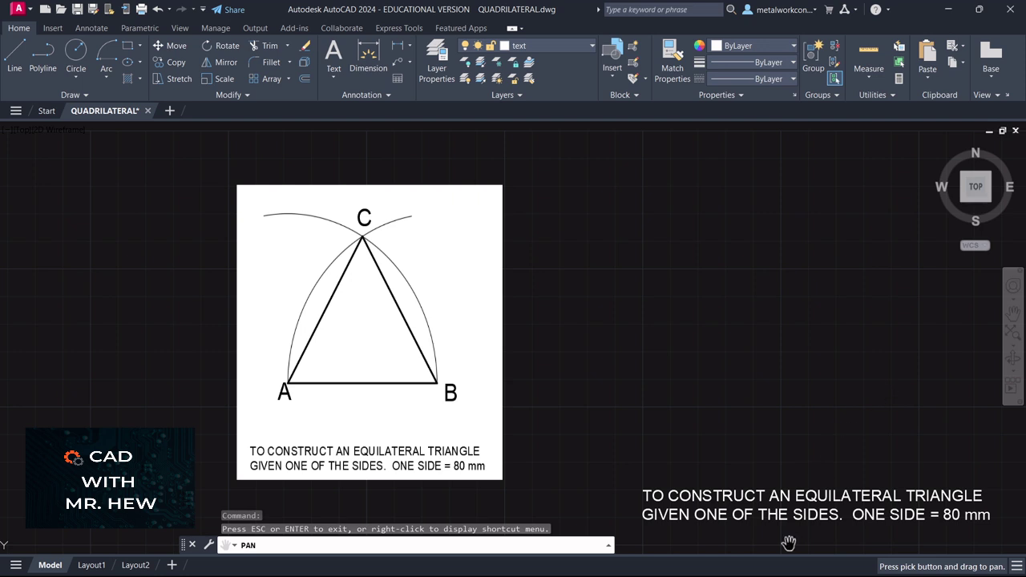
pyautogui.press('Escape')
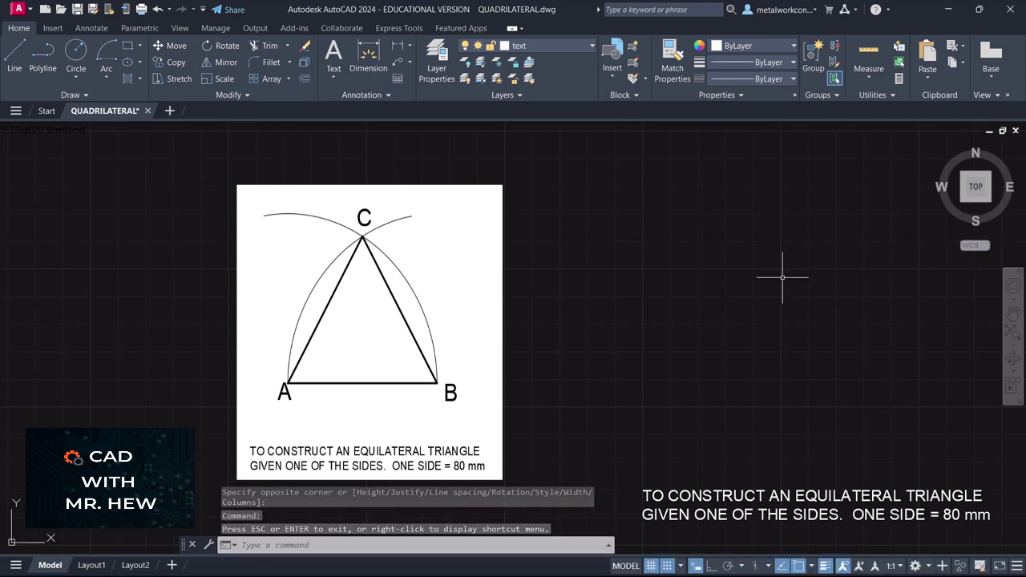
pyautogui.click(16, 71)
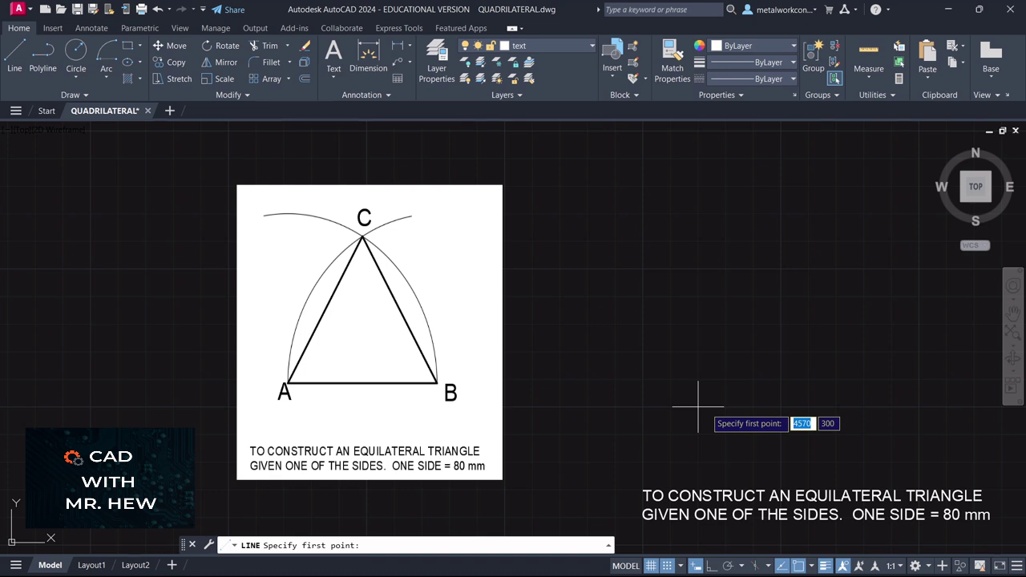
pyautogui.click(698, 406)
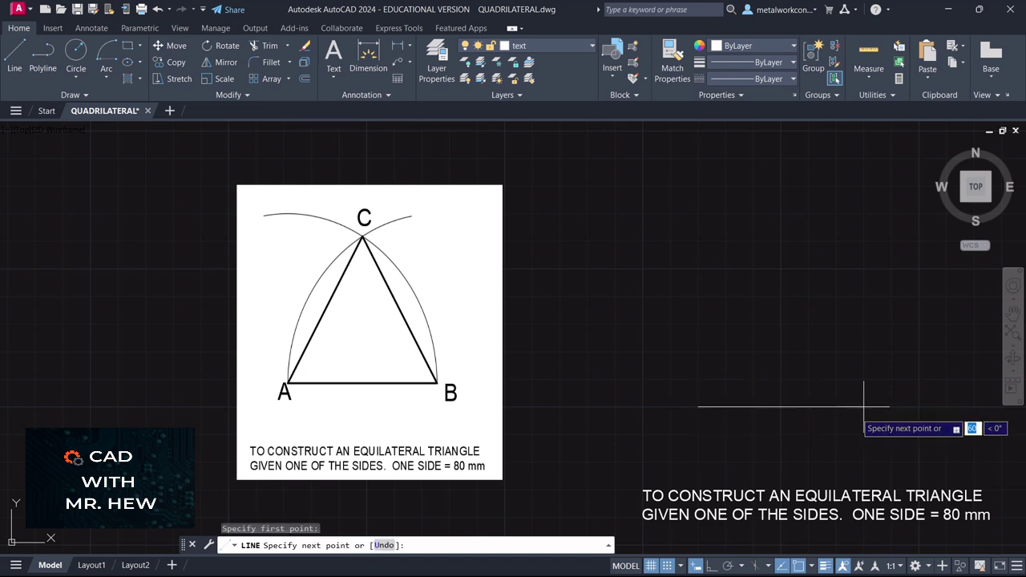
pyautogui.write('80')
pyautogui.press('Return')
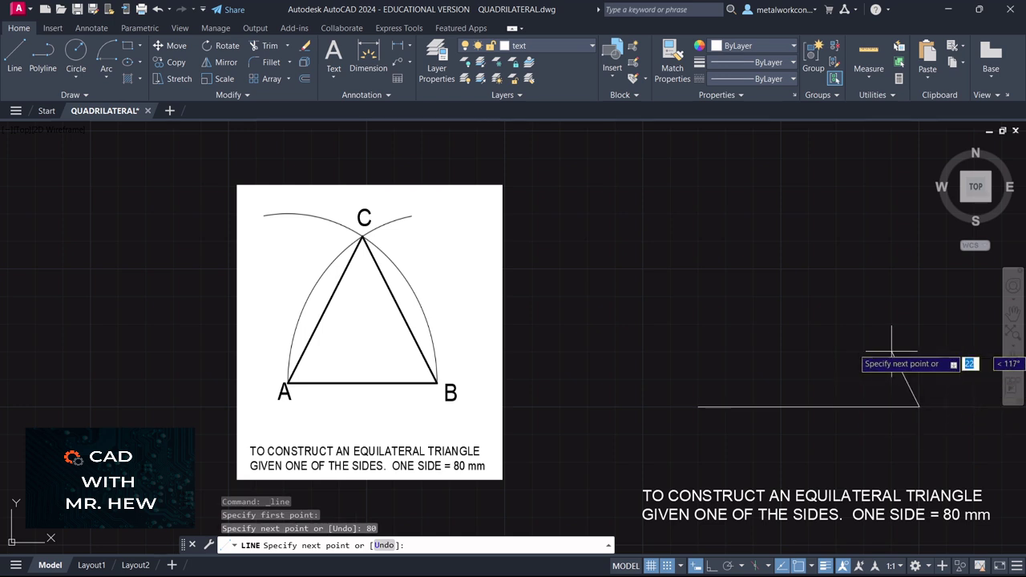
pyautogui.press('Return')
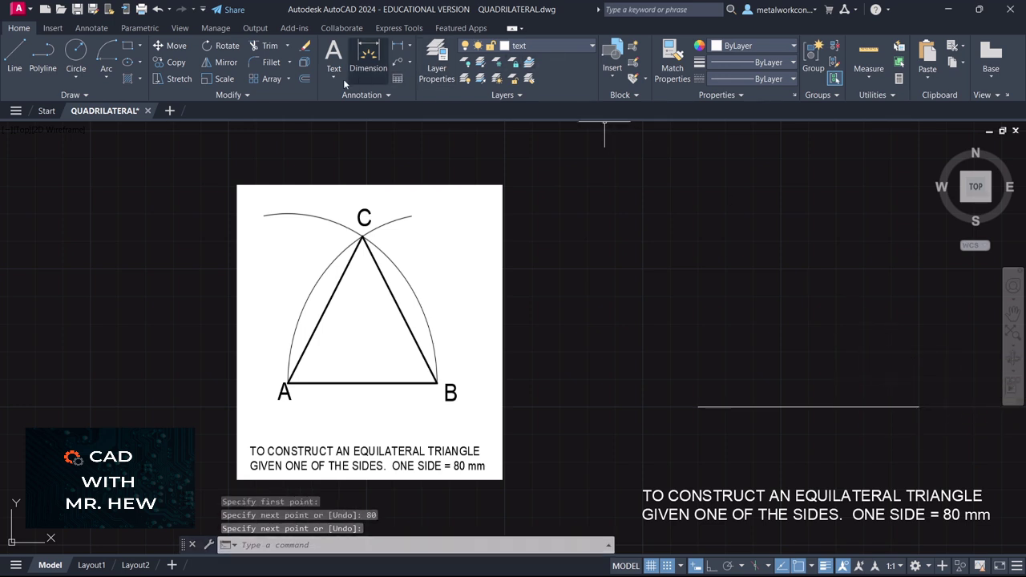
# - Turn grid snap off and add the single-line label "A" at the base line's start, with height 8 and rotation 0
pyautogui.click(334, 77)
pyautogui.click(345, 125)
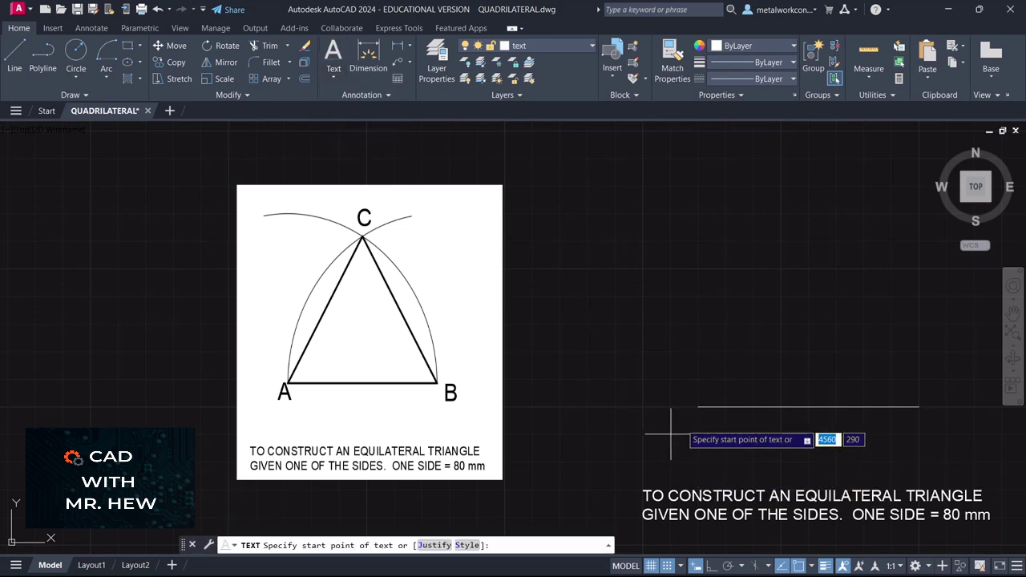
pyautogui.click(670, 566)
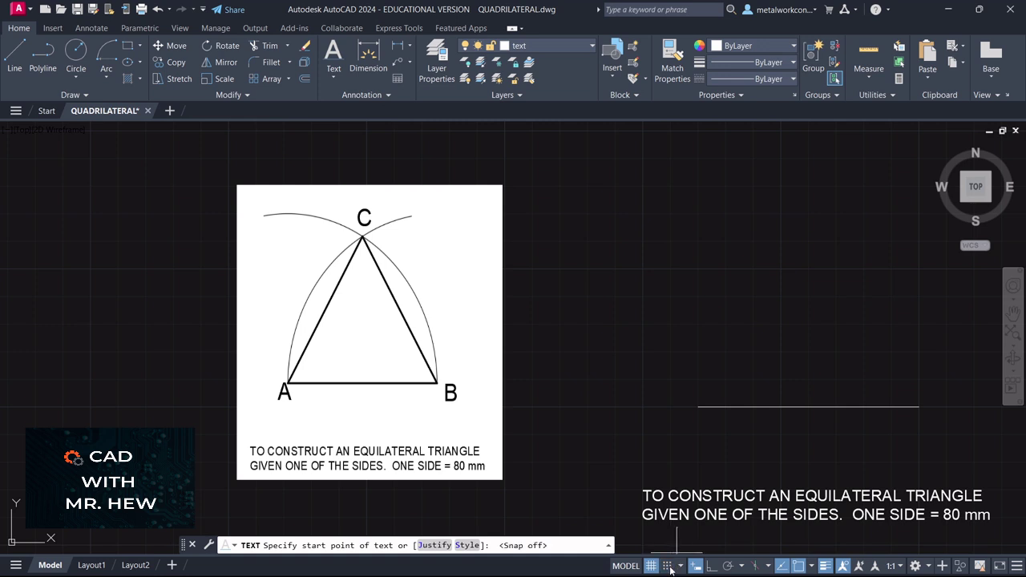
pyautogui.click(683, 432)
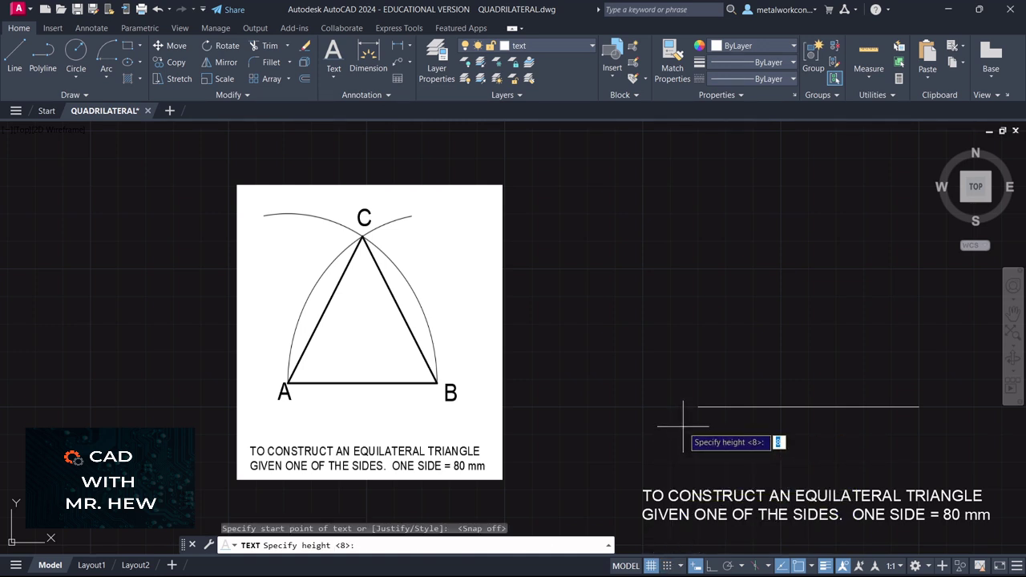
pyautogui.press('Return')
pyautogui.press('Return')
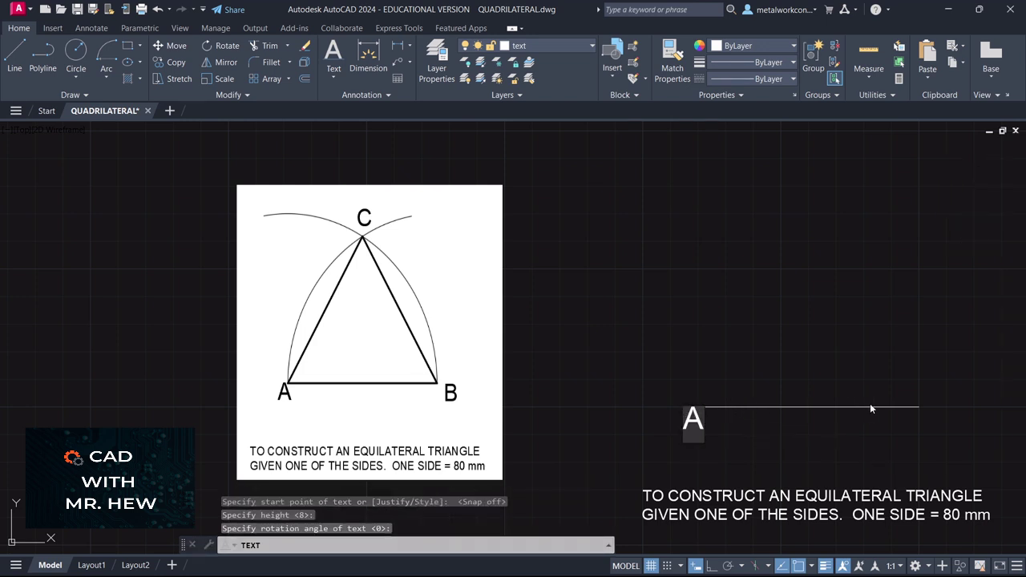
pyautogui.press('Return')
pyautogui.press('Return')
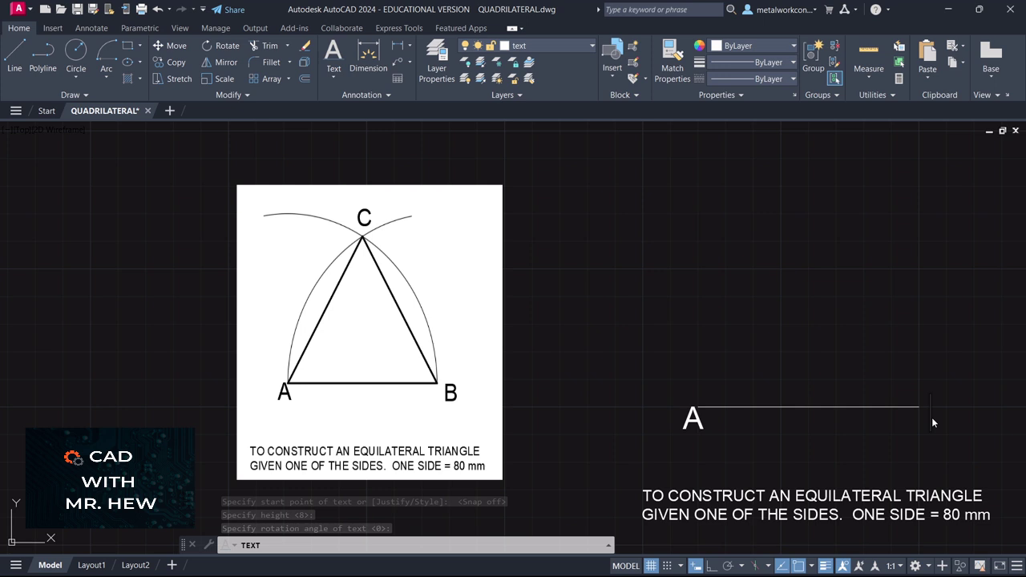
# - Add the single-line label "B" just beyond the other end of the base line
pyautogui.click(931, 417)
pyautogui.write('B')
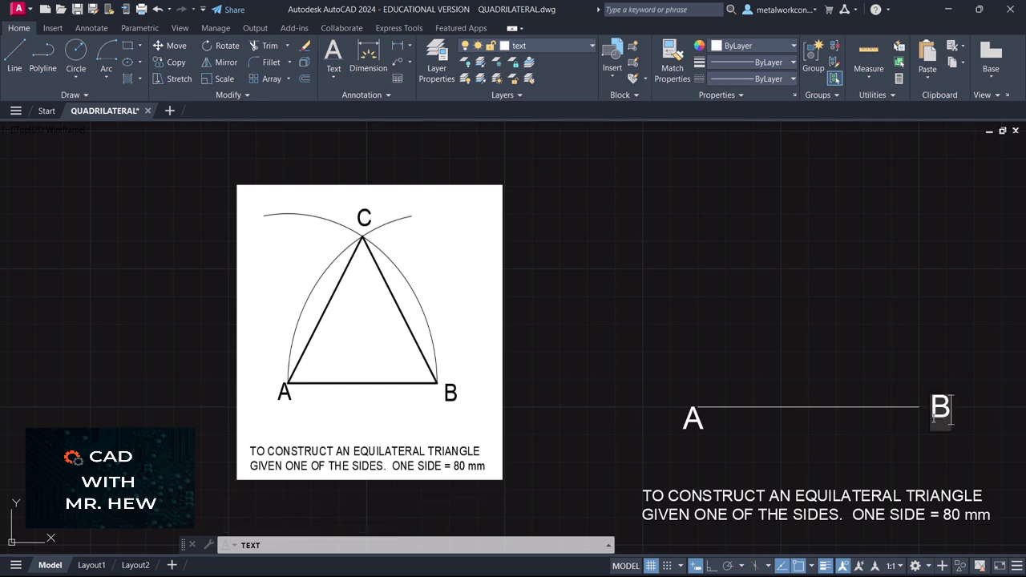
pyautogui.press('Return')
pyautogui.press('Return')
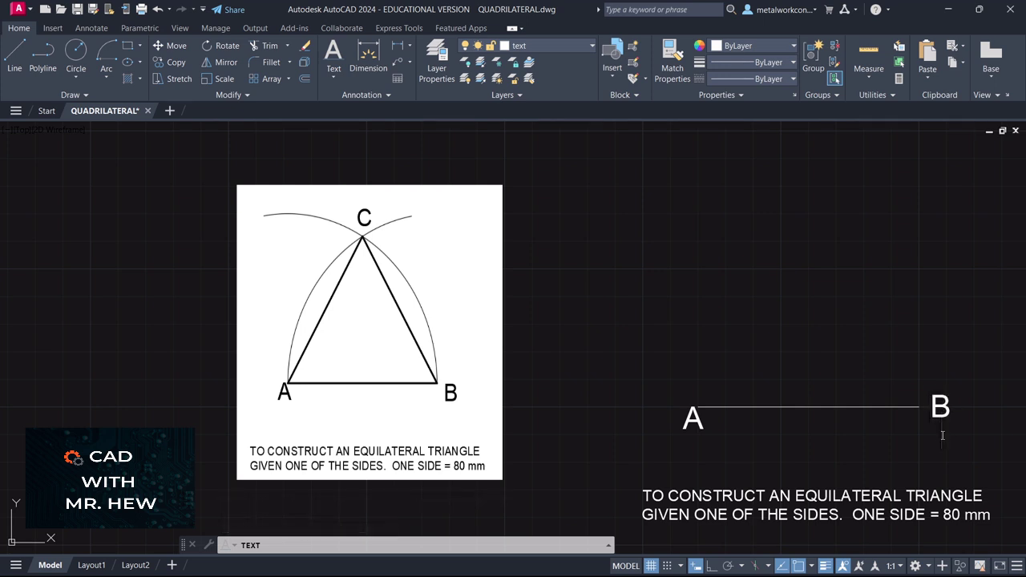
# - Try to move label B slightly down from its position beside the base line
pyautogui.click(170, 45)
pyautogui.click(940, 407)
pyautogui.press('Return')
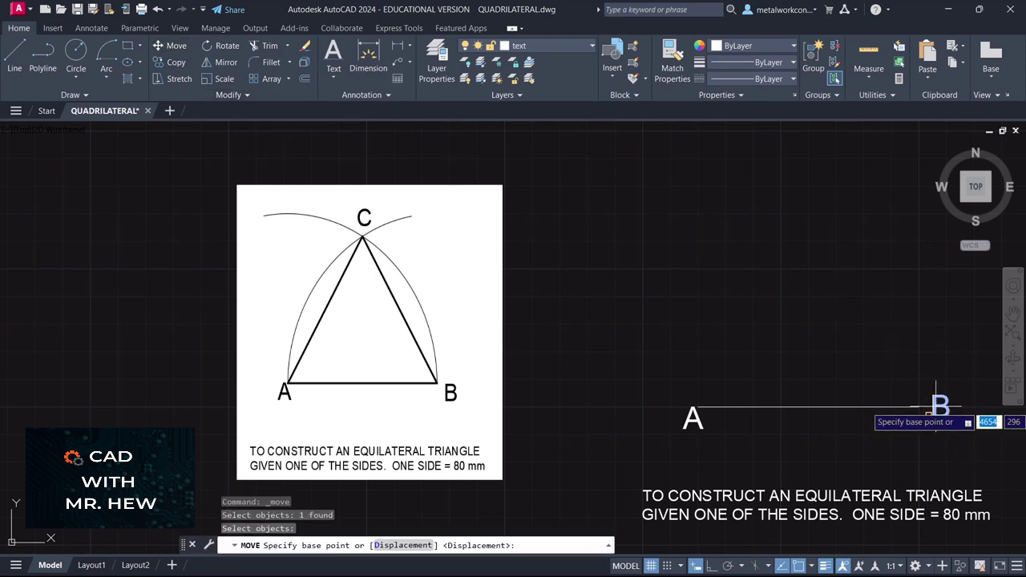
pyautogui.click(933, 407)
pyautogui.click(933, 416)
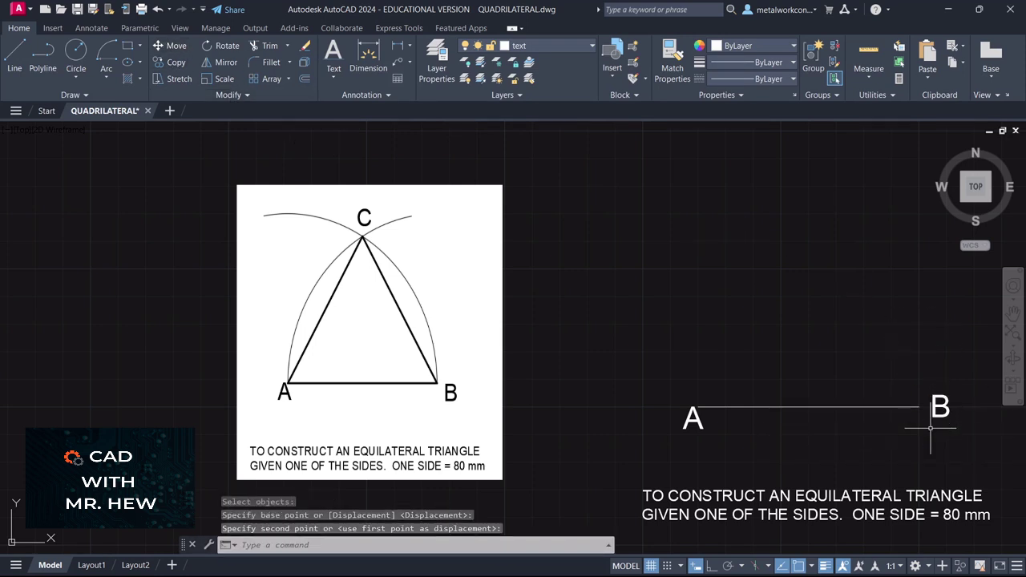
# - Turn object snap off and move label B down until it is level with label A
pyautogui.click(801, 567)
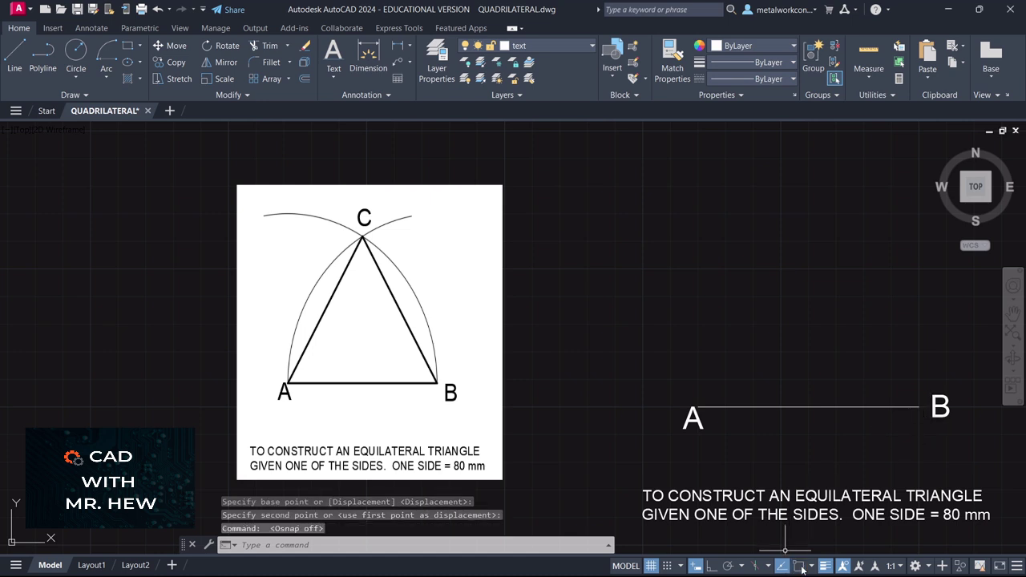
pyautogui.click(173, 48)
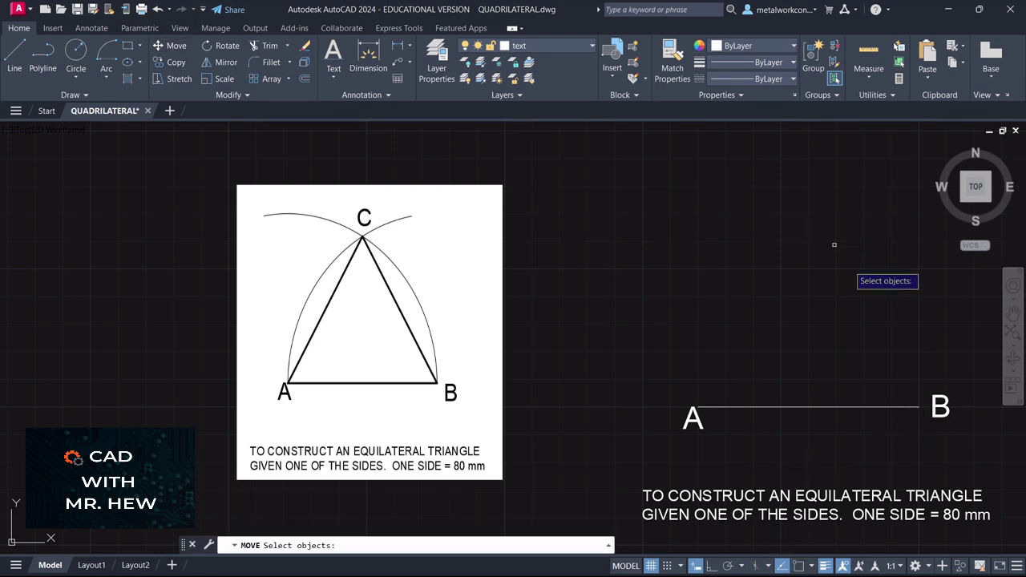
pyautogui.click(940, 409)
pyautogui.press('Return')
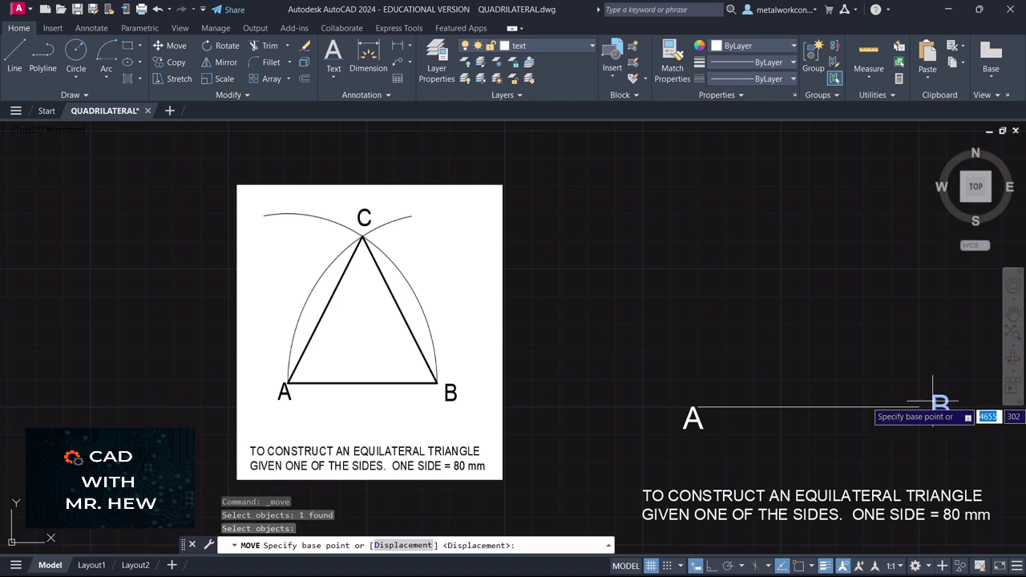
pyautogui.click(938, 407)
pyautogui.click(938, 410)
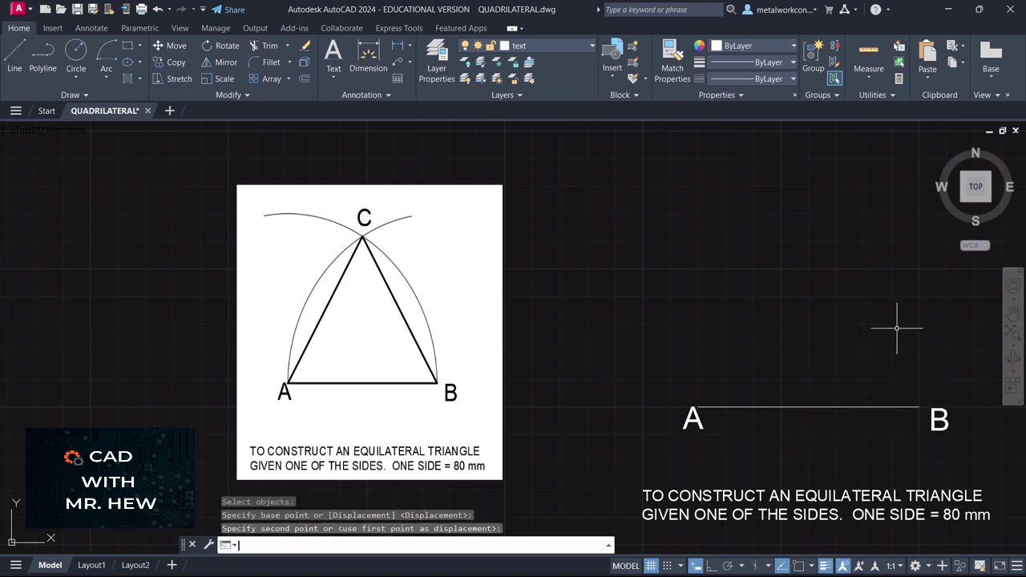
# - With object snap on, draw a Center, Start, End arc centred at A, from B up to just past vertical above A
pyautogui.press('Return')
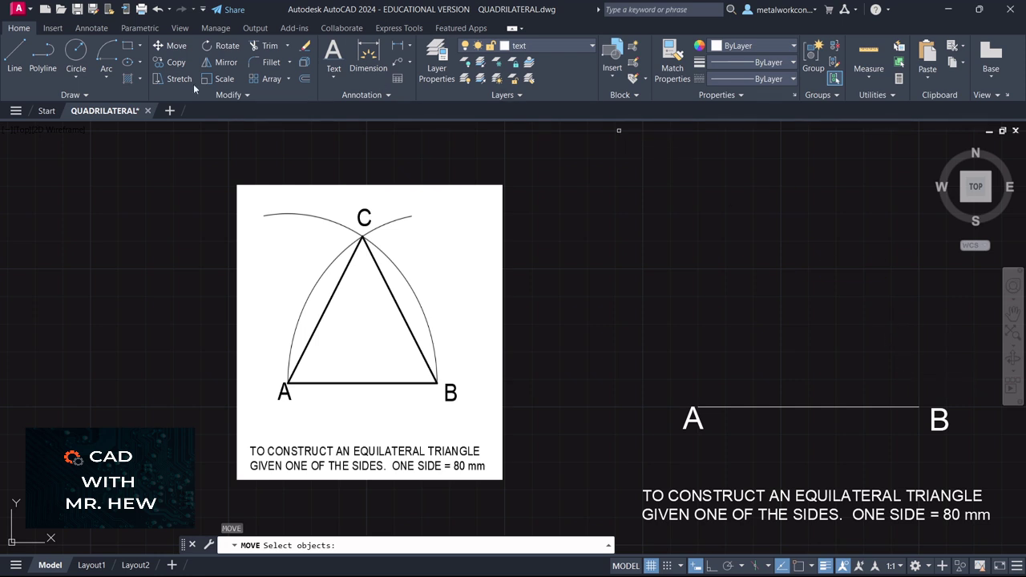
pyautogui.click(102, 81)
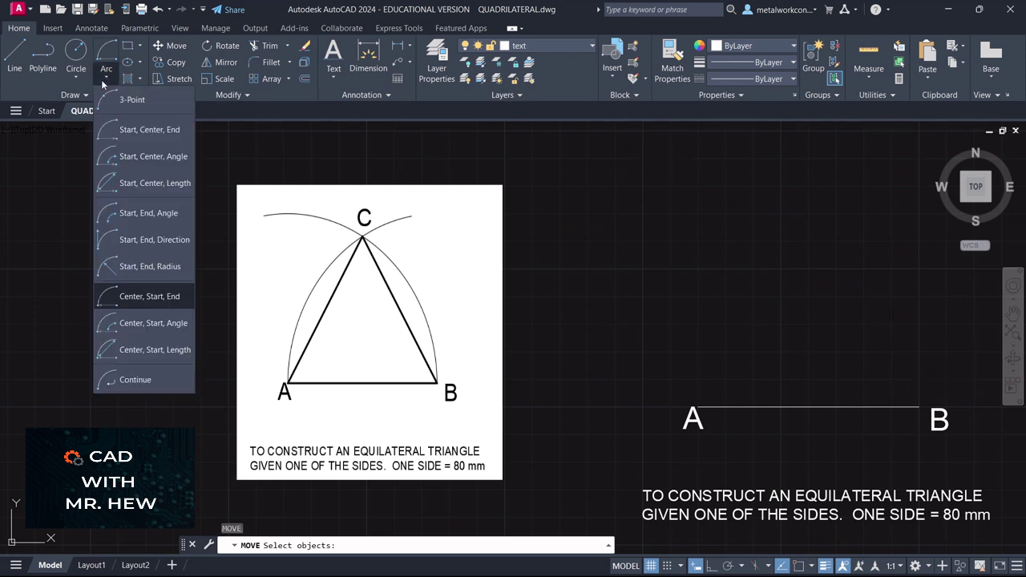
pyautogui.click(132, 296)
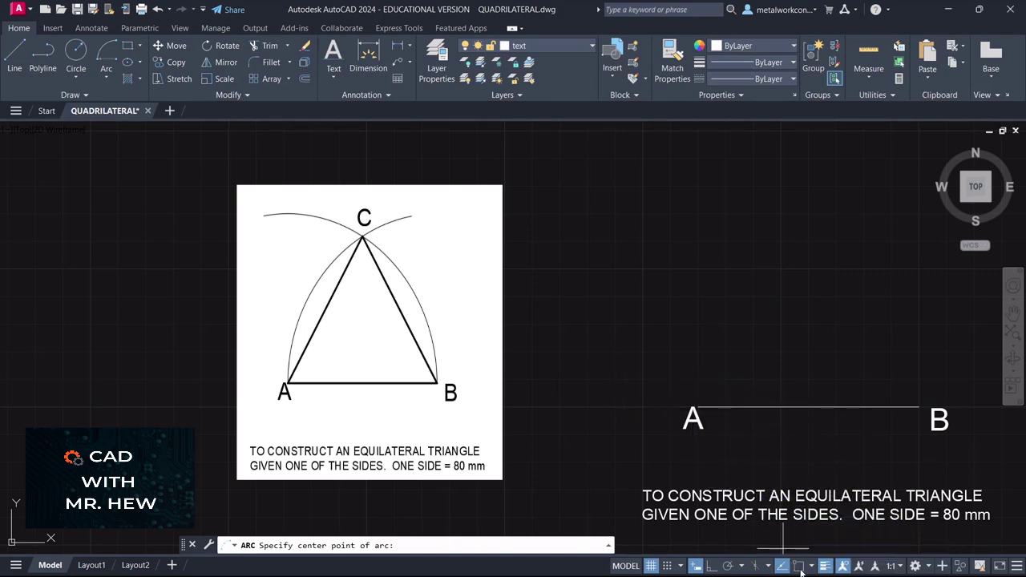
pyautogui.press('F3')
pyautogui.click(698, 407)
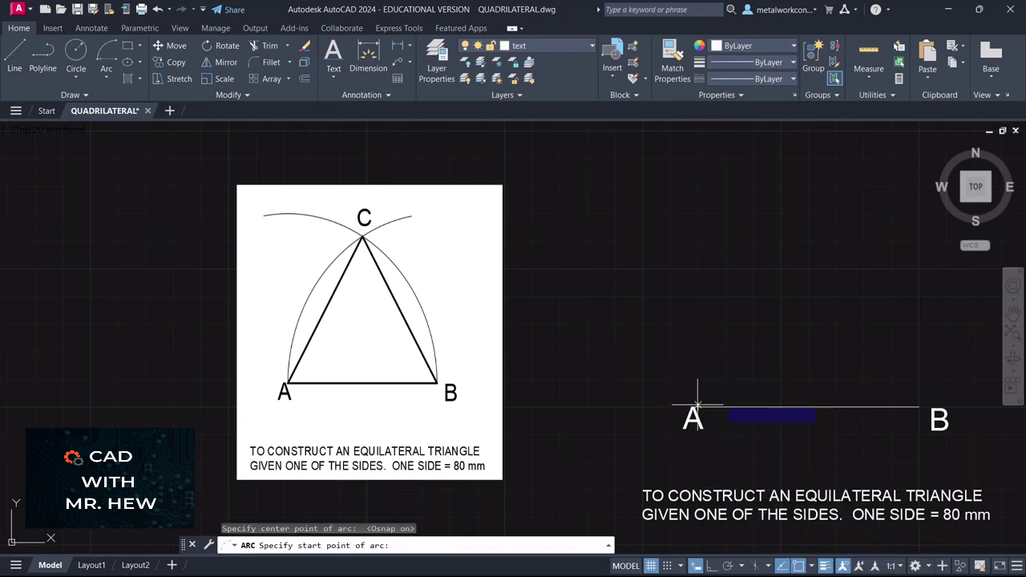
pyautogui.click(919, 407)
pyautogui.click(665, 217)
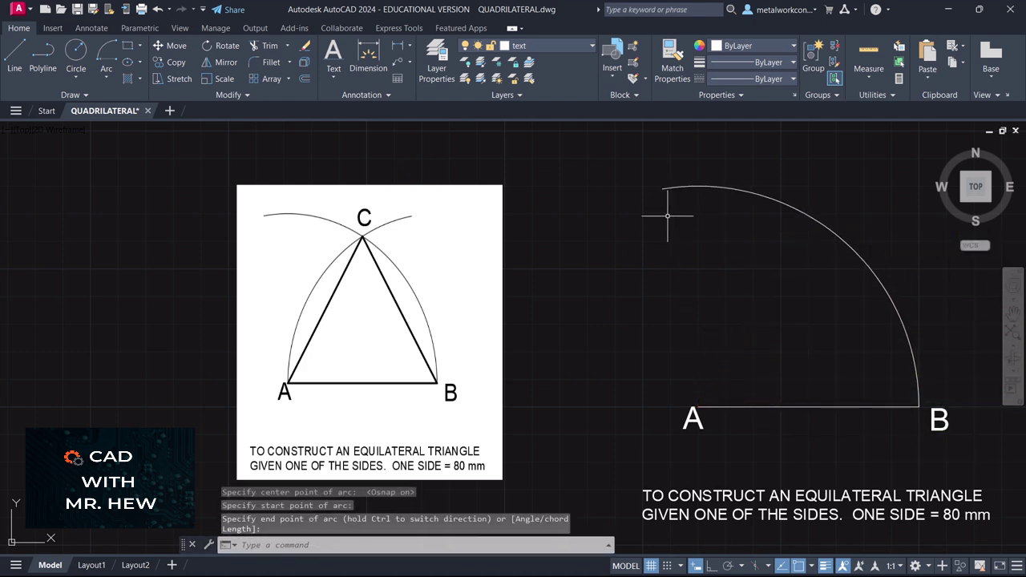
pyautogui.click(108, 75)
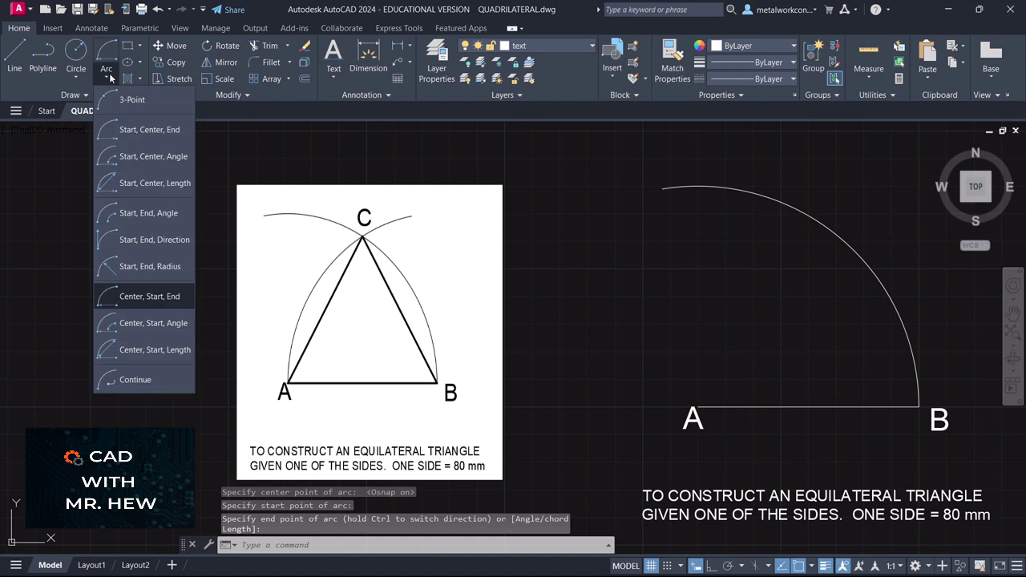
pyautogui.click(156, 297)
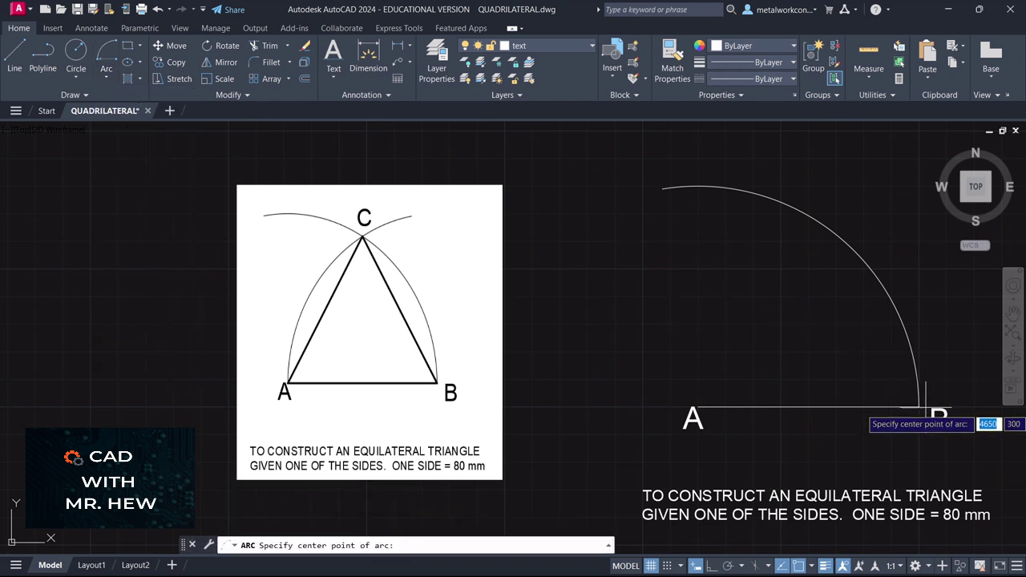
pyautogui.press('Escape')
# - Draw a Center, Start, End arc centred at B, starting 80 mm away at about 100° and ending at A
pyautogui.click(110, 82)
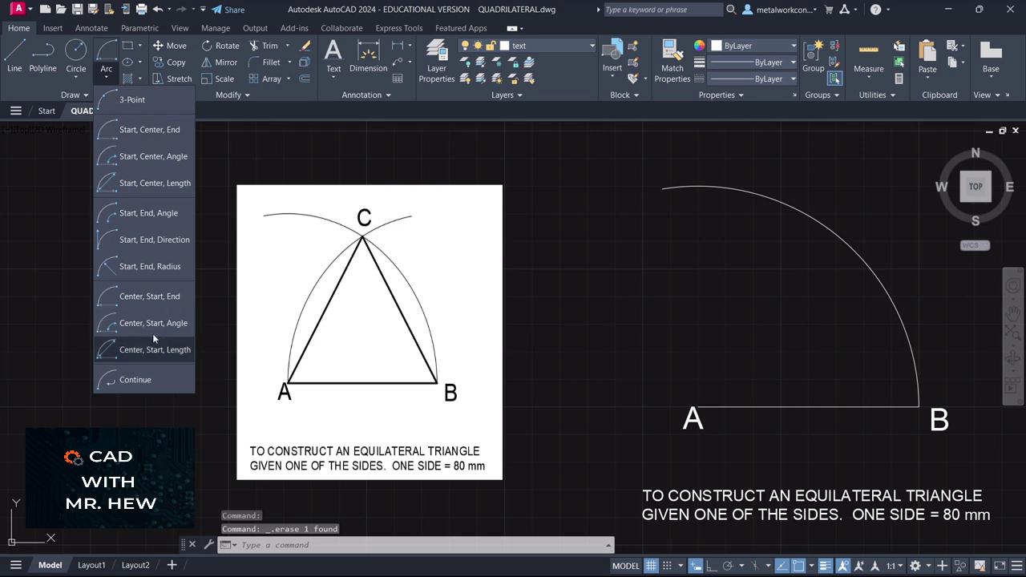
pyautogui.click(180, 297)
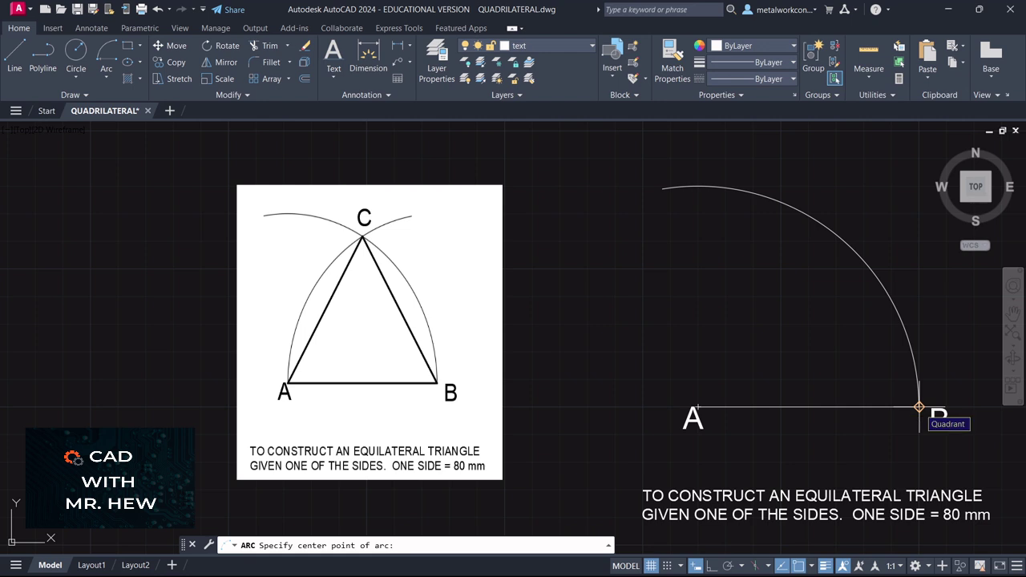
pyautogui.click(919, 407)
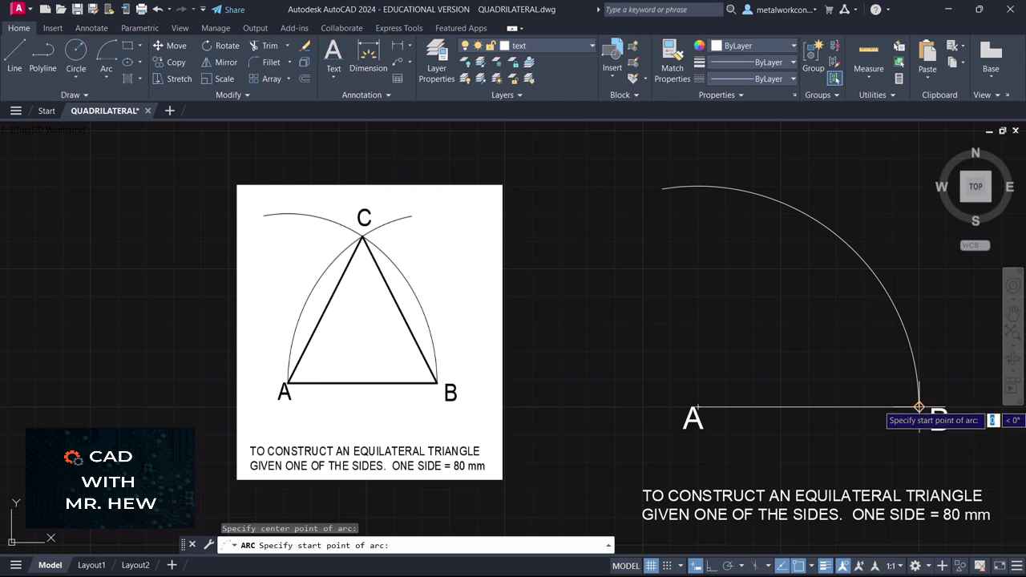
pyautogui.write('80')
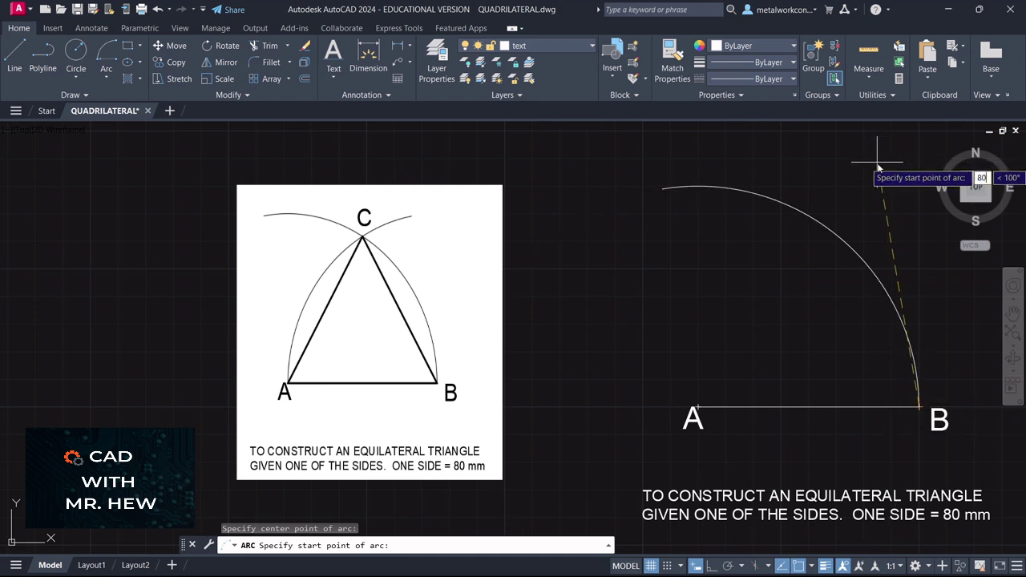
pyautogui.press('Return')
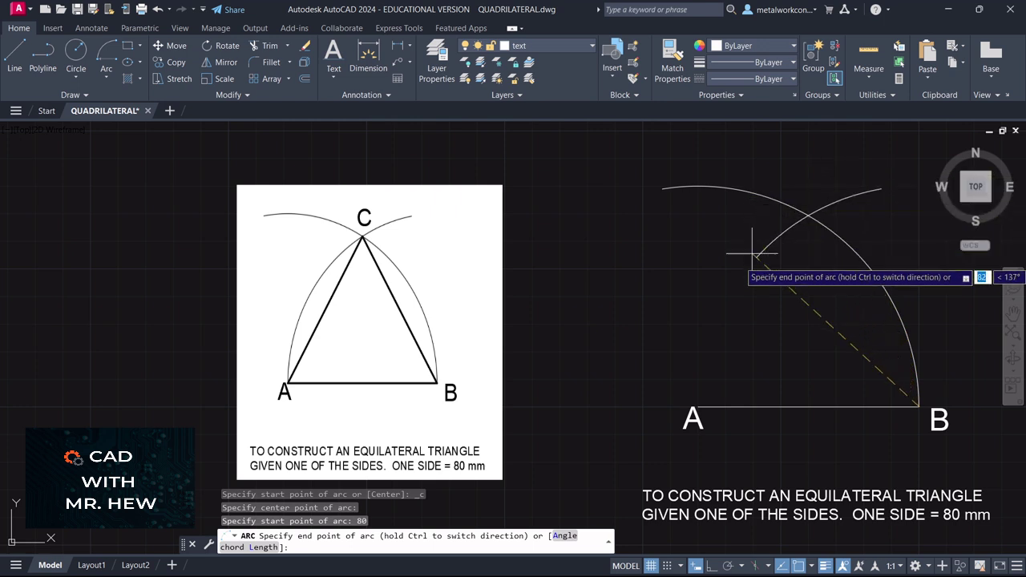
pyautogui.click(699, 405)
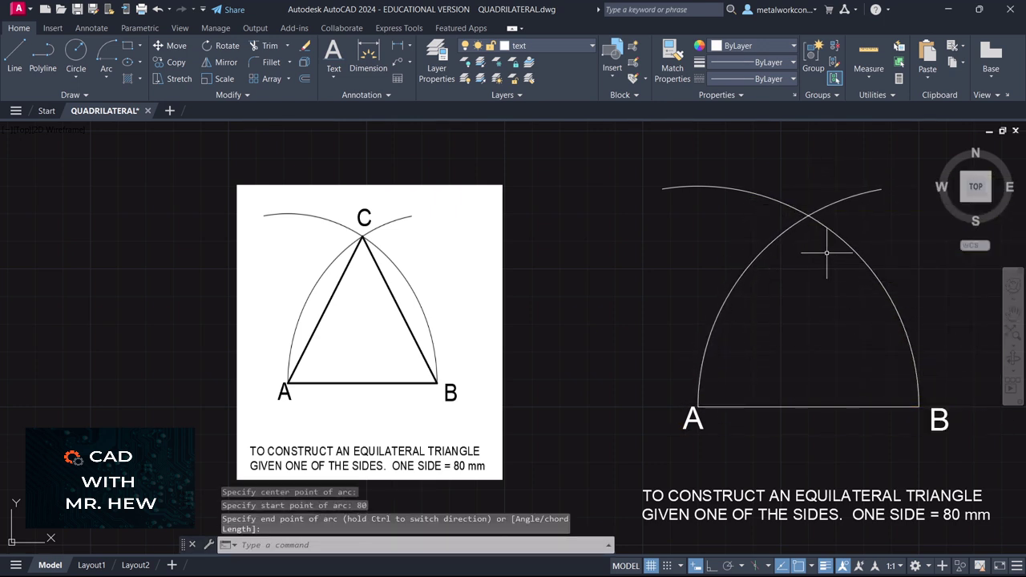
# - Turn object snap off and add the single-line label "C" above the arcs' intersection, with height 8 and rotation 0
pyautogui.click(341, 77)
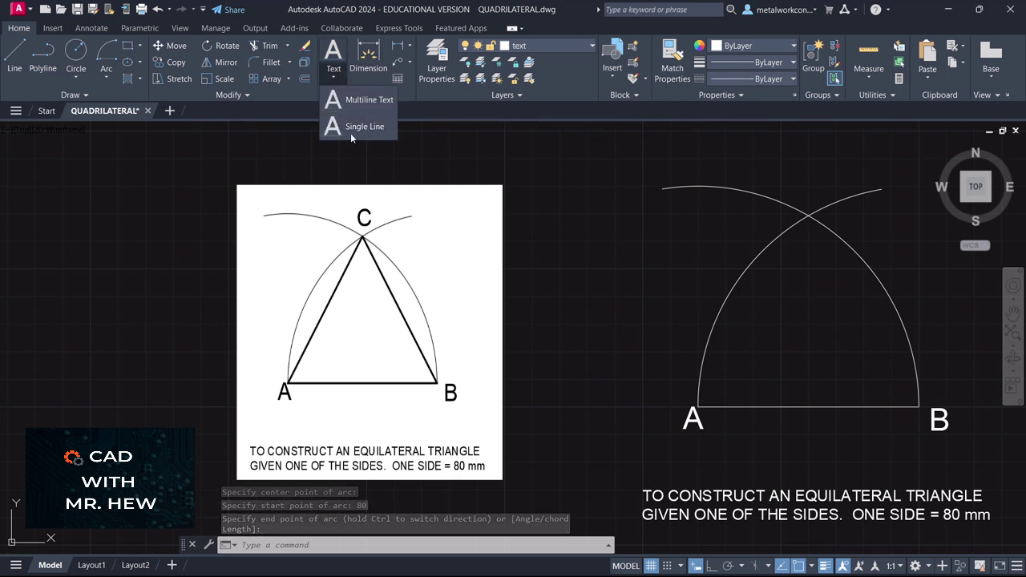
pyautogui.click(352, 130)
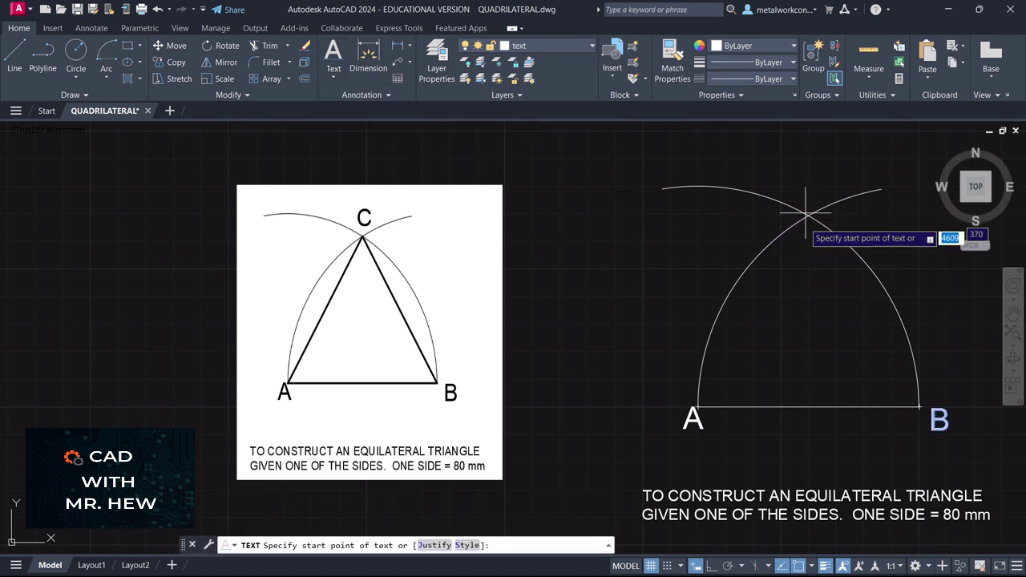
pyautogui.click(799, 566)
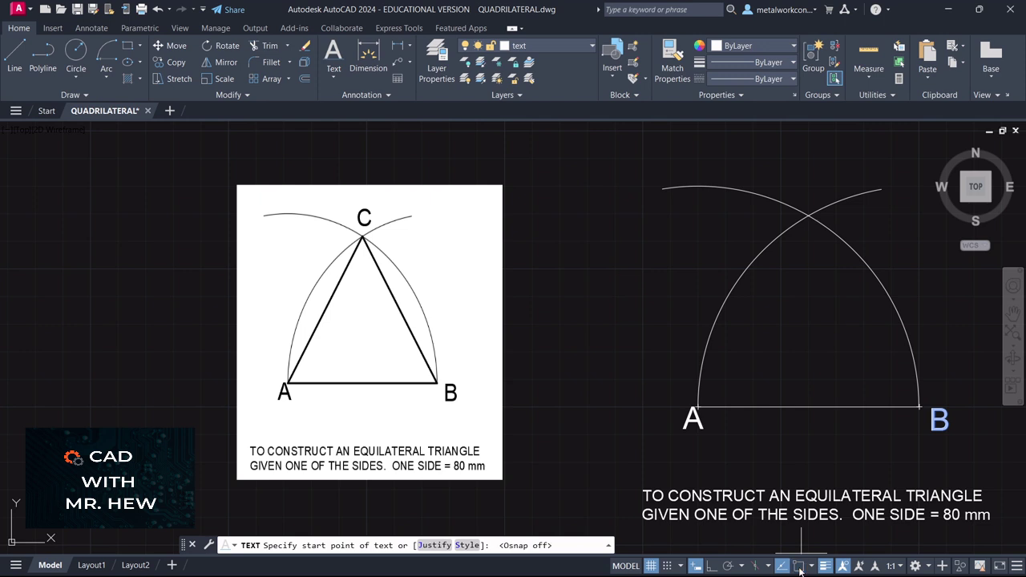
pyautogui.click(801, 204)
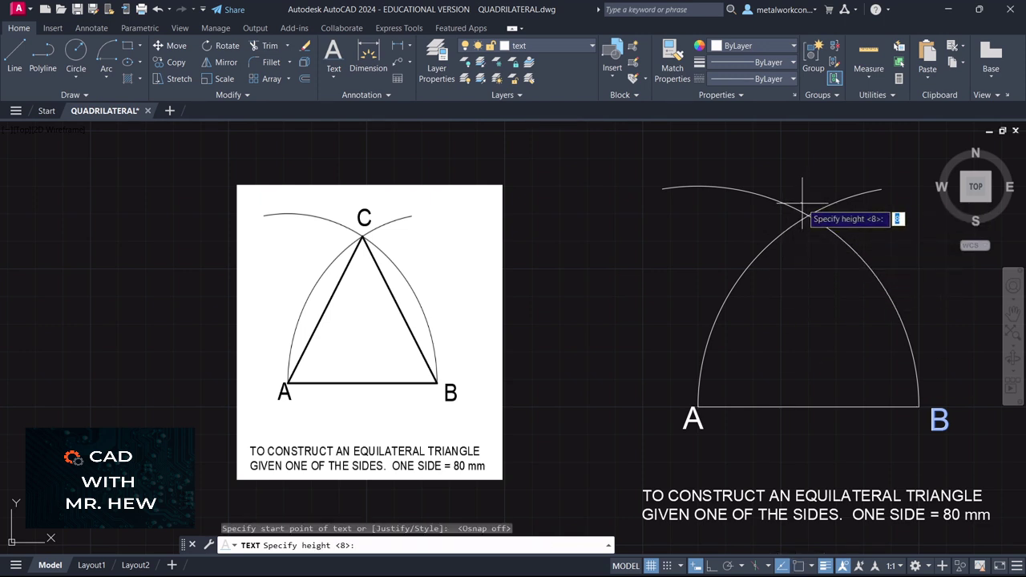
pyautogui.press('Return')
pyautogui.press('Return')
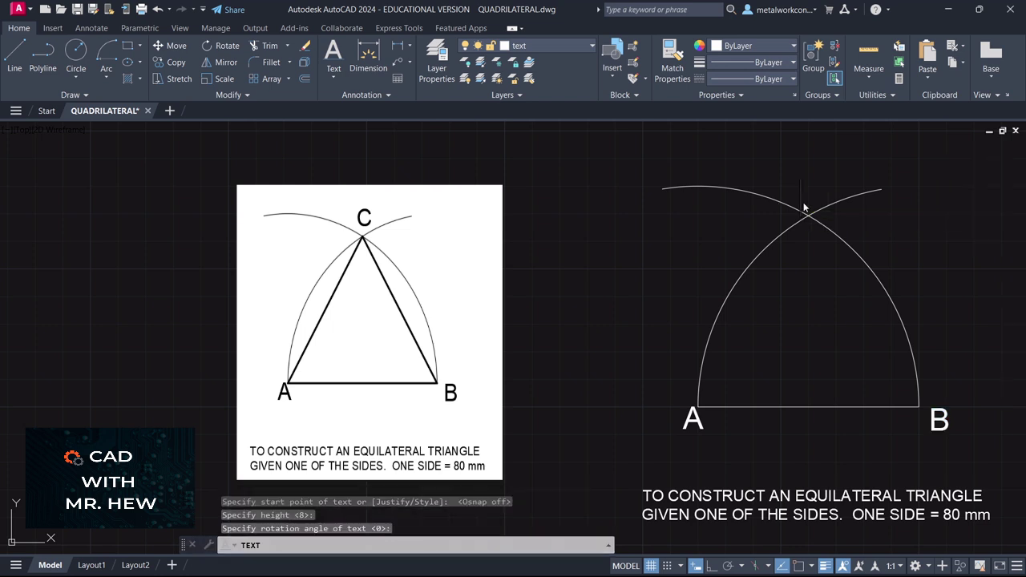
pyautogui.write('C')
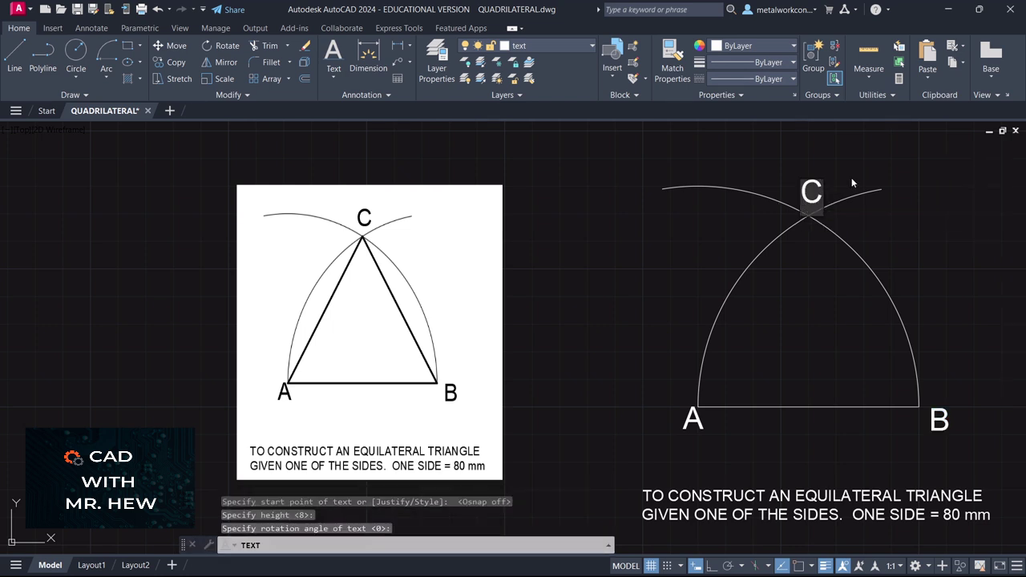
pyautogui.press('Return')
pyautogui.press('Return')
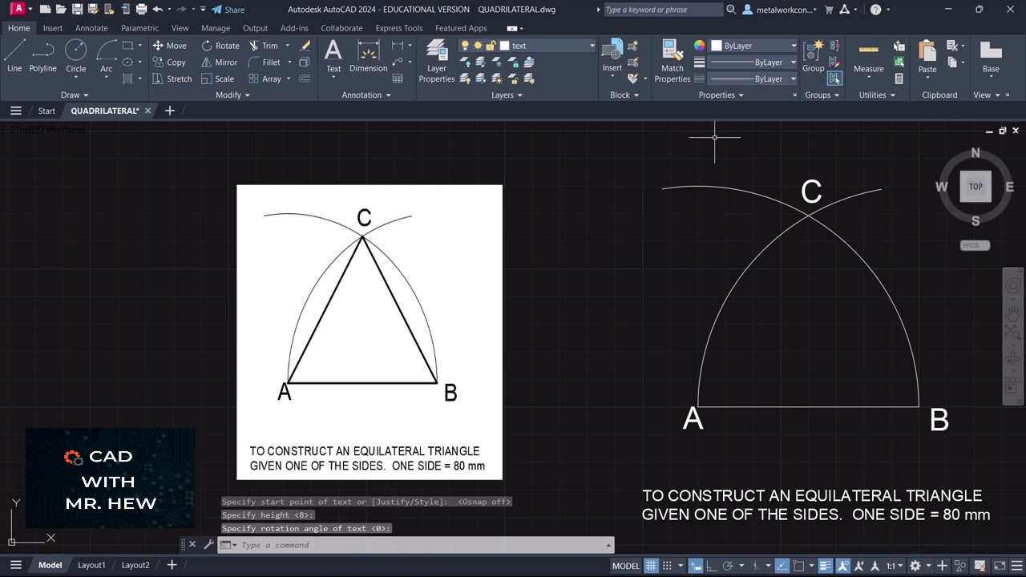
# - Turn object snap on and draw connected lines from A to the arcs' intersection at C and on to B
pyautogui.click(11, 51)
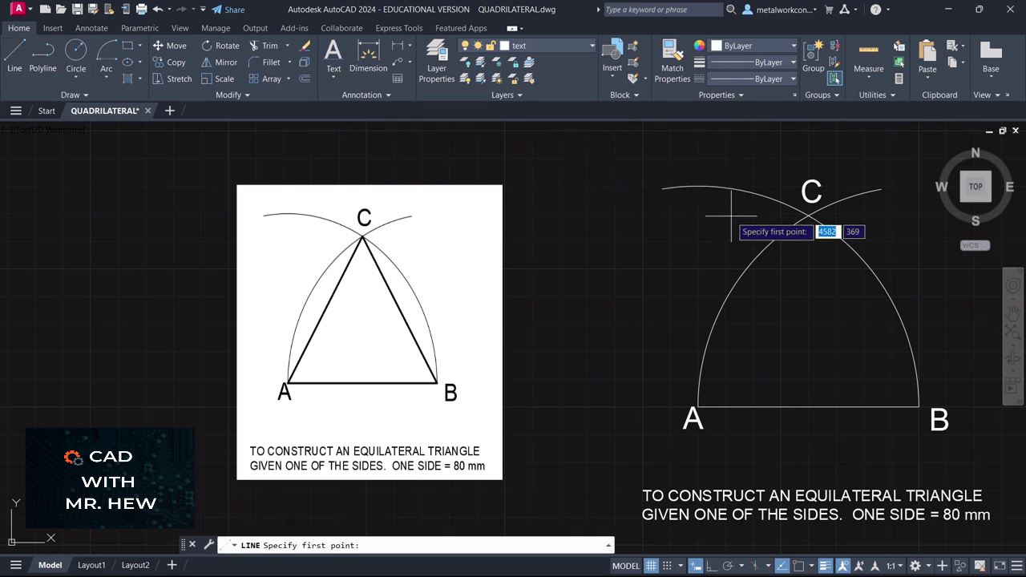
pyautogui.click(802, 566)
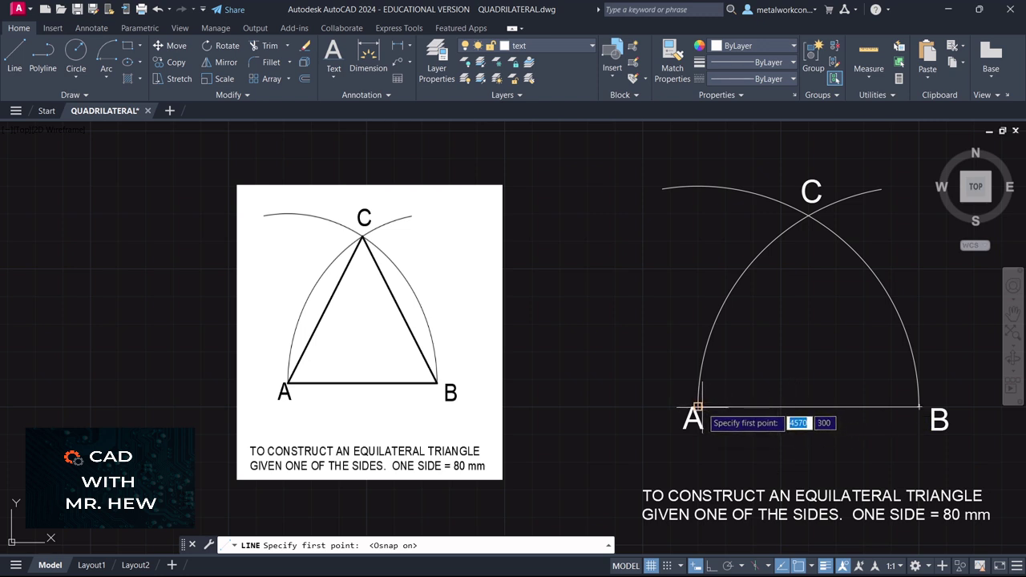
pyautogui.click(698, 407)
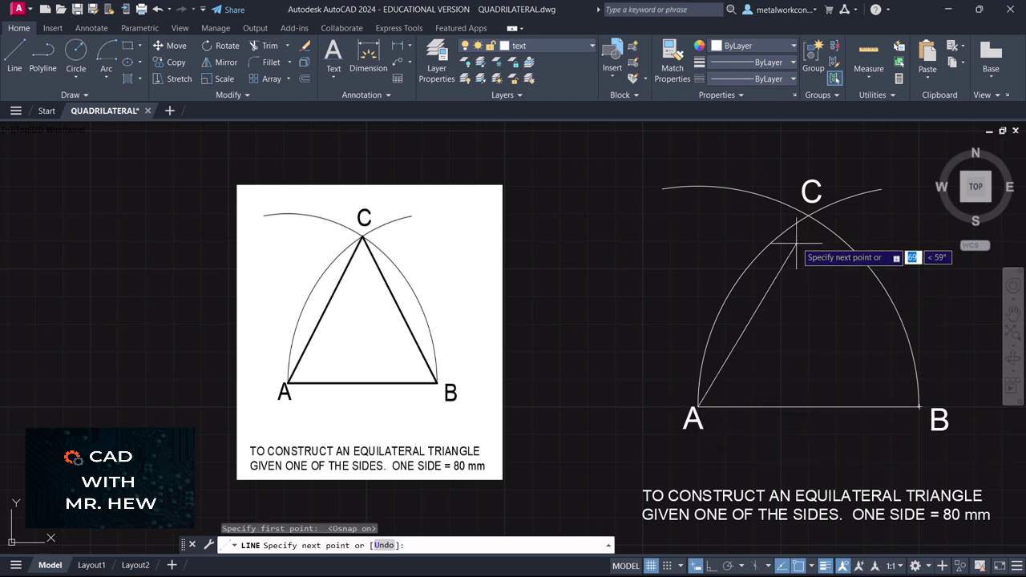
pyautogui.click(809, 214)
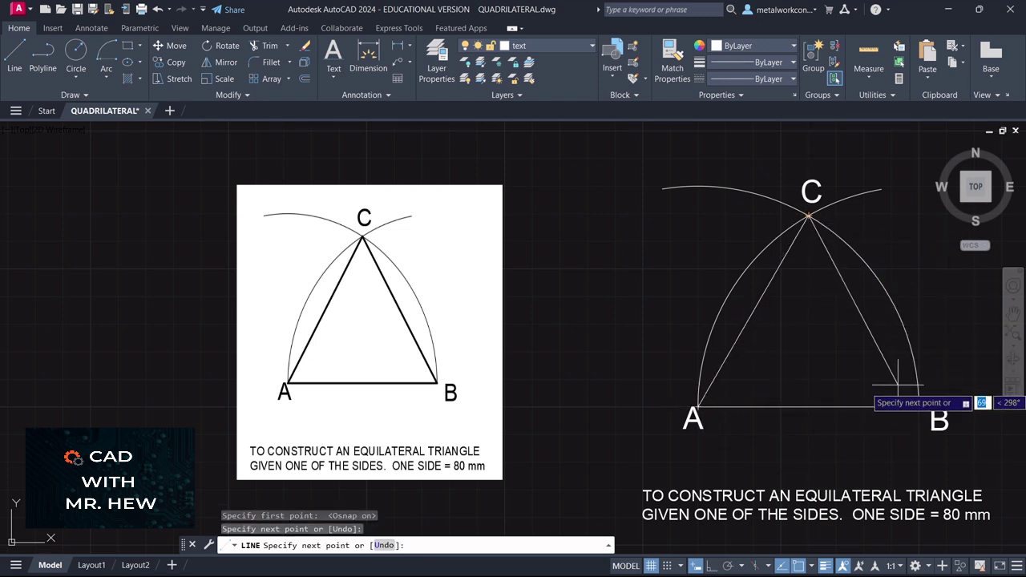
pyautogui.click(919, 408)
pyautogui.press('Return')
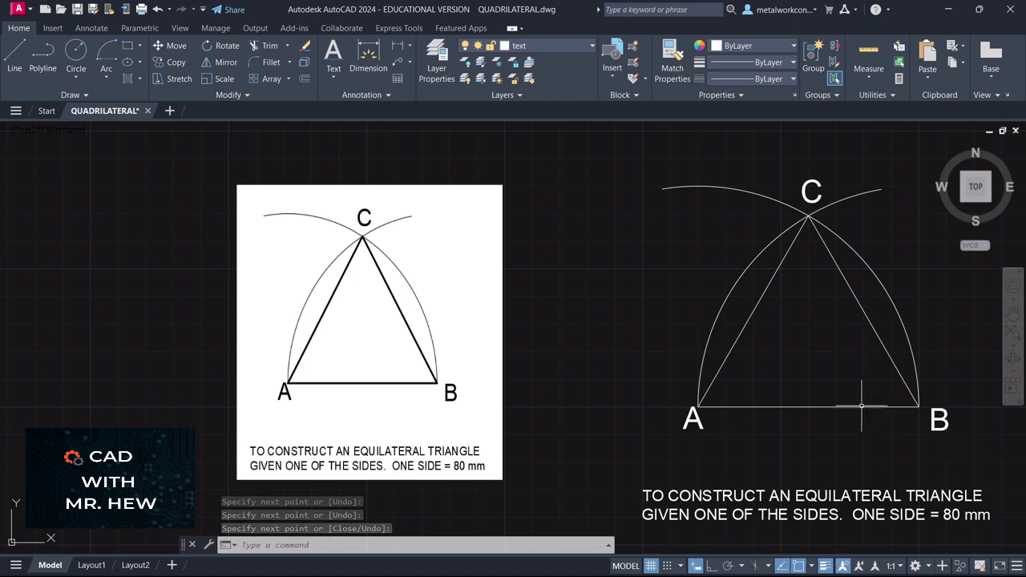
# - Assign the triangle's three sides to the outline layer and clear the selection
pyautogui.click(835, 408)
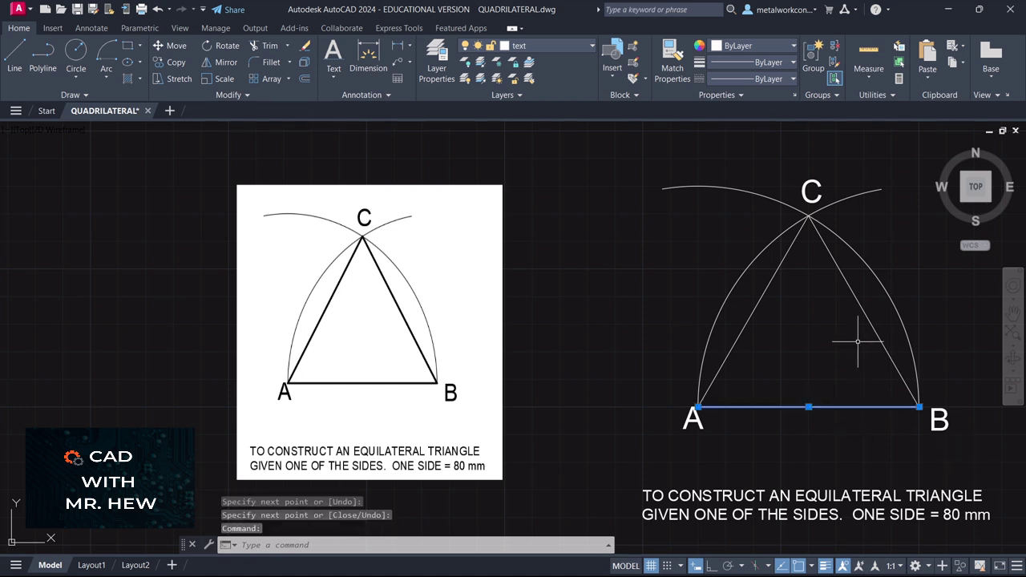
pyautogui.click(868, 315)
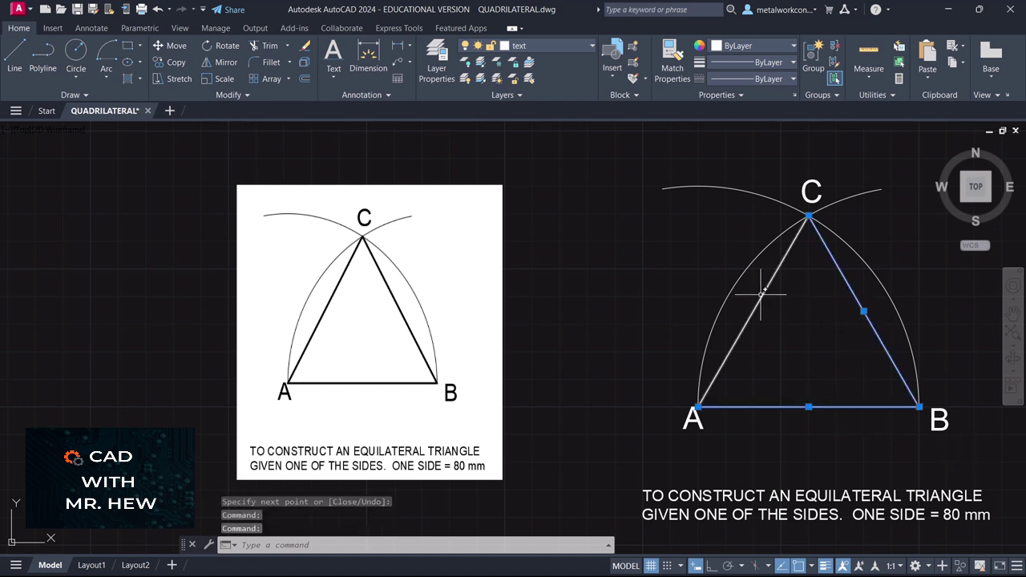
pyautogui.click(766, 294)
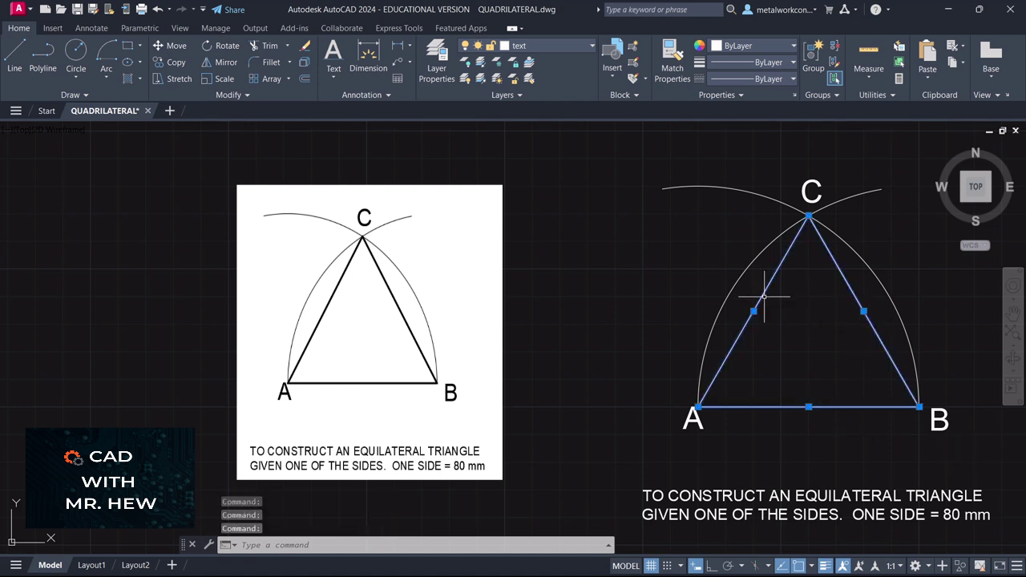
pyautogui.click(573, 48)
pyautogui.click(545, 128)
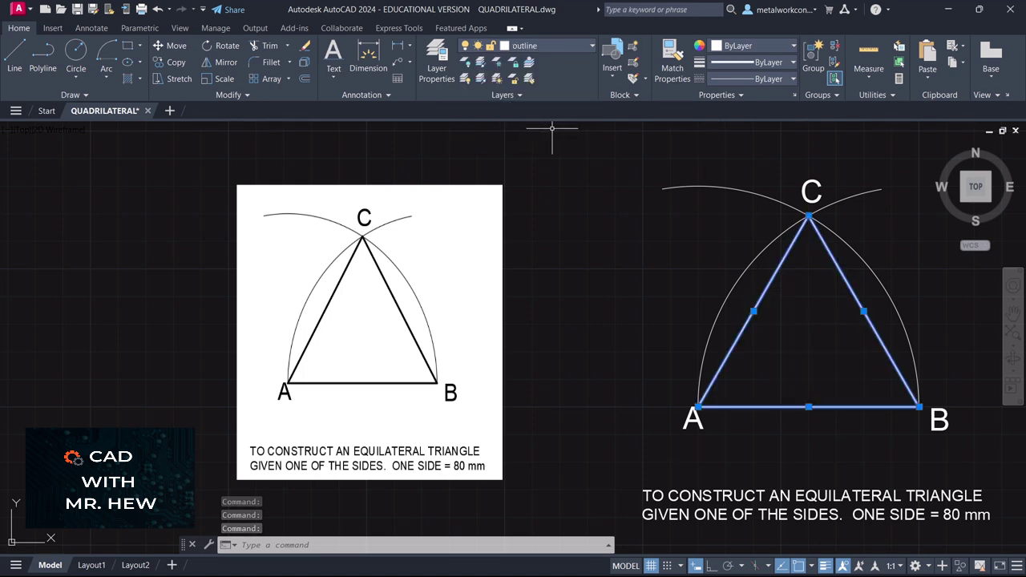
pyautogui.click(632, 318)
pyautogui.press('Escape')
pyautogui.press('Escape')
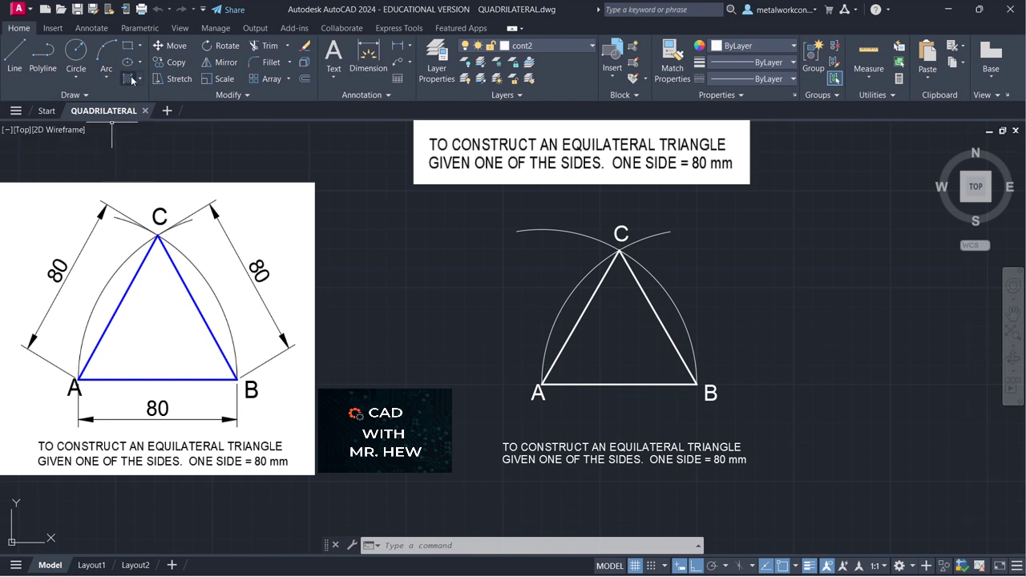
# - Add an aligned dimension to side BC, with the dimension line outside the triangle beyond the arc
pyautogui.click(411, 48)
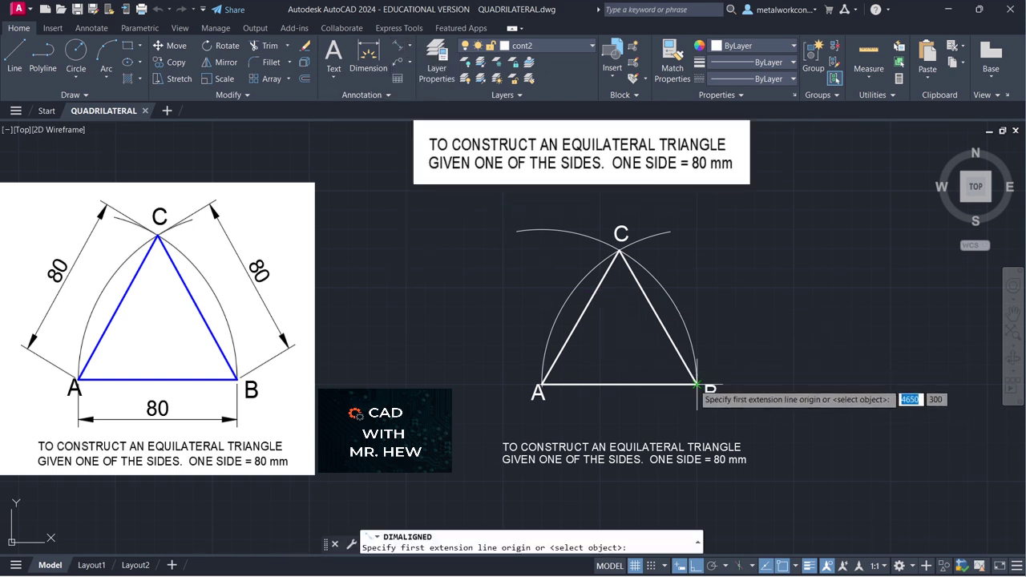
pyautogui.click(696, 385)
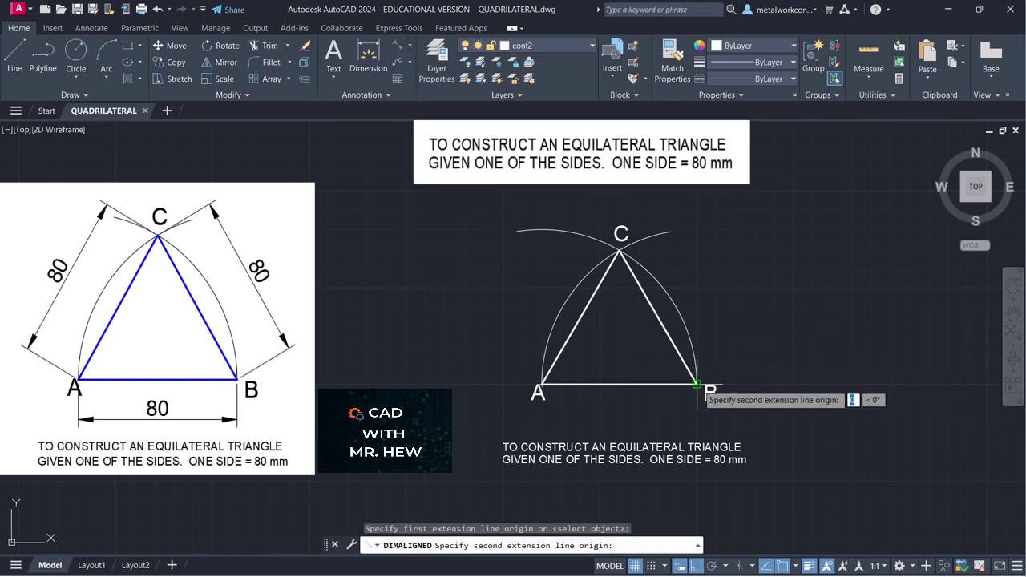
pyautogui.click(620, 251)
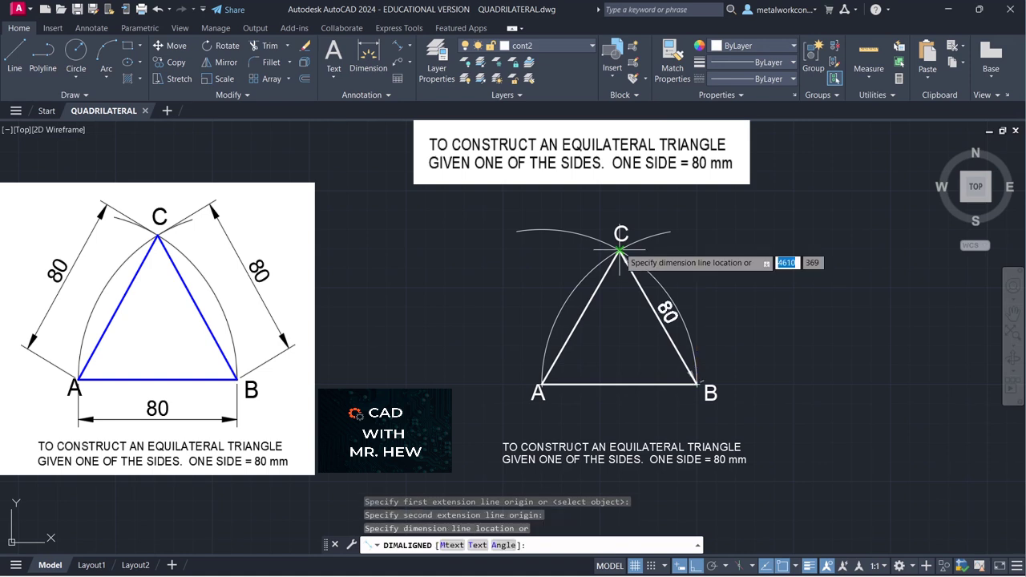
pyautogui.click(671, 221)
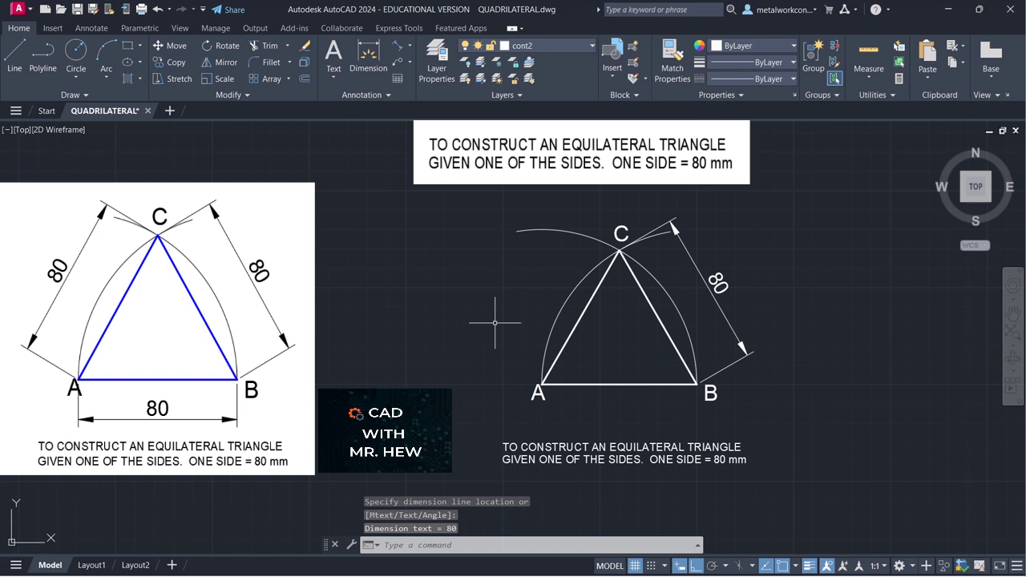
# - Add an aligned dimension to side AC, with the dimension line outside the triangle beyond the arc
pyautogui.press('Return')
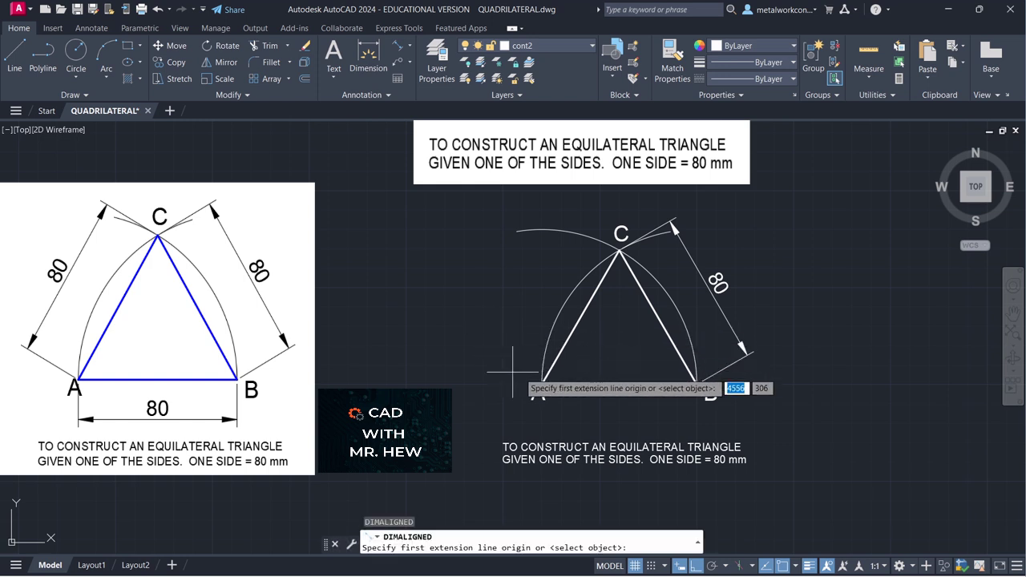
pyautogui.click(542, 385)
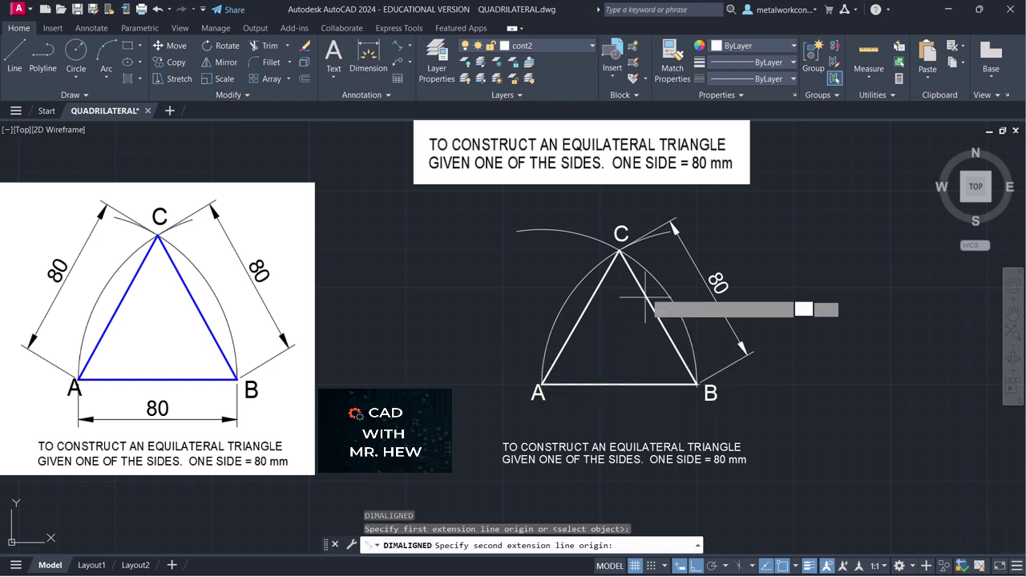
pyautogui.click(620, 251)
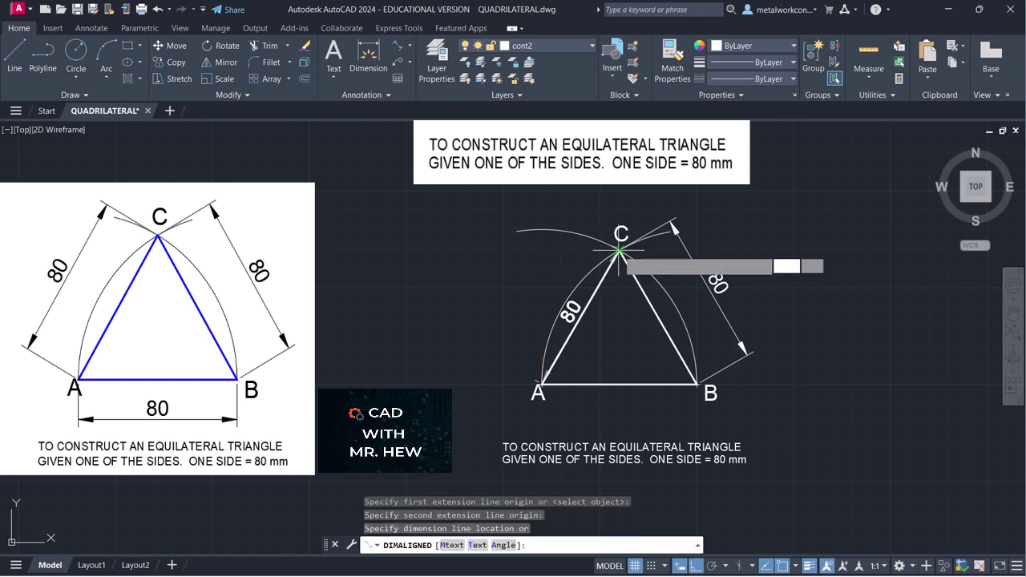
pyautogui.click(566, 228)
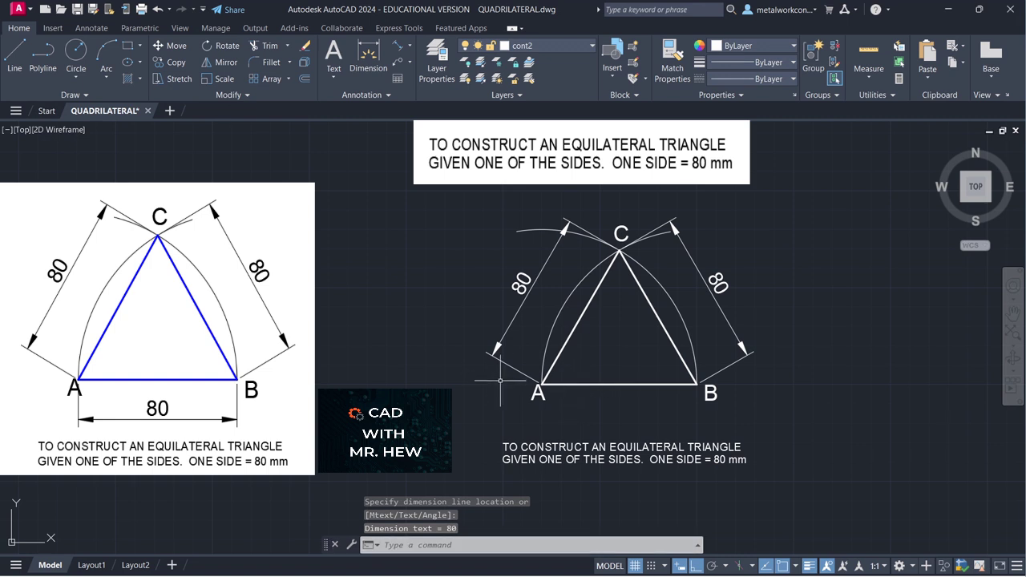
# - Add an aligned dimension to base AB, placing the dimension line between the base and the caption
pyautogui.press('Return')
pyautogui.click(543, 384)
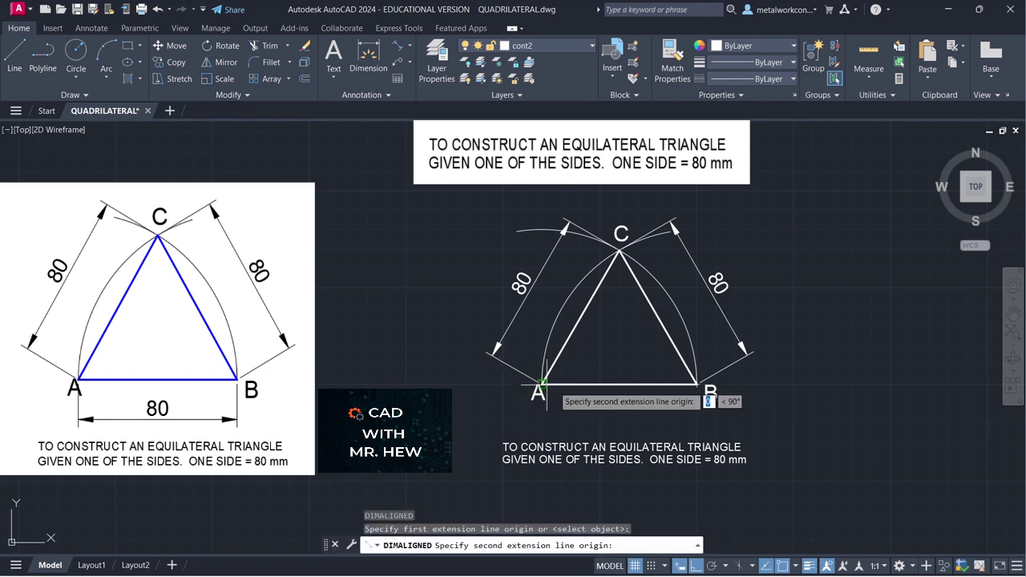
pyautogui.click(697, 385)
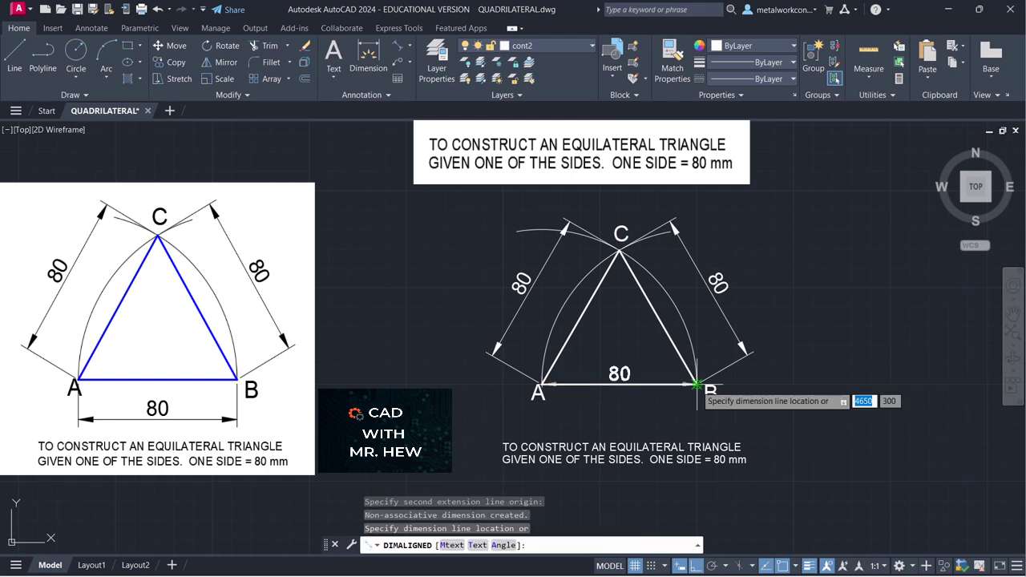
pyautogui.click(698, 421)
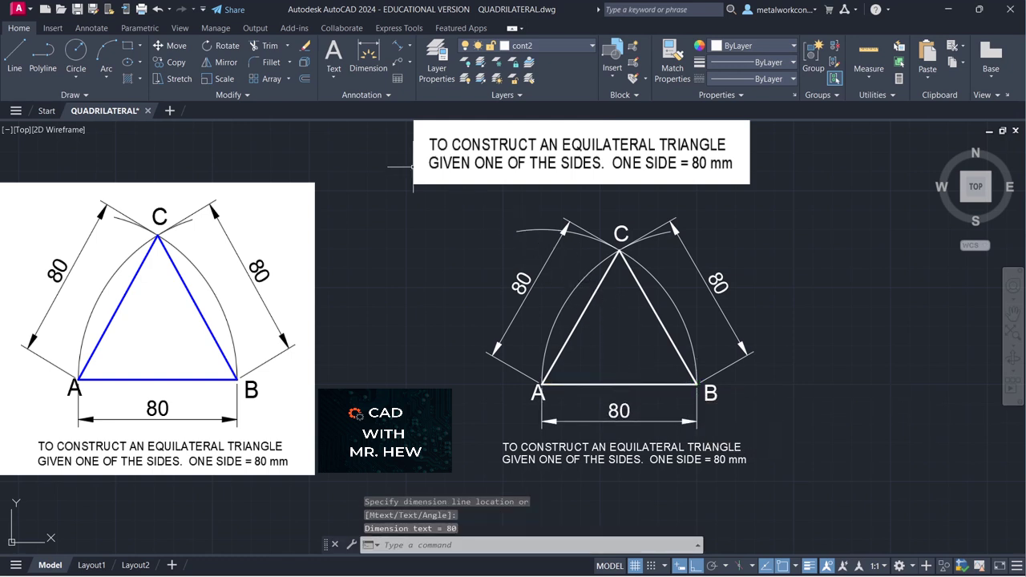
# - Use Break at Point to split the arc from B through C at a point a short distance past C
pyautogui.click(247, 96)
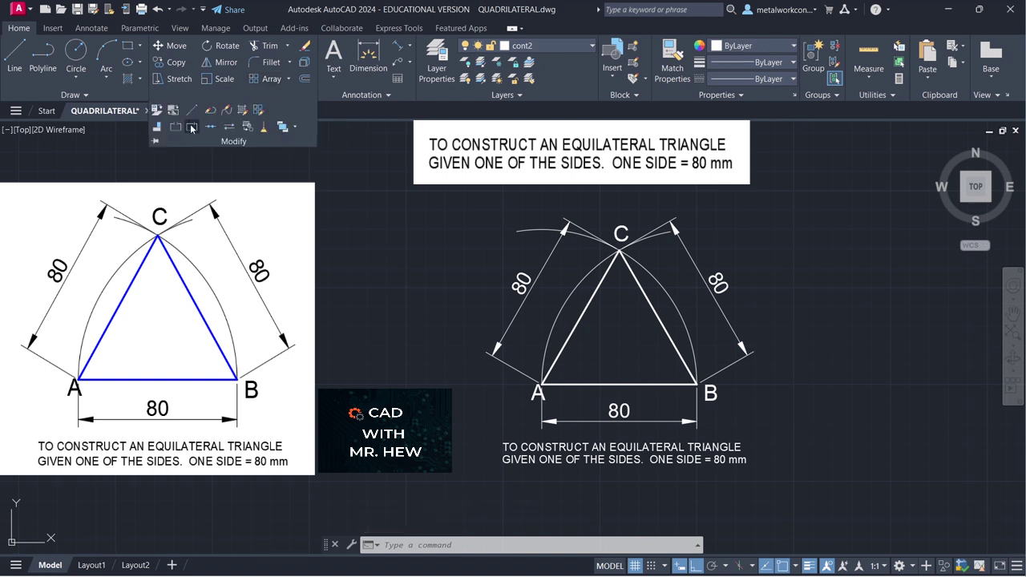
pyautogui.click(192, 128)
pyautogui.click(525, 231)
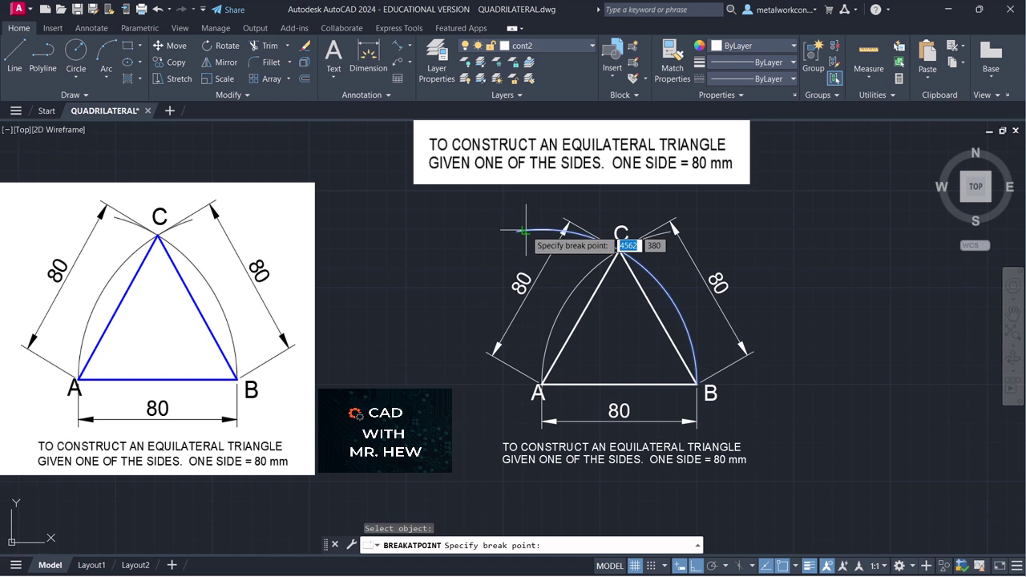
pyautogui.click(577, 232)
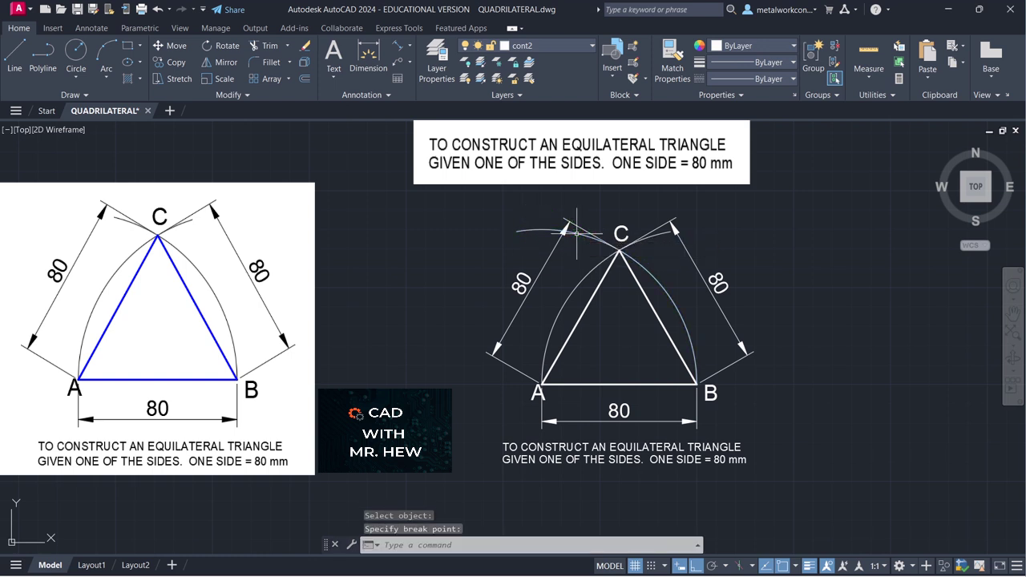
pyautogui.press('Return')
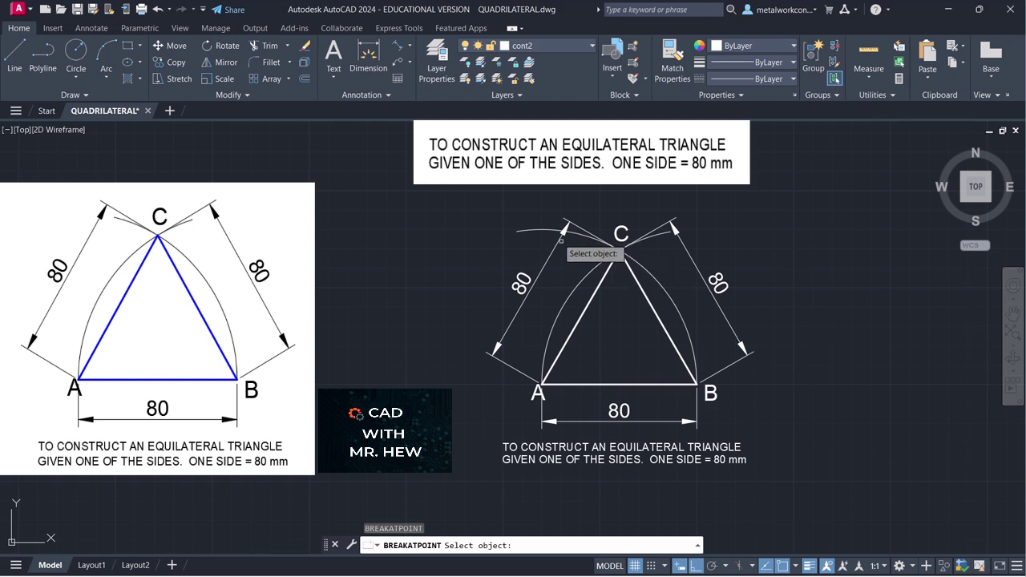
pyautogui.click(552, 232)
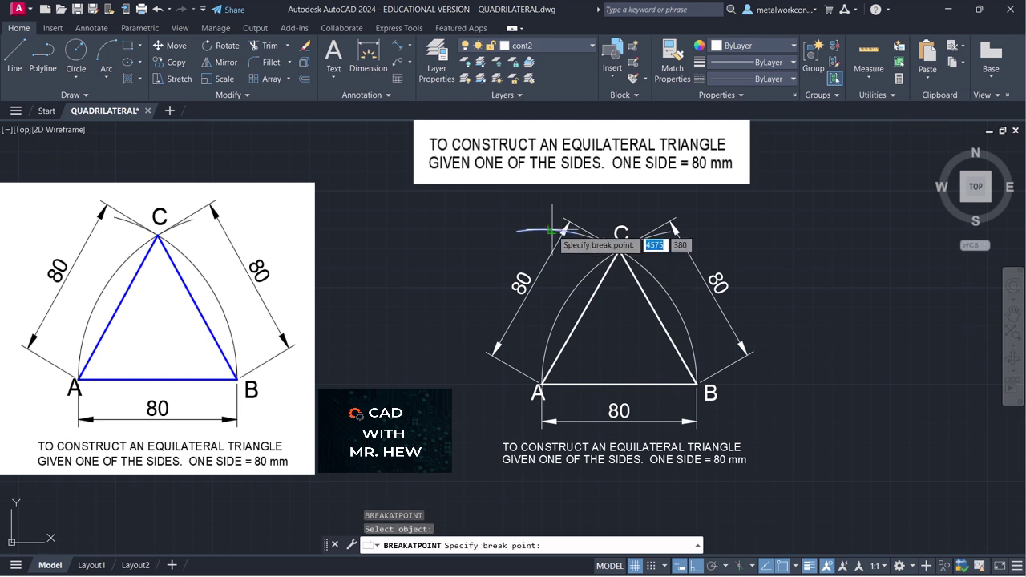
pyautogui.press('Escape')
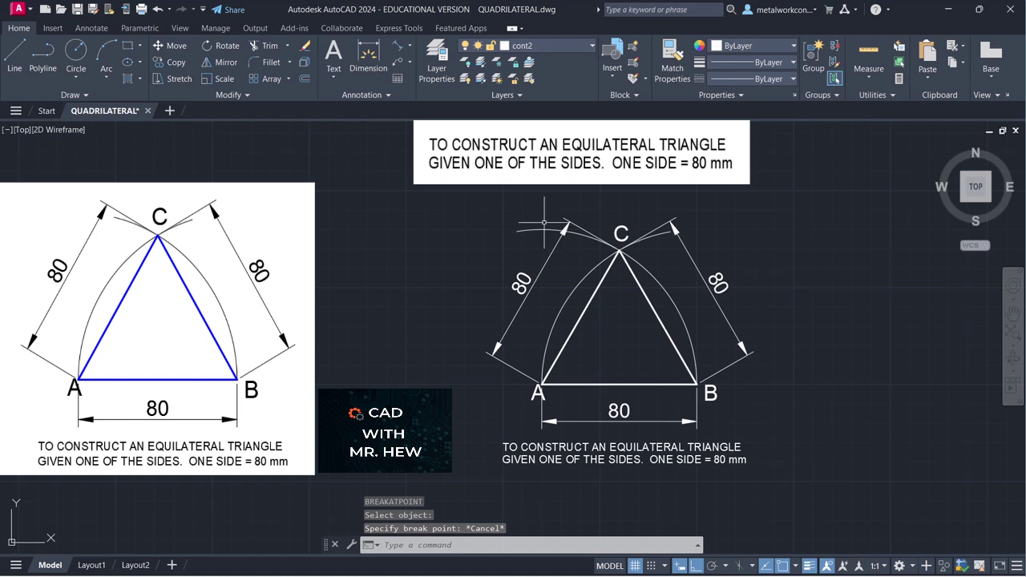
# - Erase the surplus outer piece of the split arc that starts at B
pyautogui.click(541, 231)
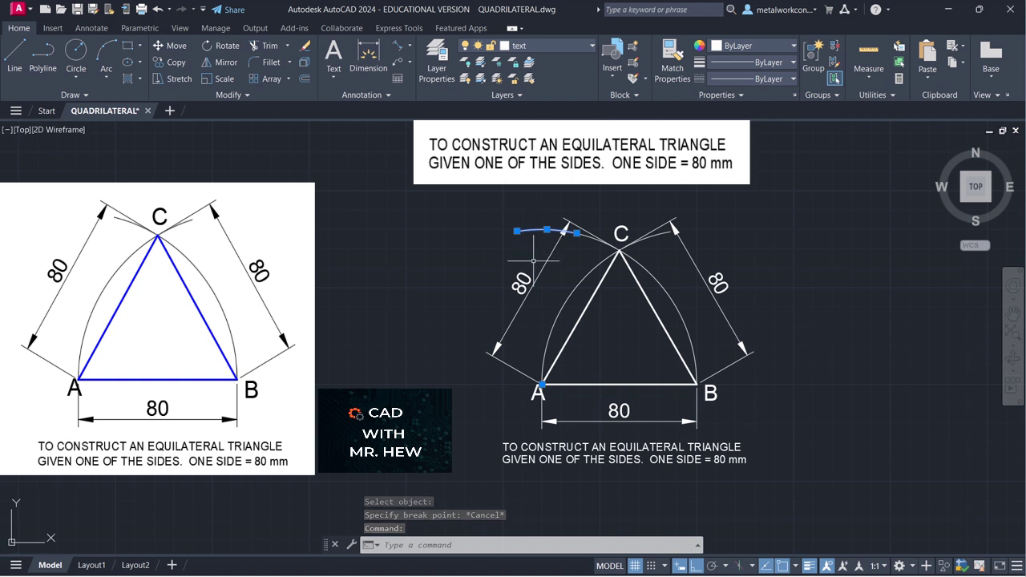
pyautogui.press('Delete')
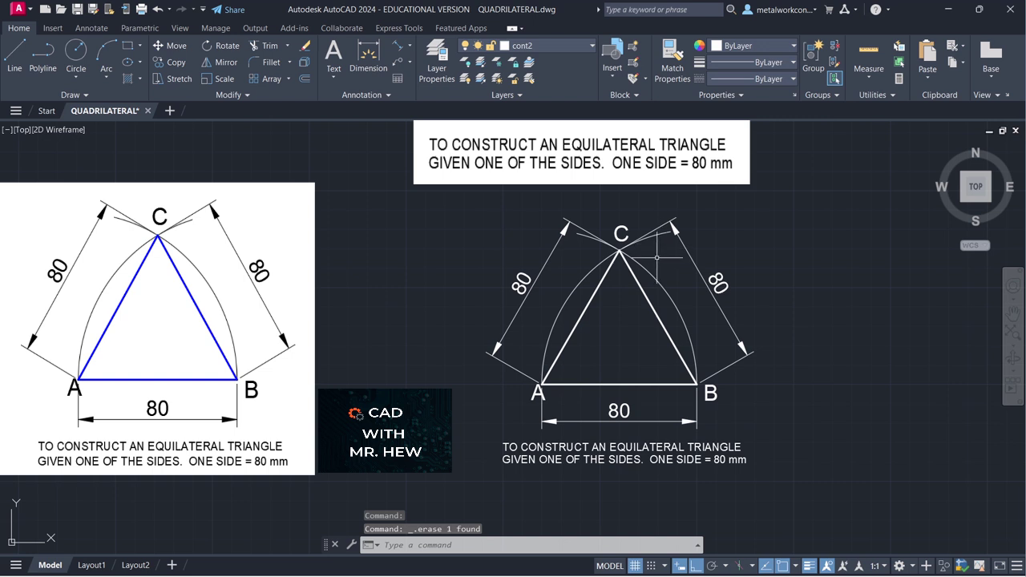
# - Try erasing the whole unsplit arc from A through C, and undo that erasure
pyautogui.press('space')
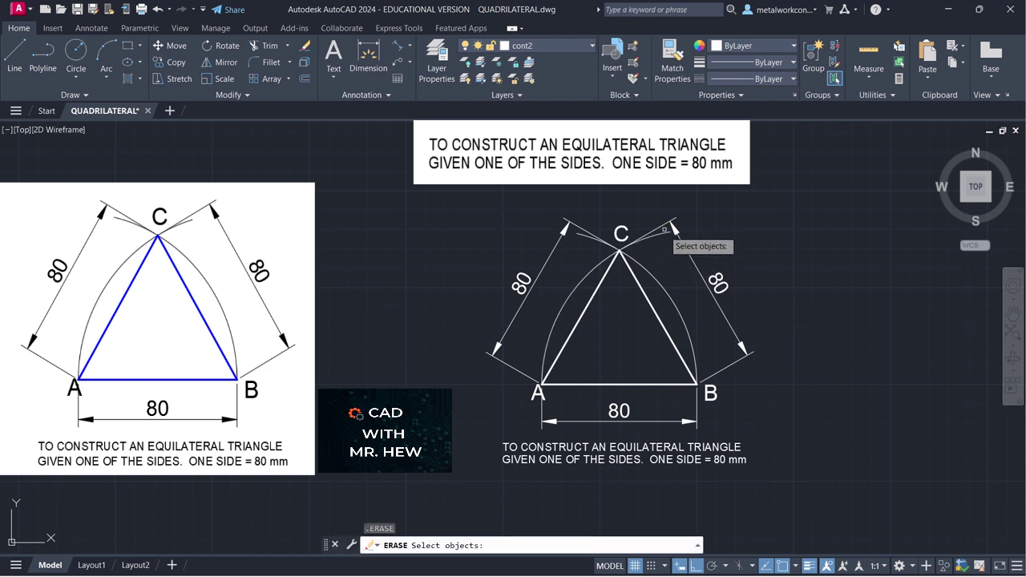
pyautogui.click(664, 232)
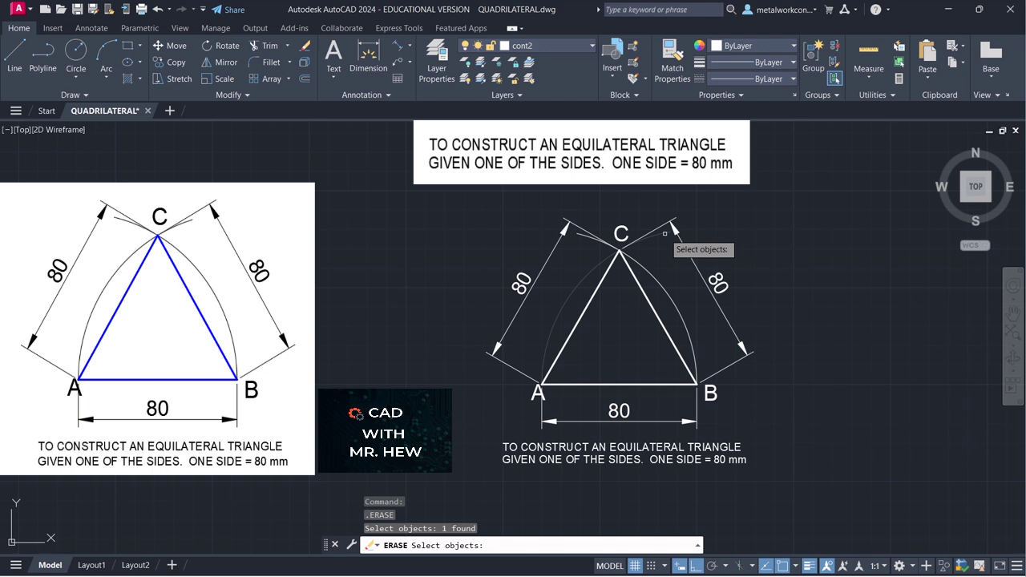
pyautogui.press('Return')
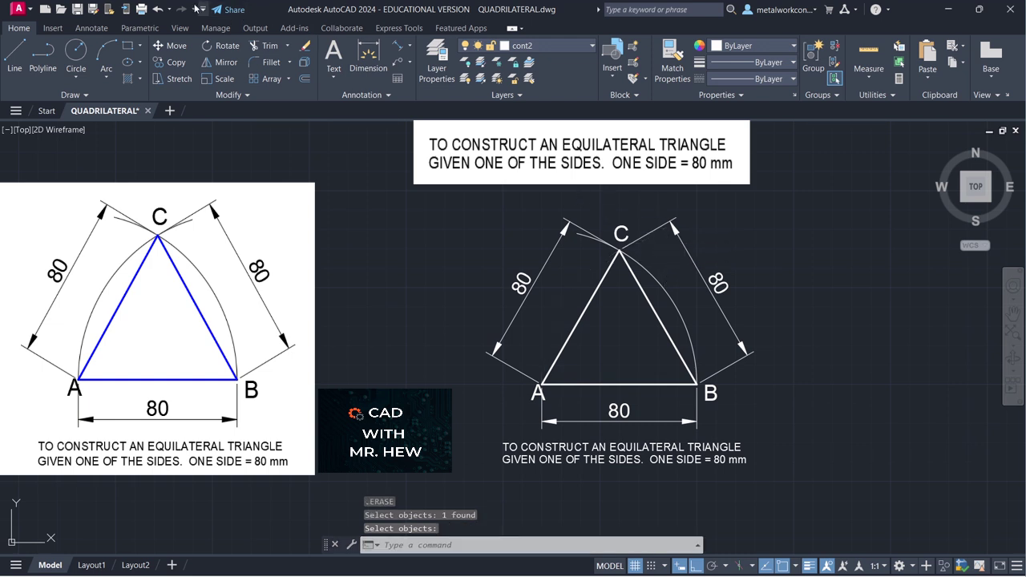
pyautogui.click(160, 10)
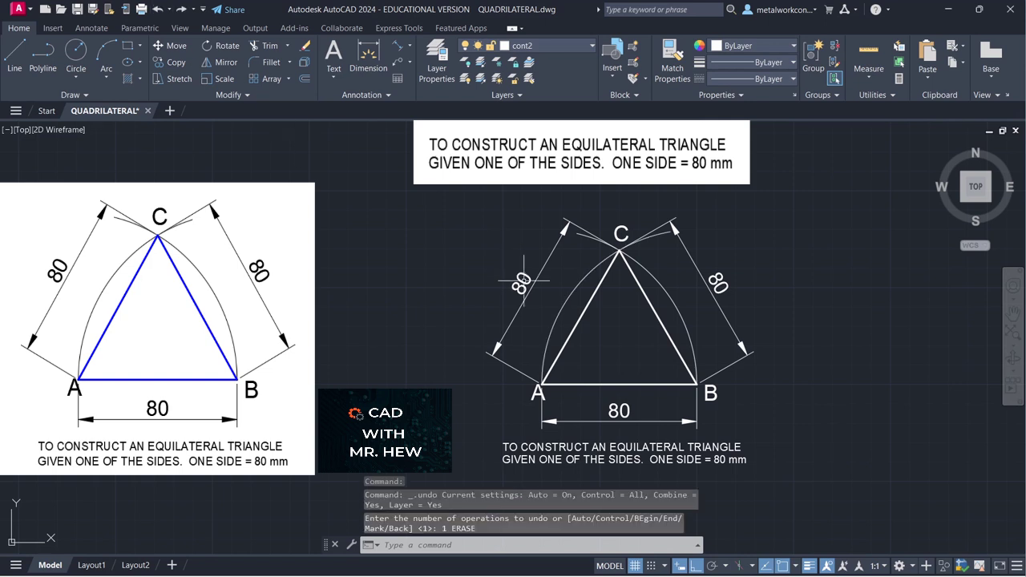
# - Split the arc from A through C at a point a short distance past C and erase its surplus outer piece
pyautogui.click(213, 96)
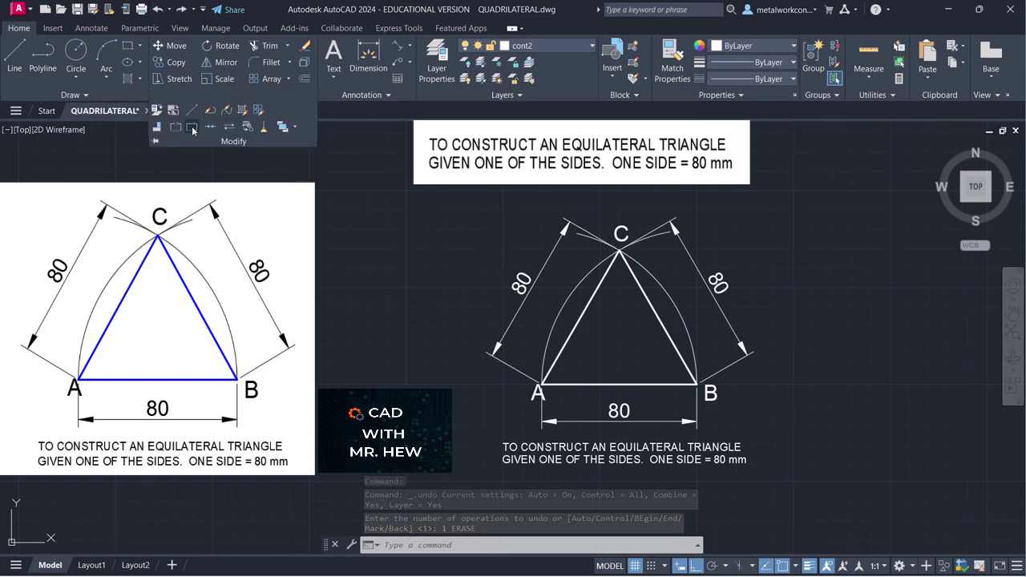
pyautogui.click(192, 129)
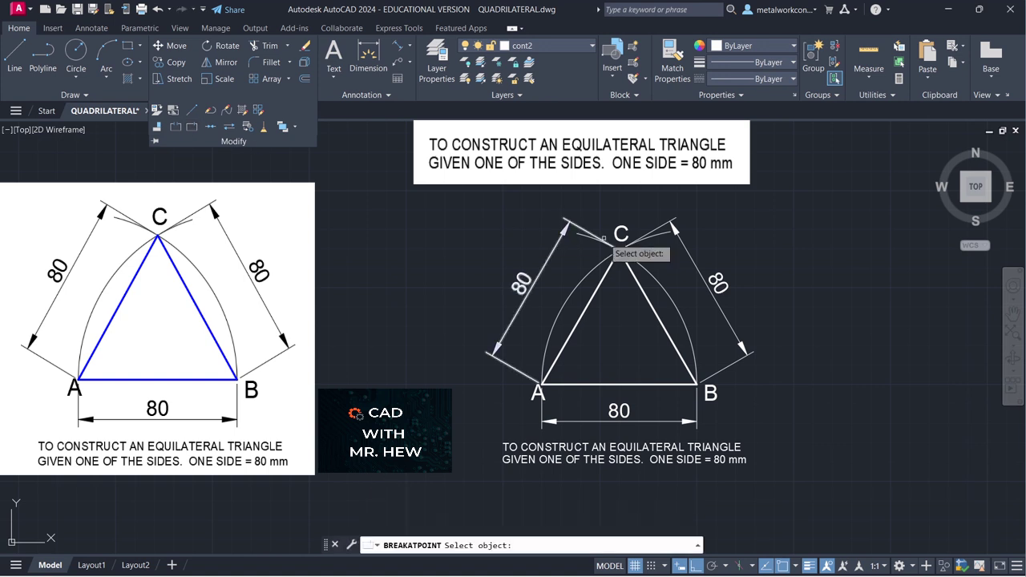
pyautogui.click(664, 234)
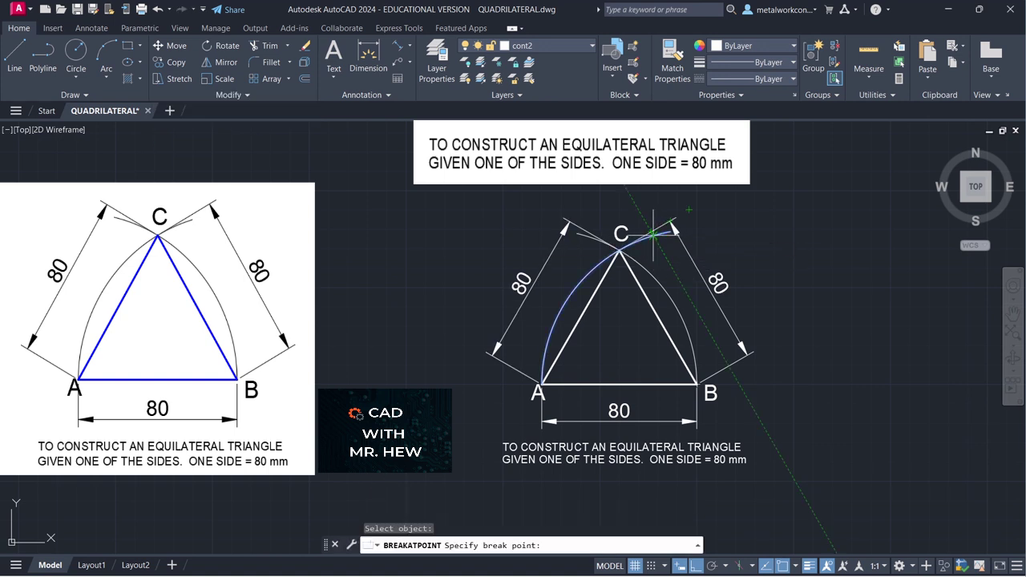
pyautogui.click(653, 234)
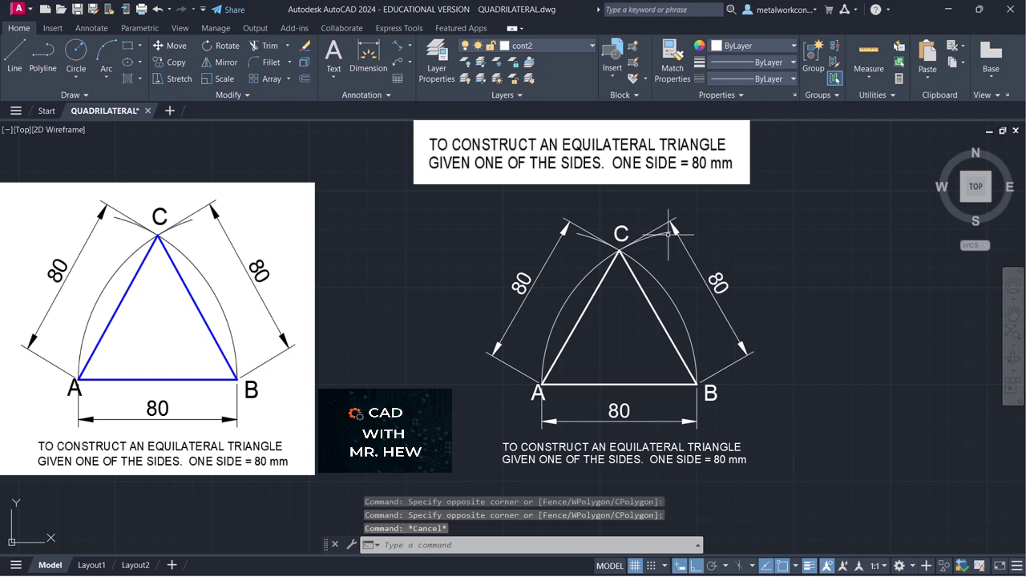
pyautogui.click(671, 227)
pyautogui.click(661, 234)
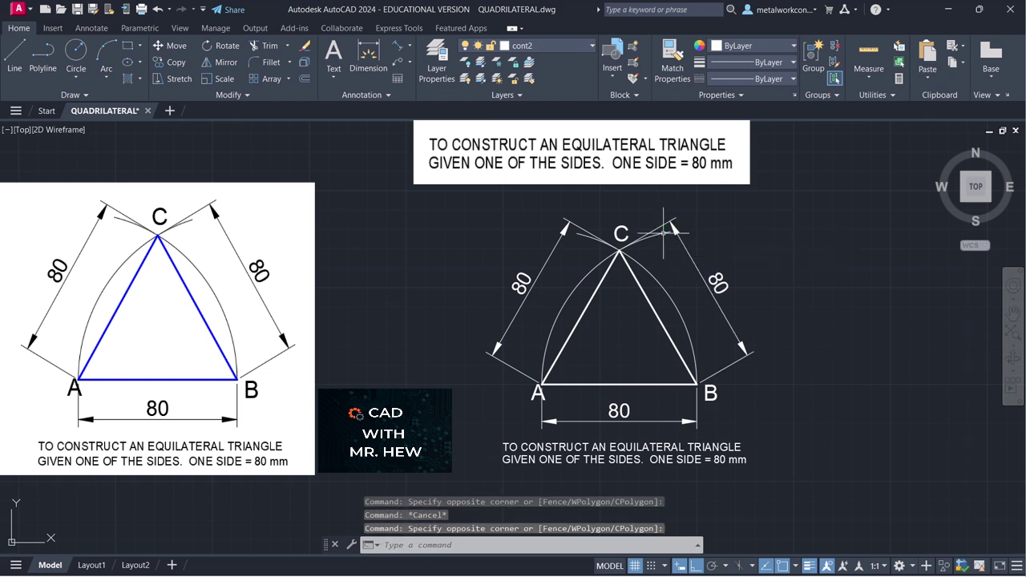
pyautogui.moveTo(663, 235)
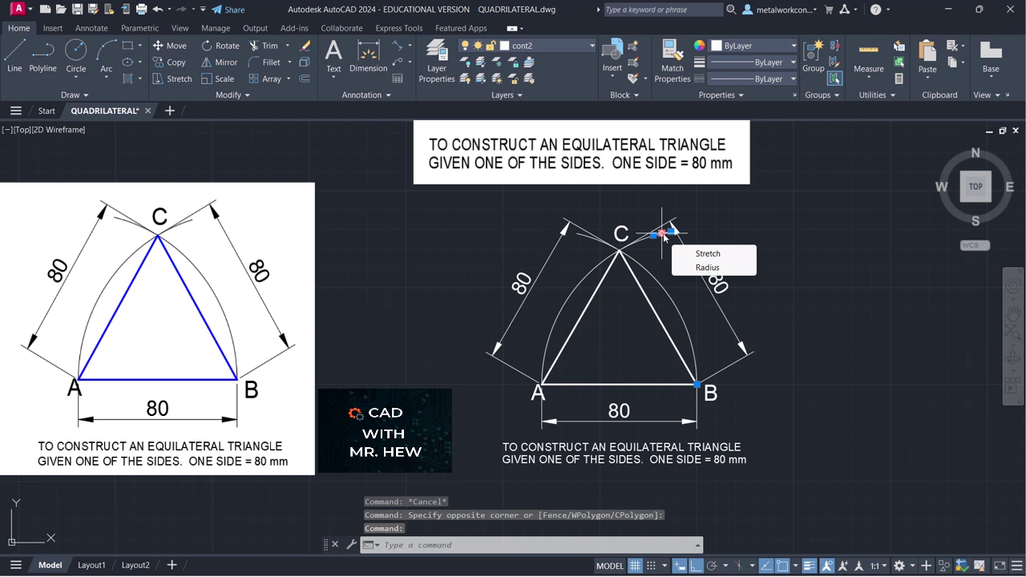
pyautogui.press('Delete')
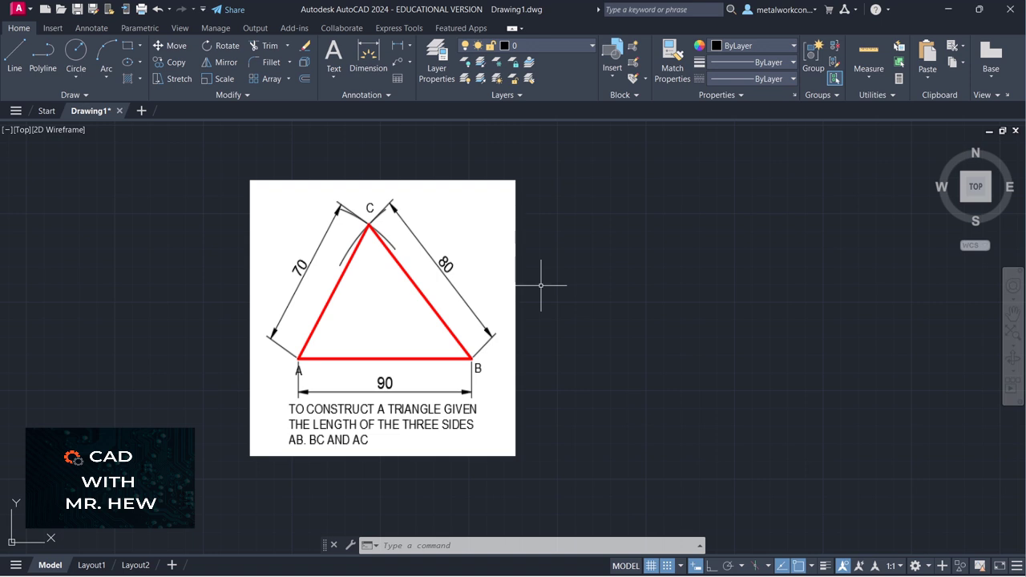
# - In the new drawing, draw a horizontal line 90 units long beside the reference picture as side AB
pyautogui.click(14, 59)
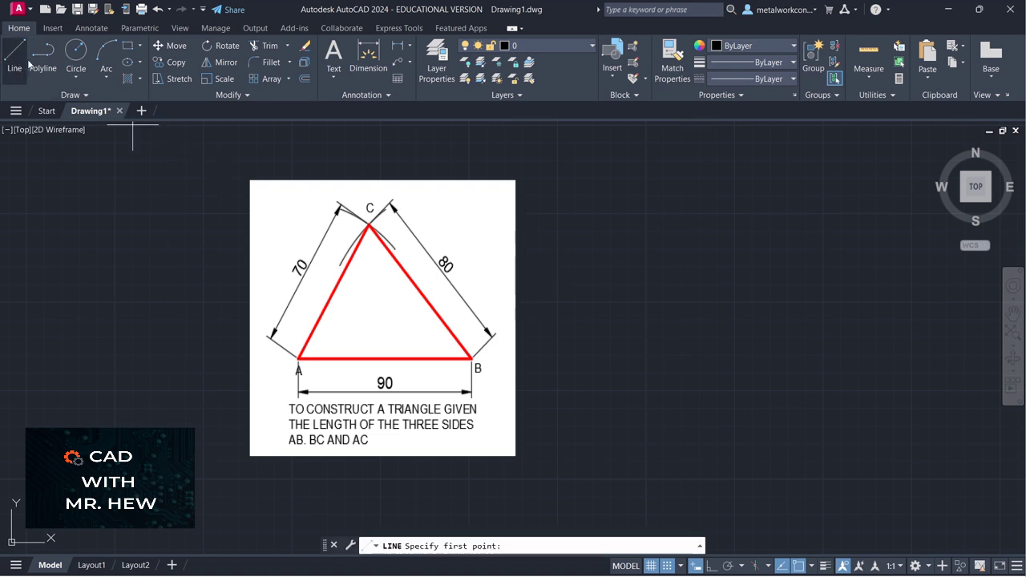
pyautogui.click(717, 391)
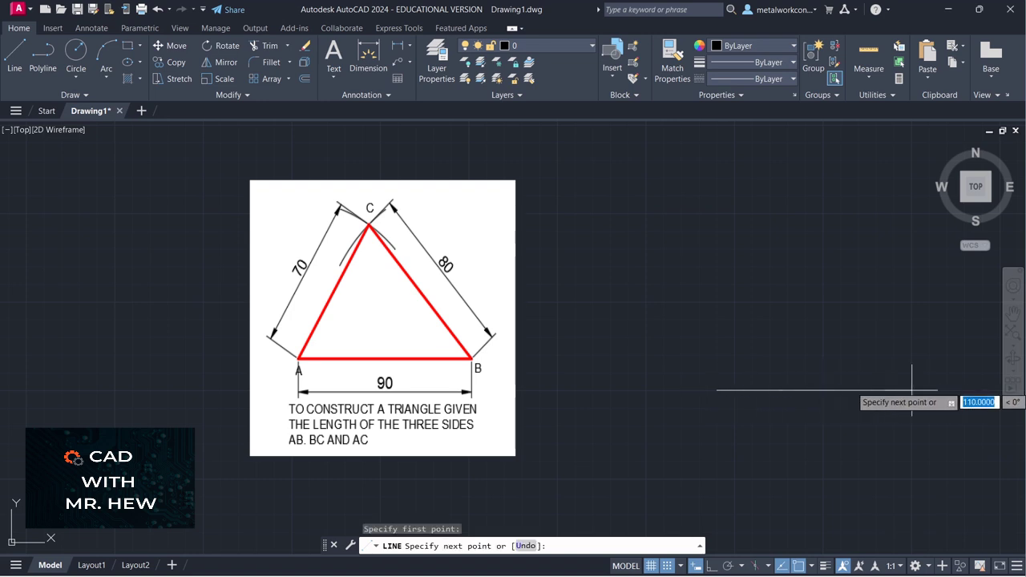
pyautogui.write('90')
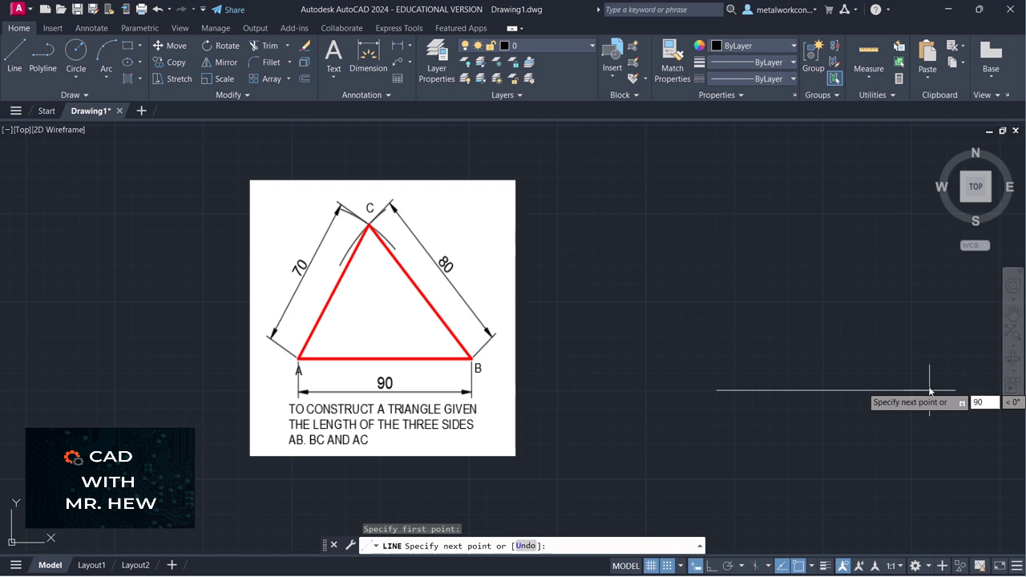
pyautogui.press('Return')
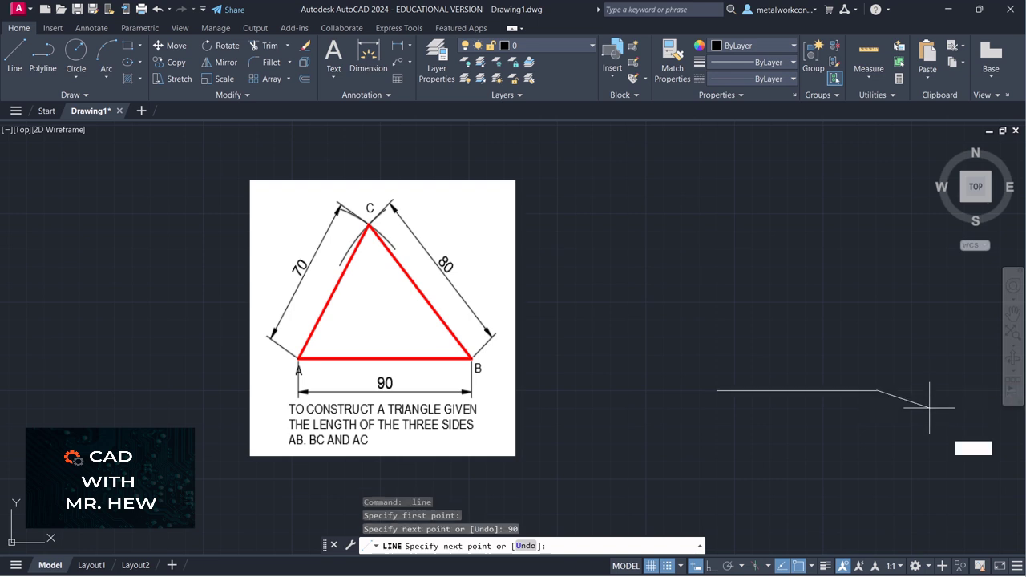
pyautogui.press('Return')
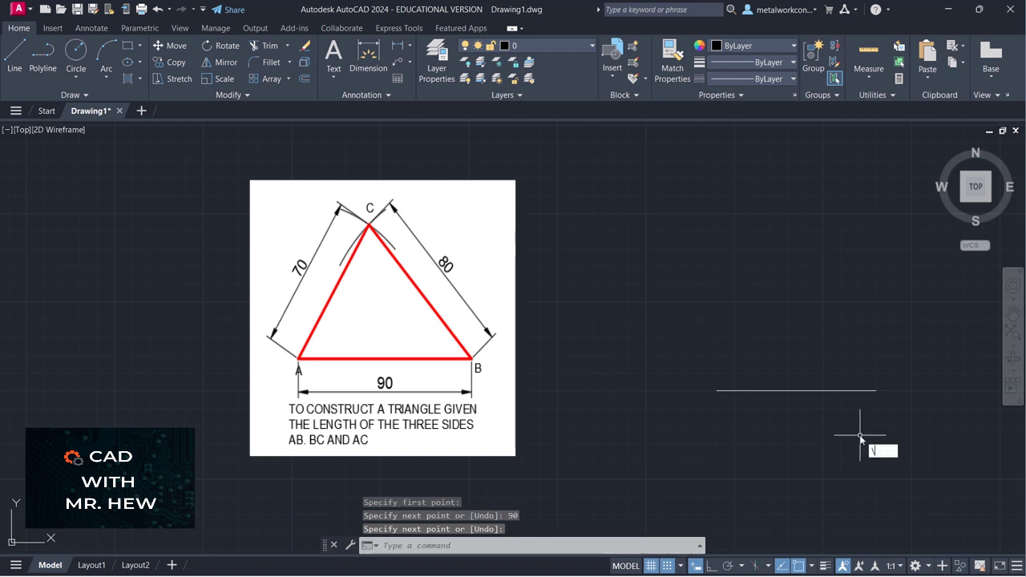
pyautogui.scroll(4, 844, 437)
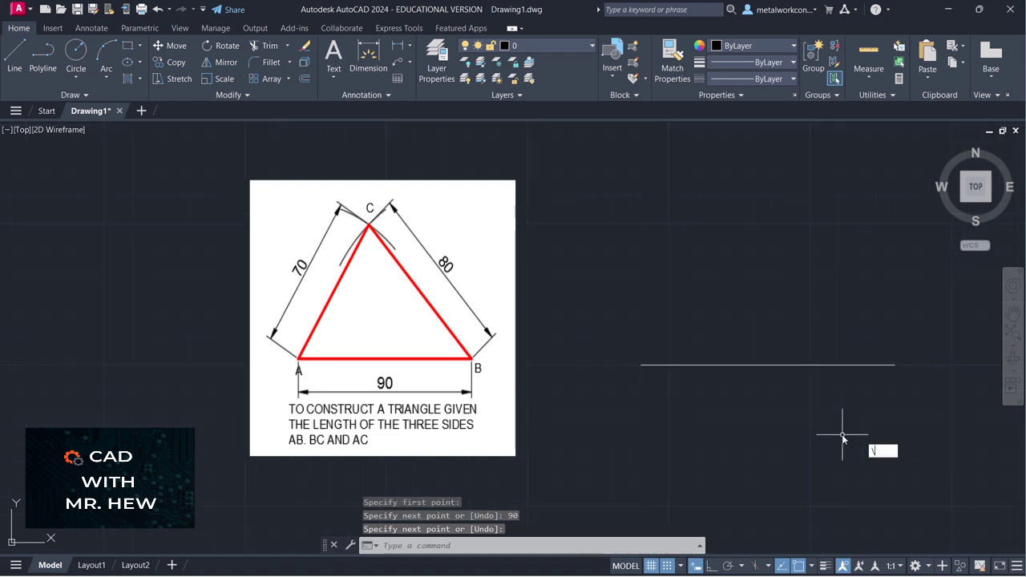
pyautogui.click(1013, 313)
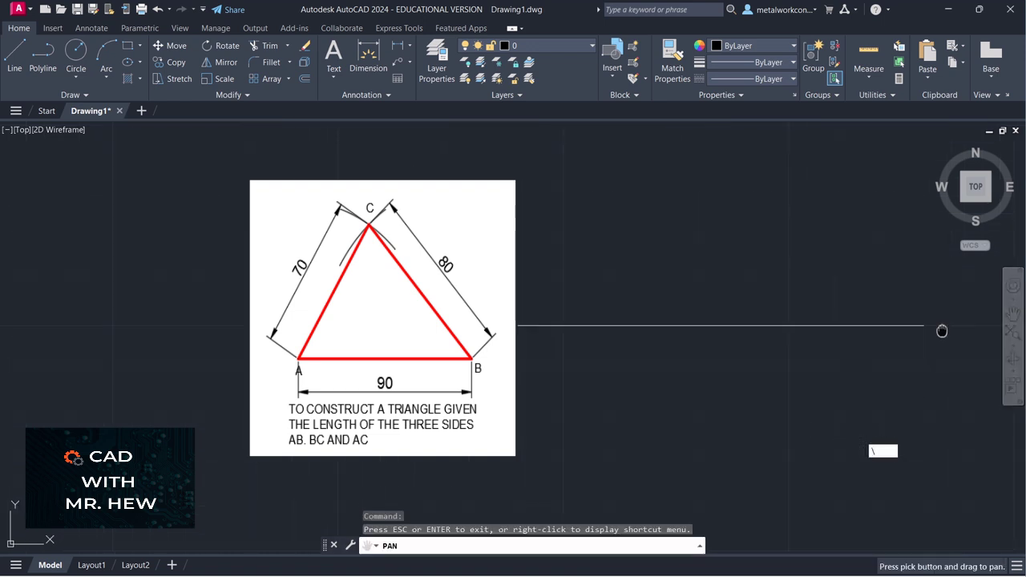
pyautogui.moveTo(947, 327); pyautogui.dragTo(973, 405)
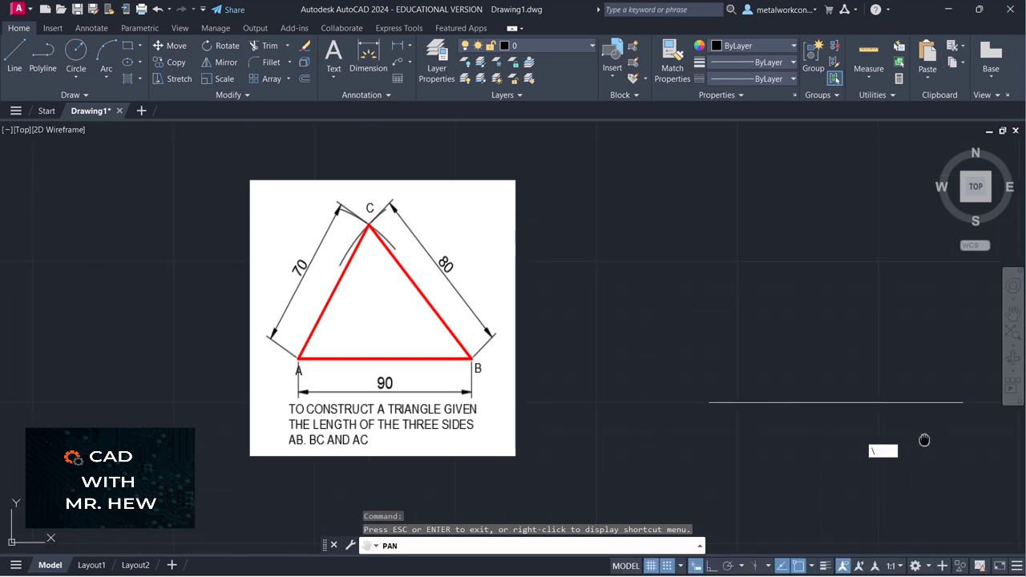
pyautogui.moveTo(925, 441); pyautogui.dragTo(895, 418)
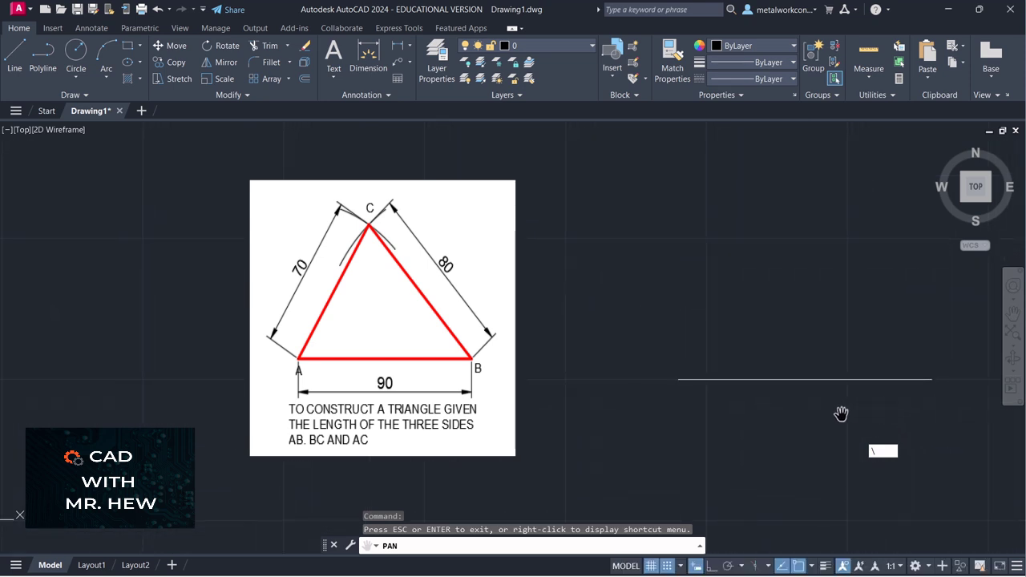
# - With grid snap turned off, label the line's ends A and B using single-line text of height 4 and rotation 0
pyautogui.press('Escape')
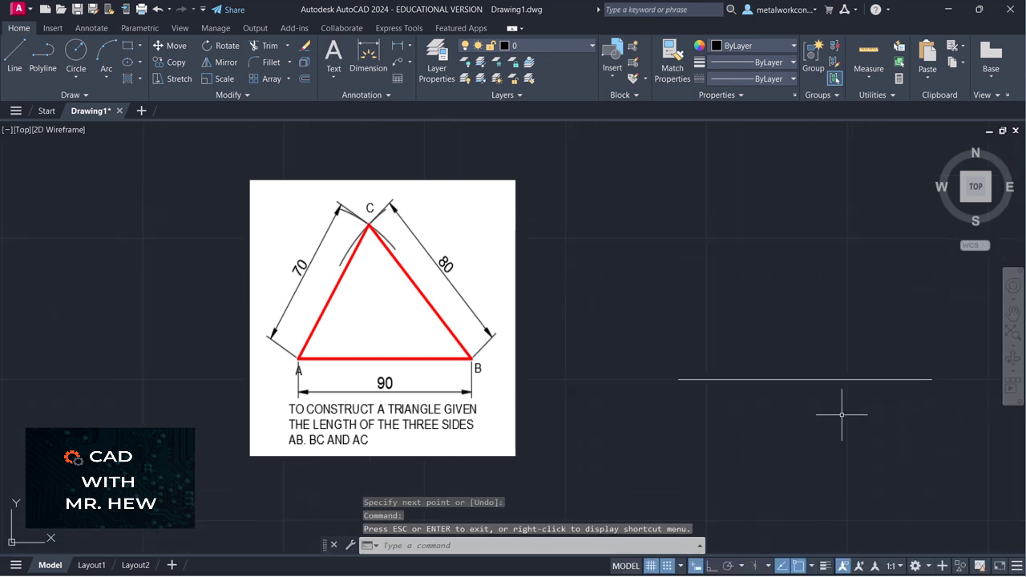
pyautogui.click(332, 74)
pyautogui.click(344, 125)
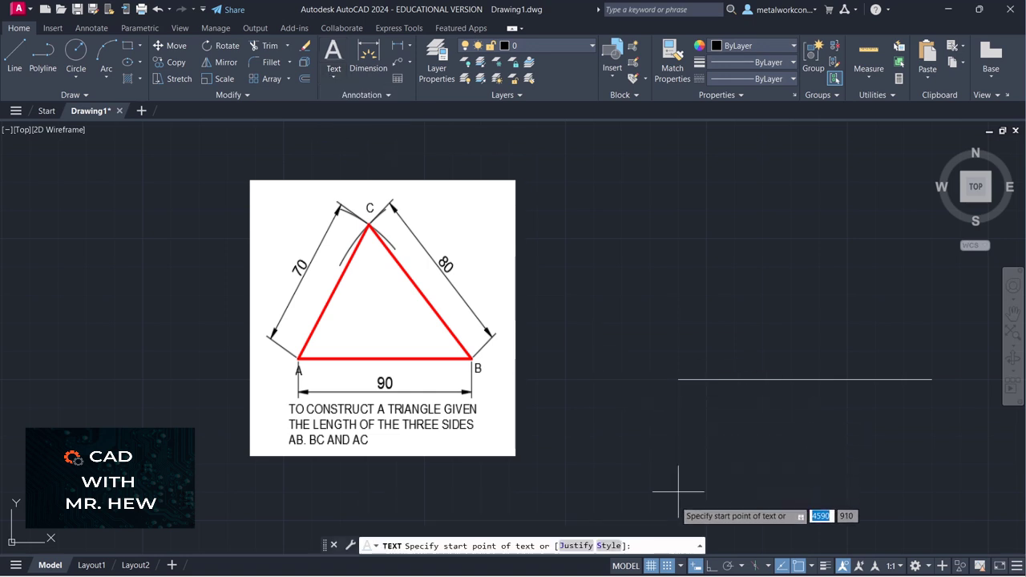
pyautogui.click(668, 566)
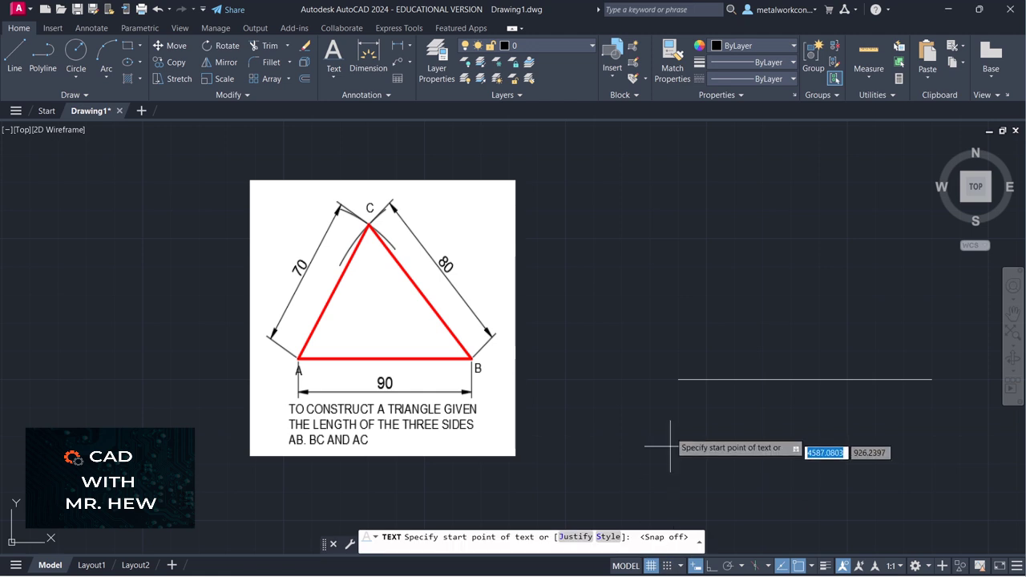
pyautogui.click(674, 398)
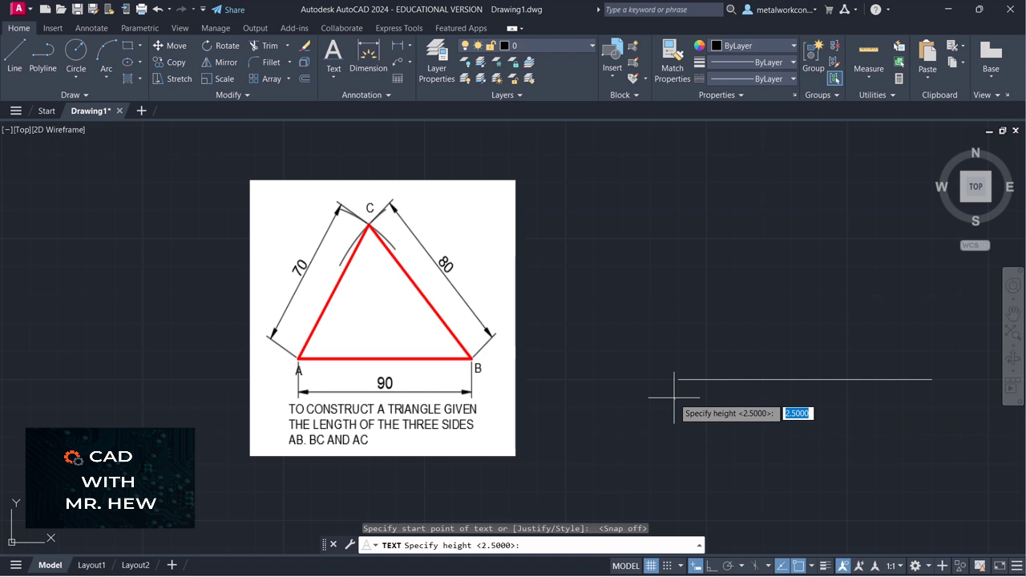
pyautogui.write('4')
pyautogui.press('Return')
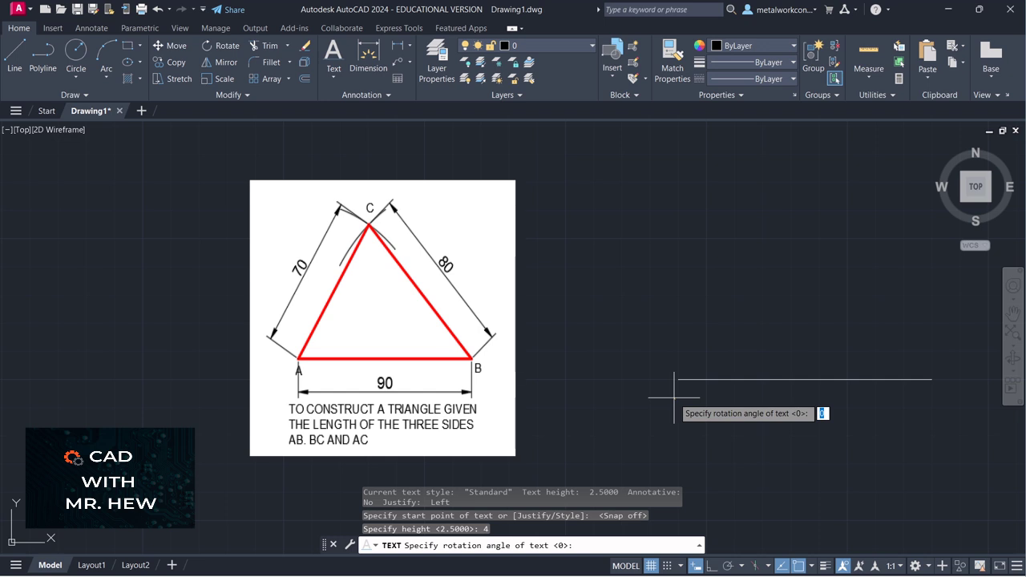
pyautogui.press('Return')
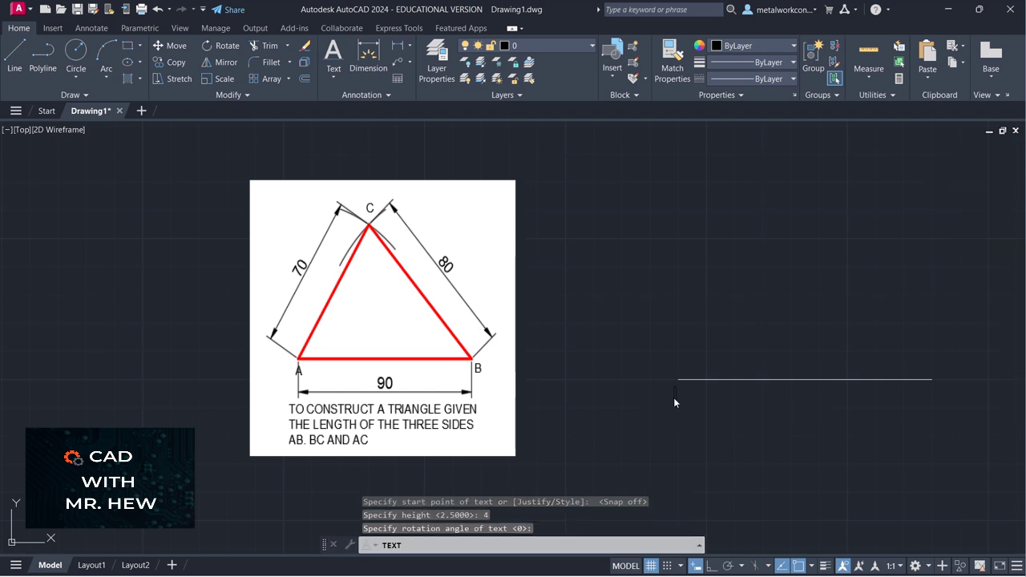
pyautogui.write('A')
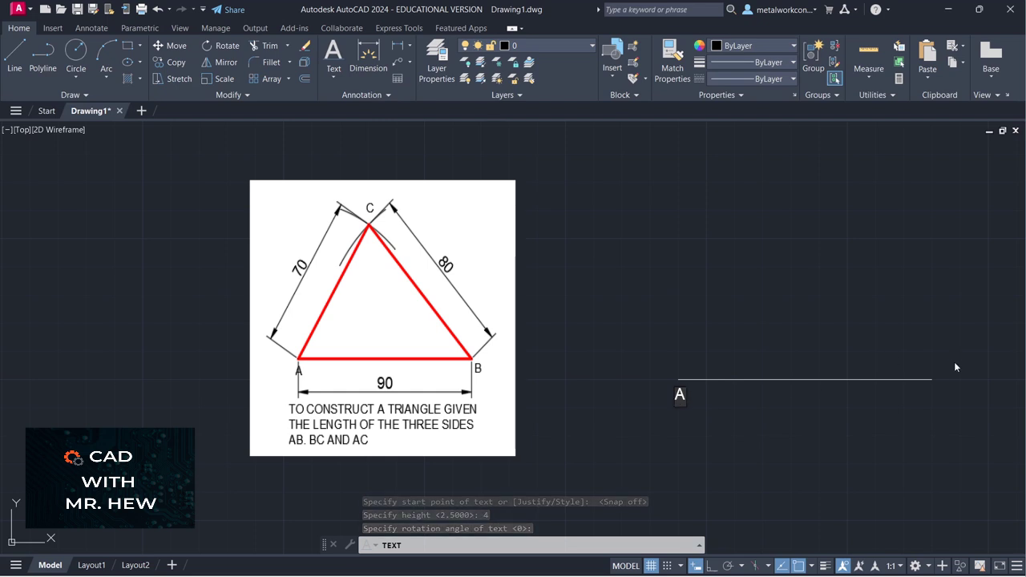
pyautogui.click(939, 395)
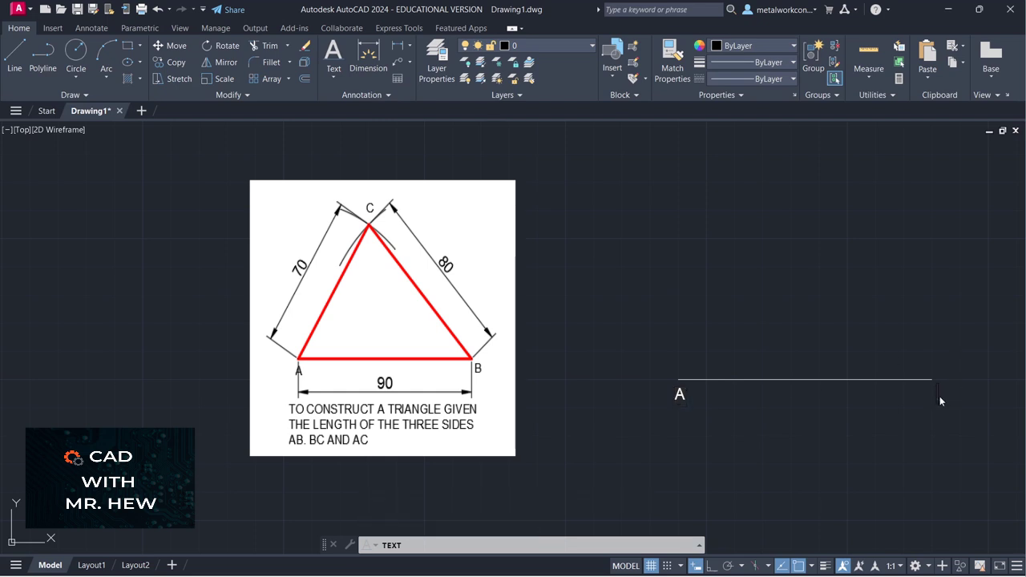
pyautogui.click(893, 452)
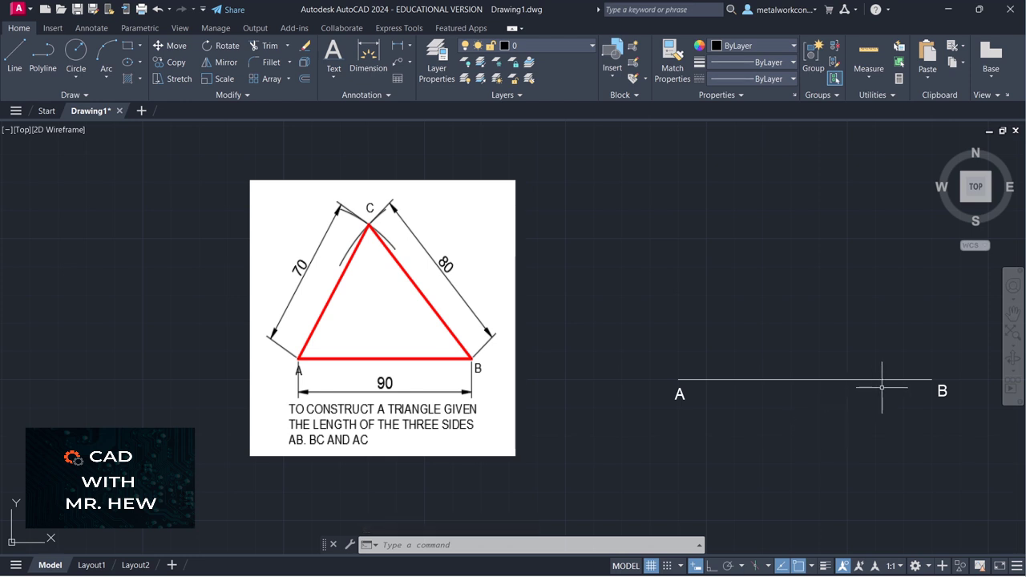
# - Draw a center-start-end arc of radius 80 centred on B, sweeping above the line where C belongs
pyautogui.click(1013, 314)
pyautogui.moveTo(986, 324); pyautogui.dragTo(984, 341)
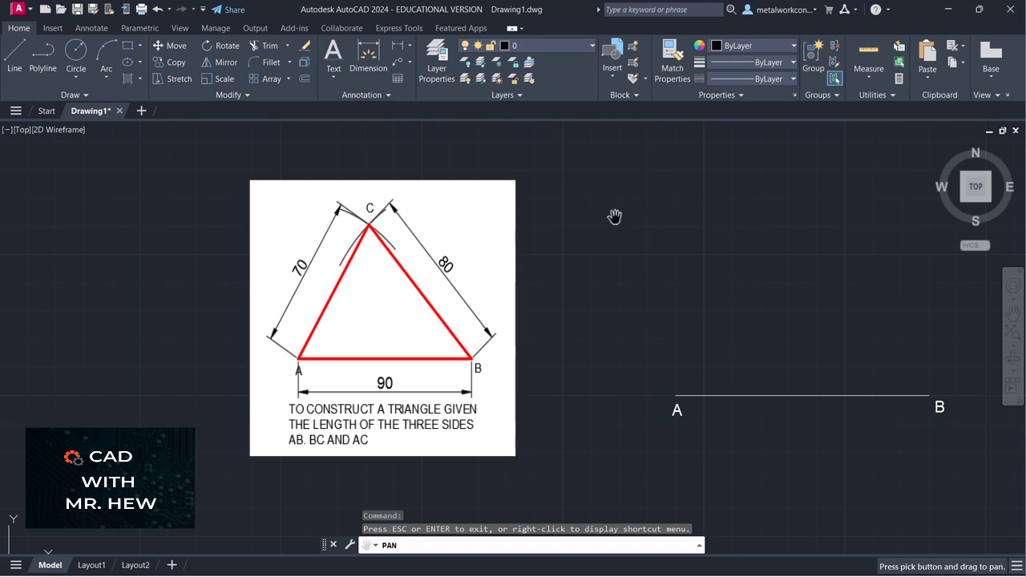
pyautogui.press('Escape')
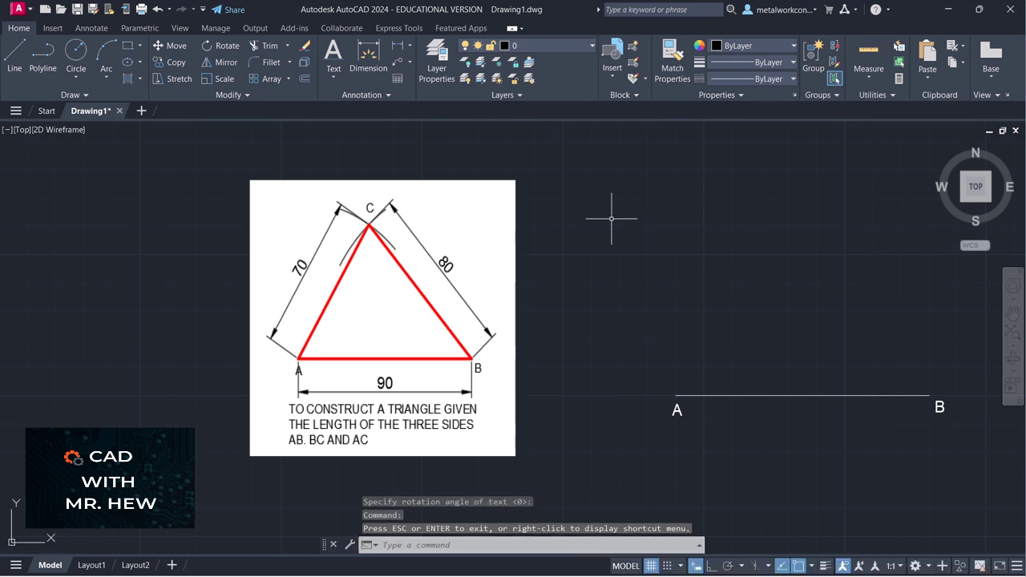
pyautogui.click(106, 72)
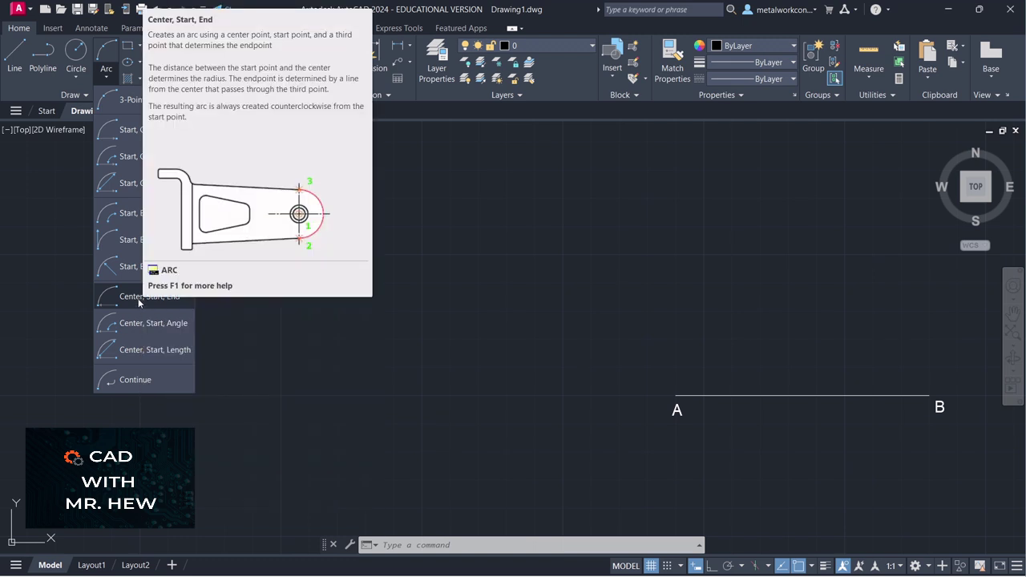
pyautogui.click(138, 298)
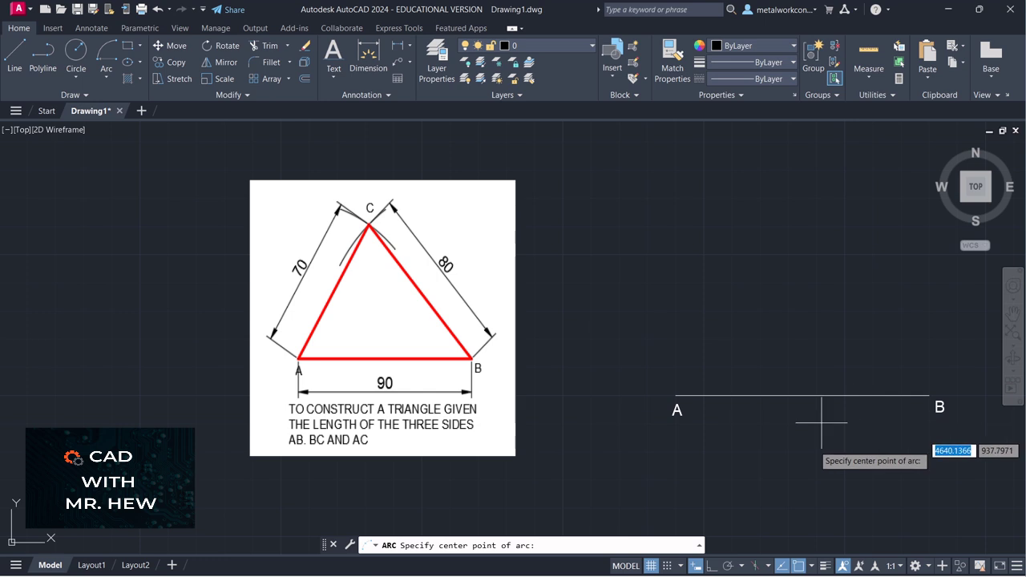
pyautogui.click(930, 396)
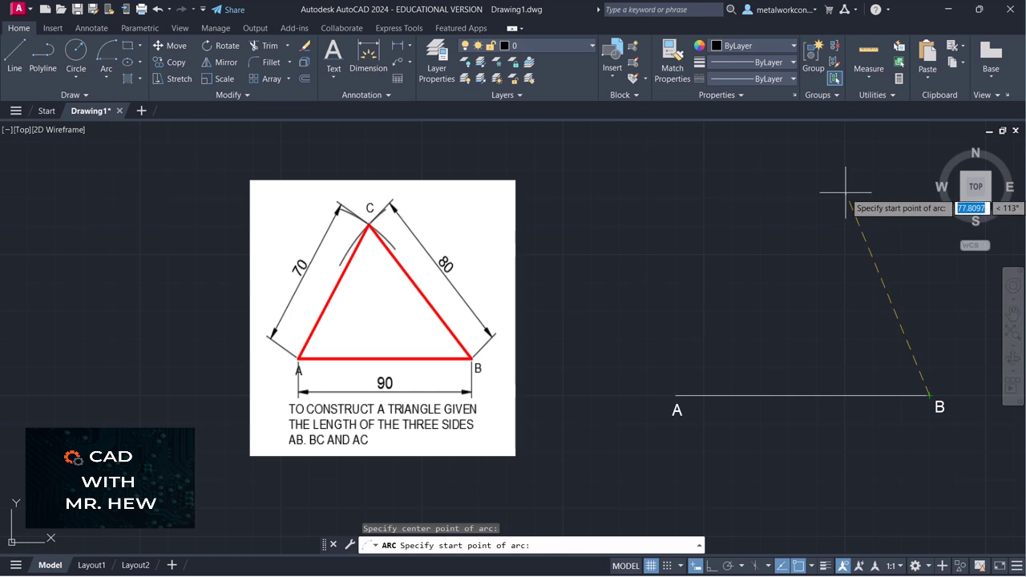
pyautogui.write('80')
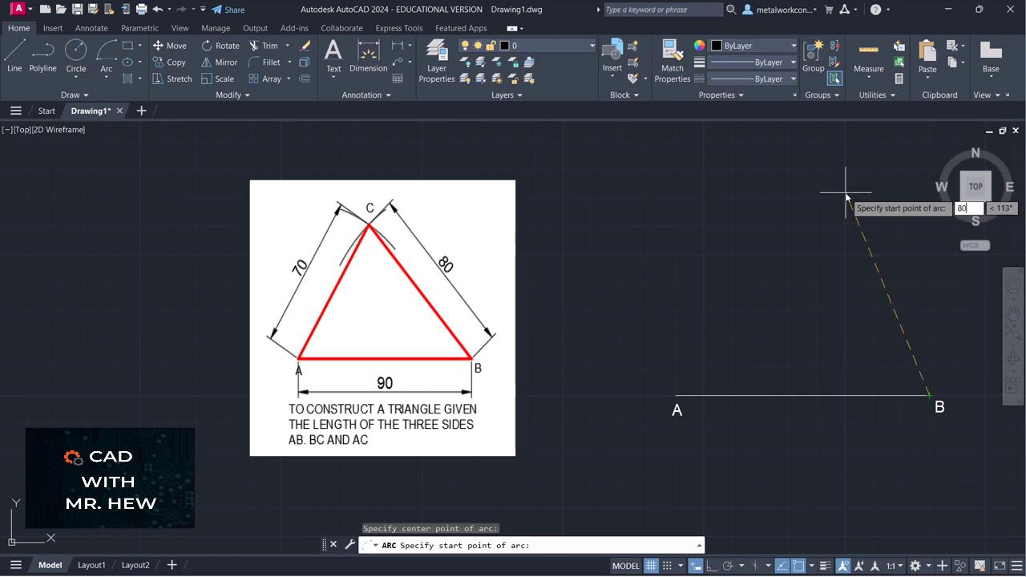
pyautogui.press('Return')
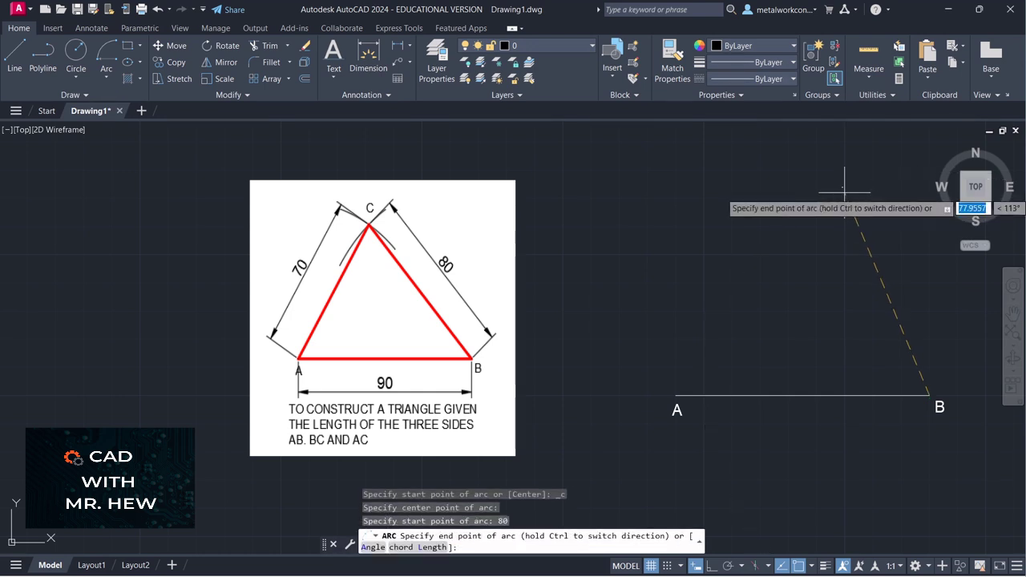
pyautogui.click(742, 282)
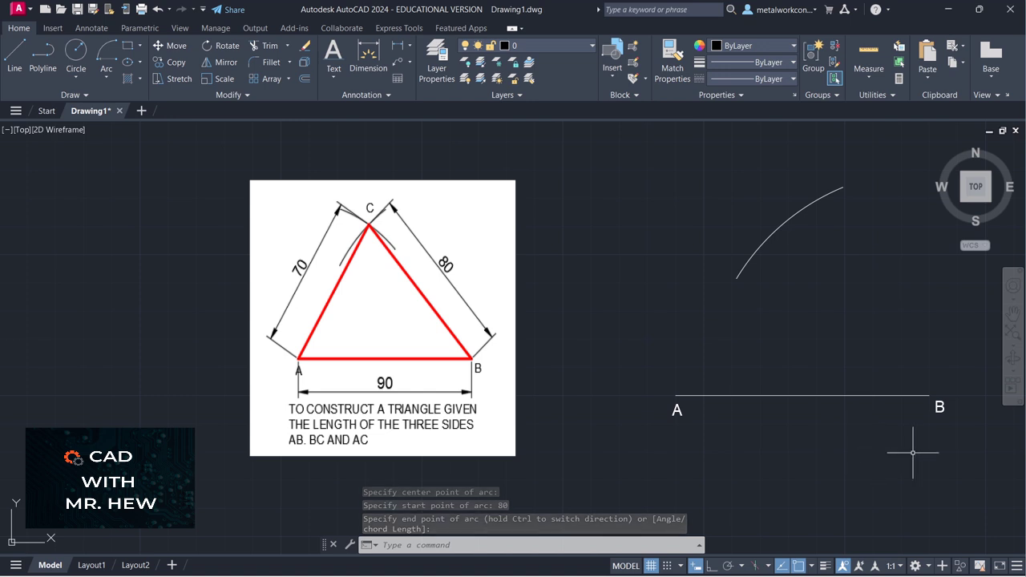
# - Draw a center-start-end arc of radius 70 centred on A so that it crosses the arc from B
pyautogui.click(1012, 314)
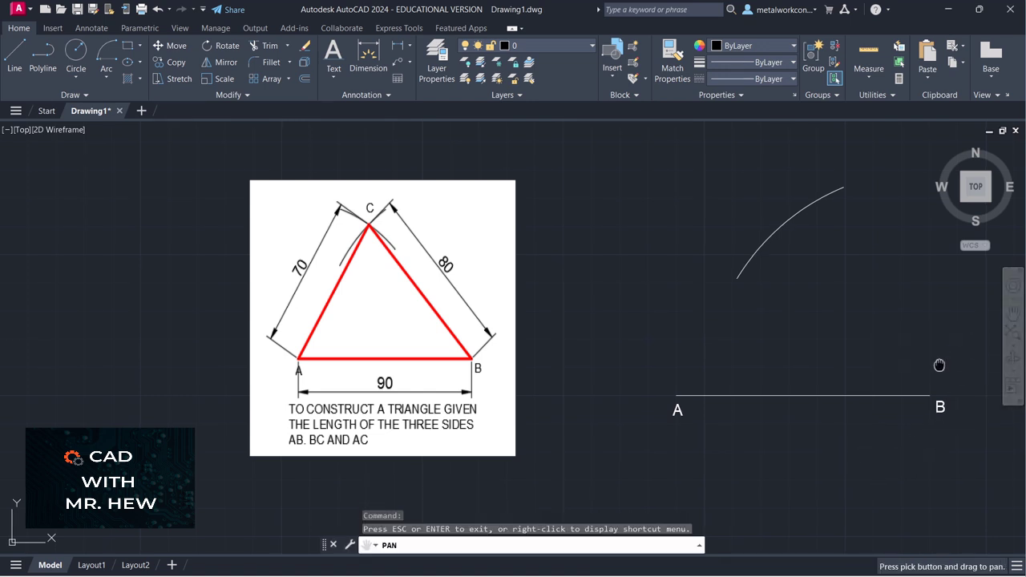
pyautogui.moveTo(820, 353); pyautogui.dragTo(850, 365)
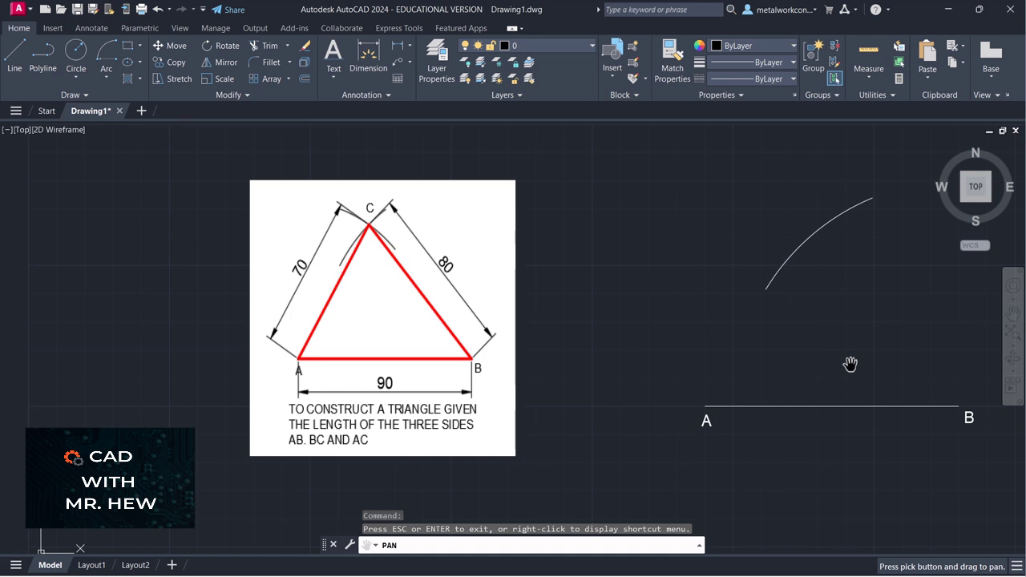
pyautogui.press('Escape')
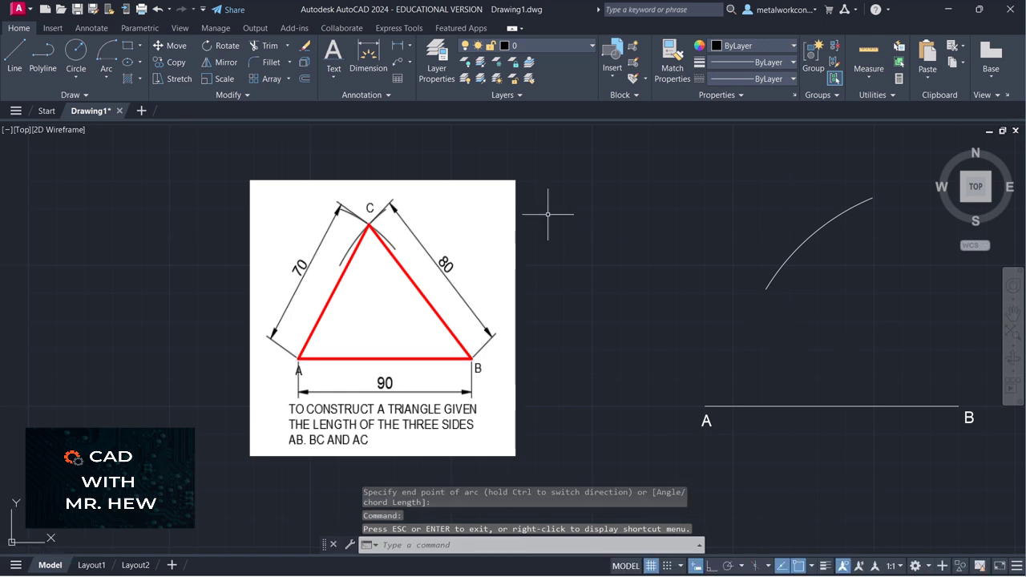
pyautogui.click(109, 79)
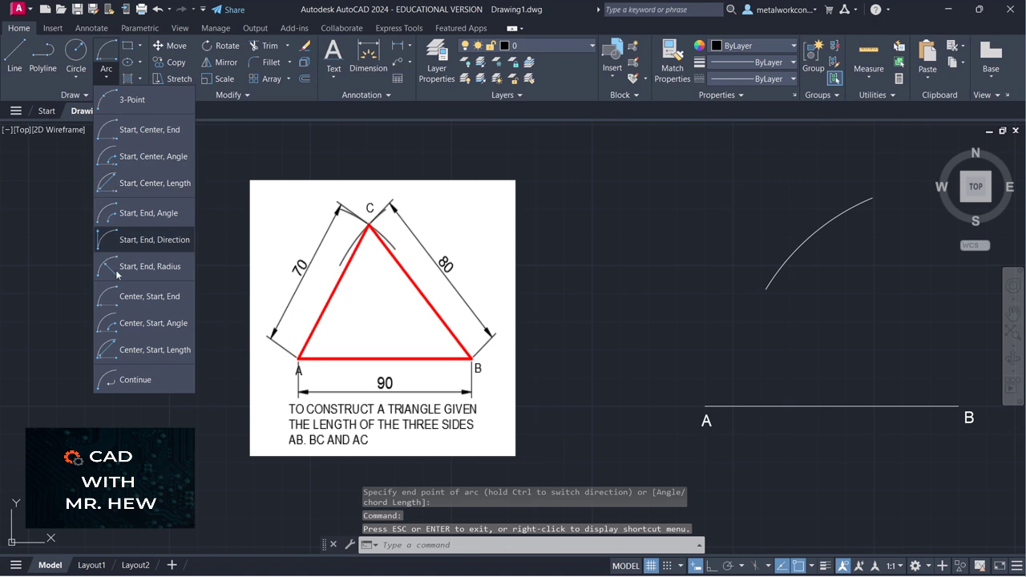
pyautogui.click(125, 297)
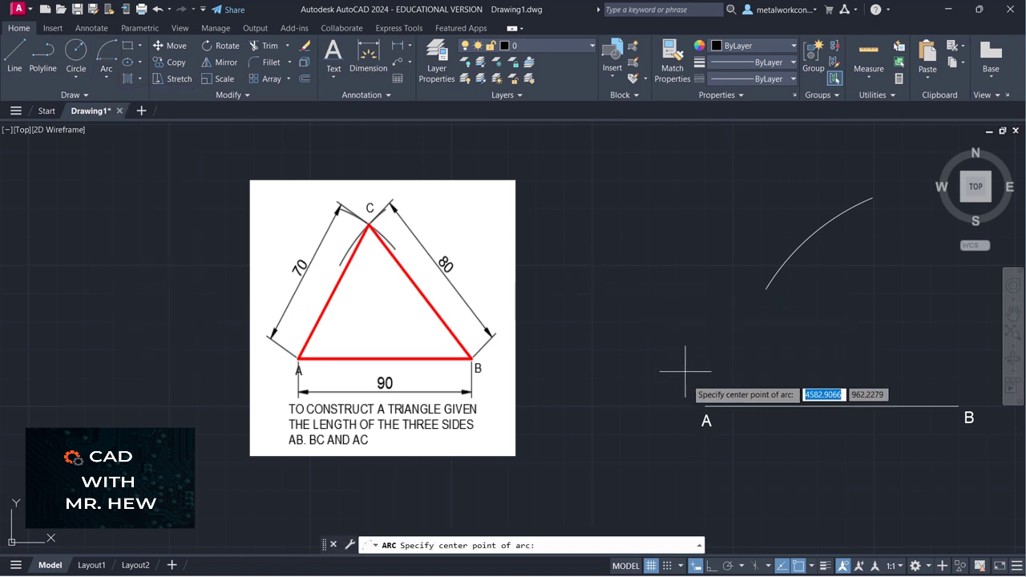
pyautogui.click(706, 406)
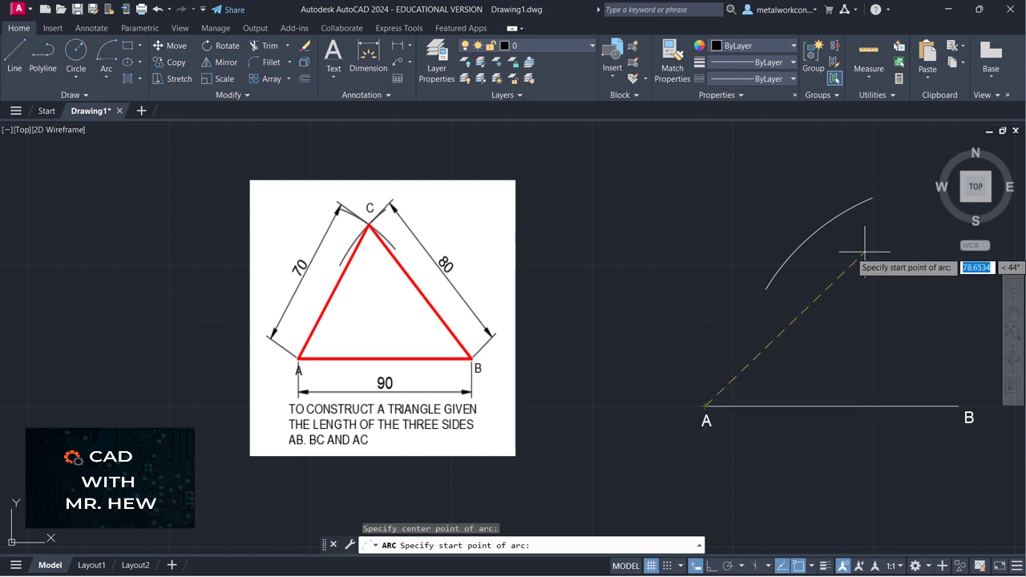
pyautogui.write('70')
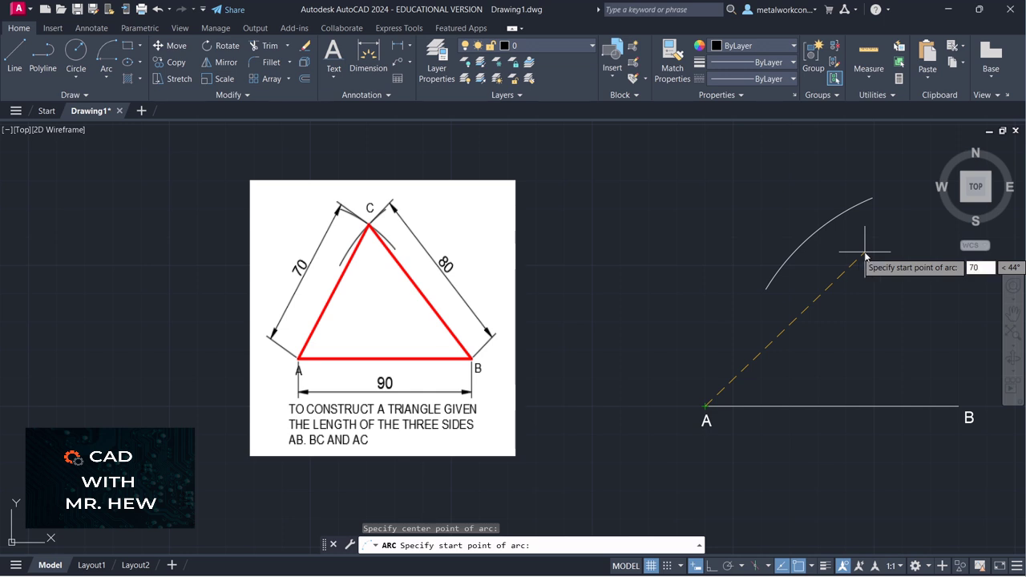
pyautogui.press('Return')
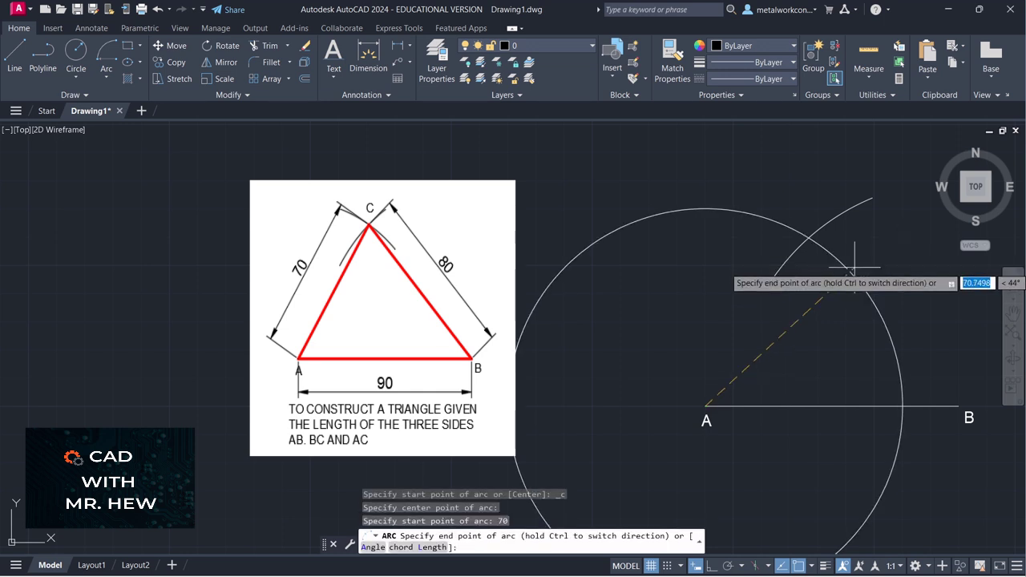
pyautogui.click(788, 227)
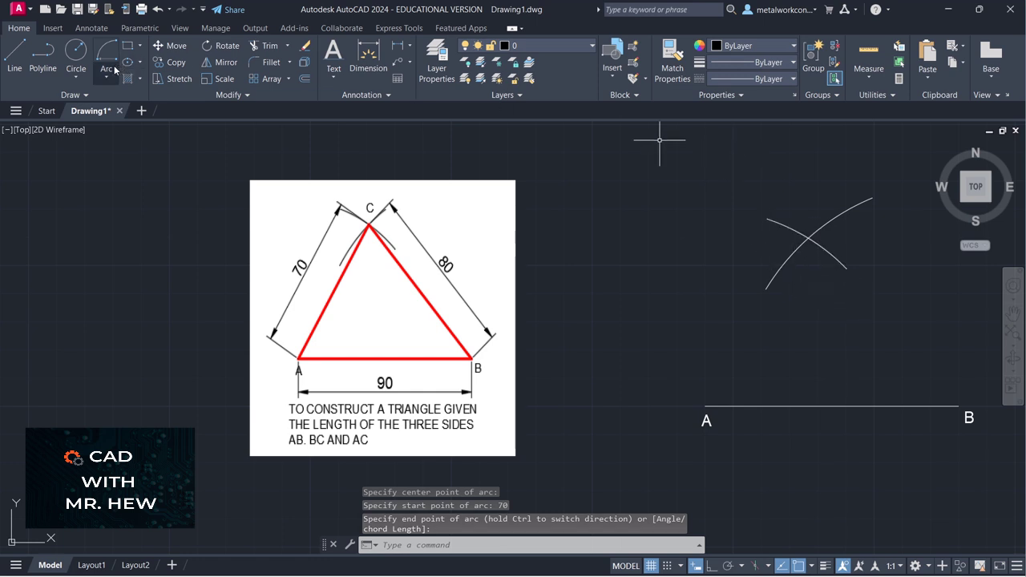
# - With object snap turned off, label the arcs' intersection C just above it in single-line text of height 4 and rotation 0
pyautogui.click(334, 77)
pyautogui.click(343, 134)
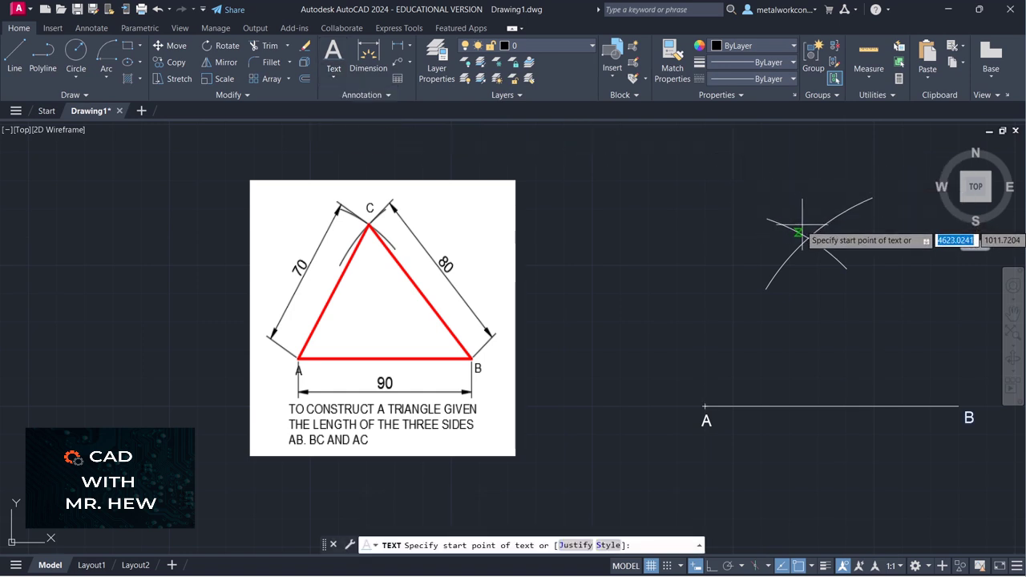
pyautogui.click(800, 569)
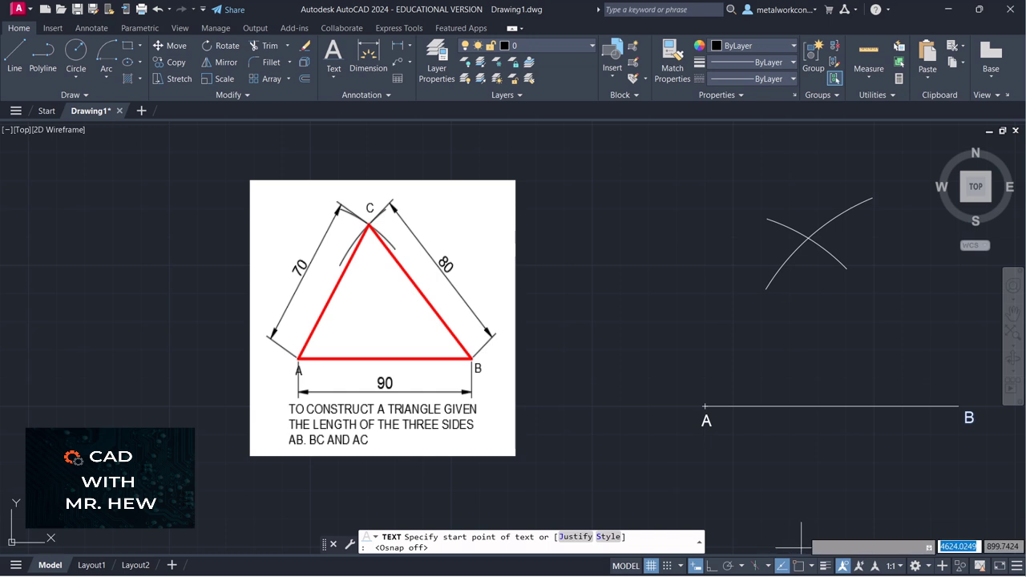
pyautogui.click(805, 225)
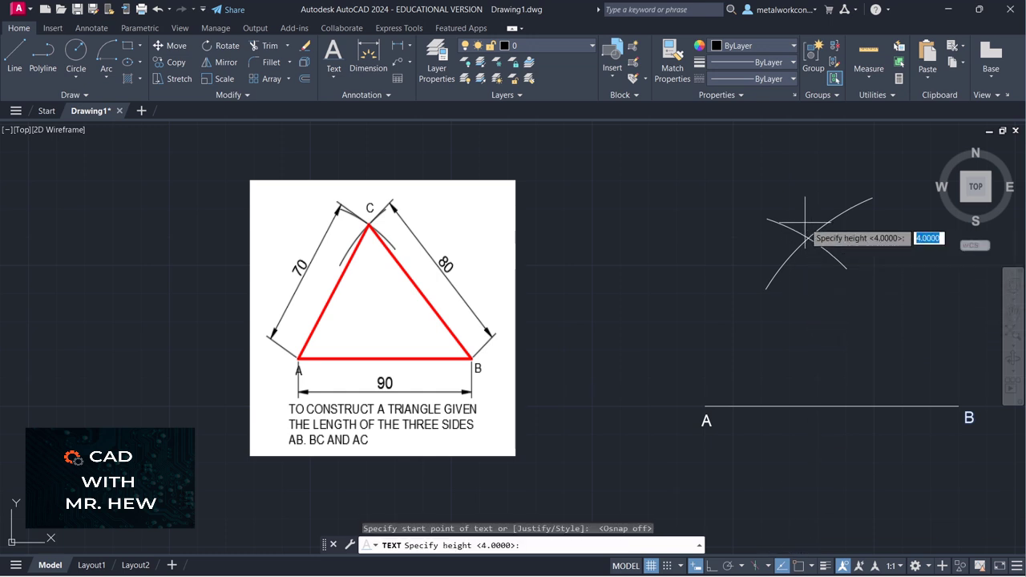
pyautogui.press('Return')
pyautogui.press('Return')
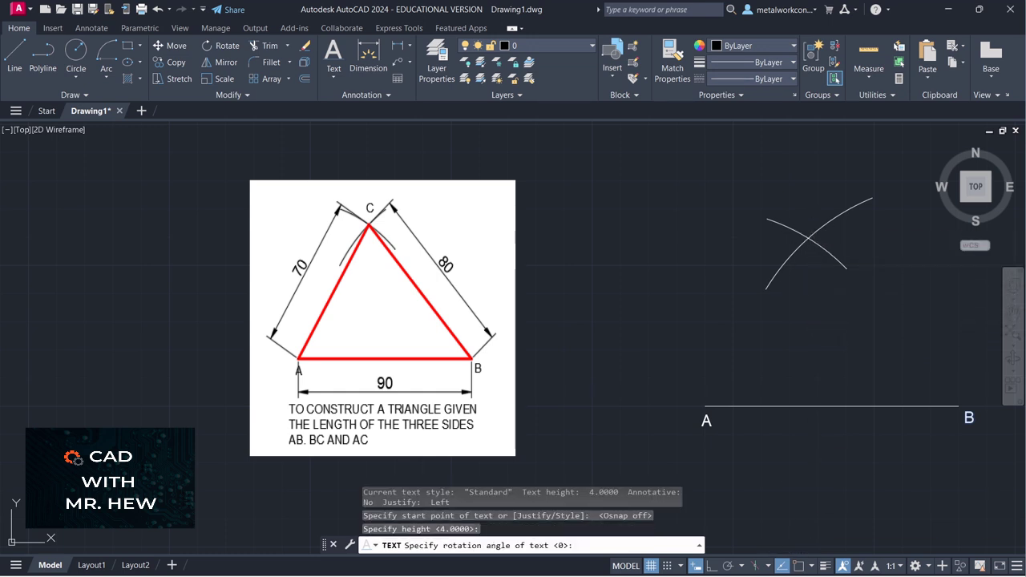
pyautogui.write('C')
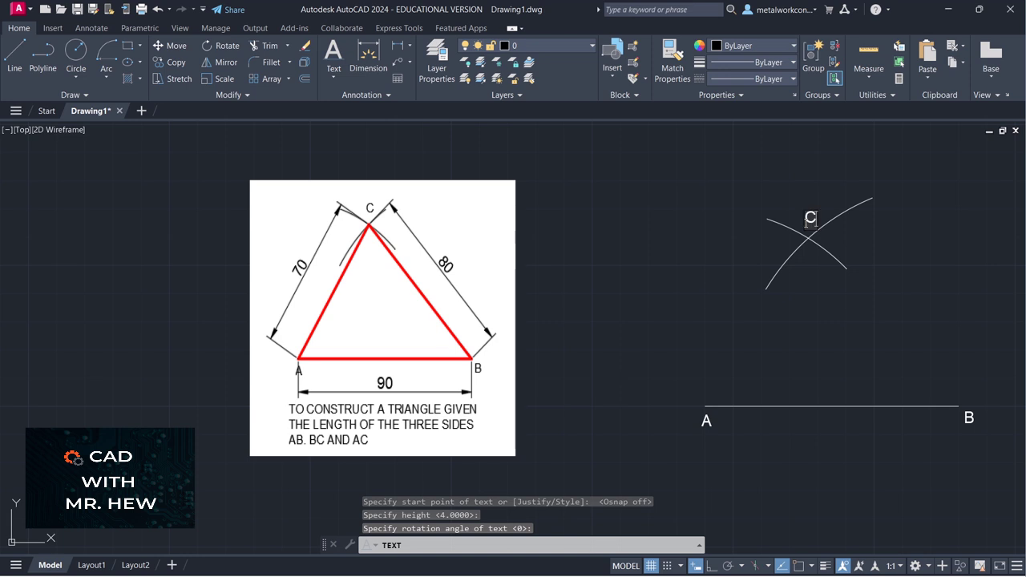
pyautogui.press('Return')
pyautogui.press('Return')
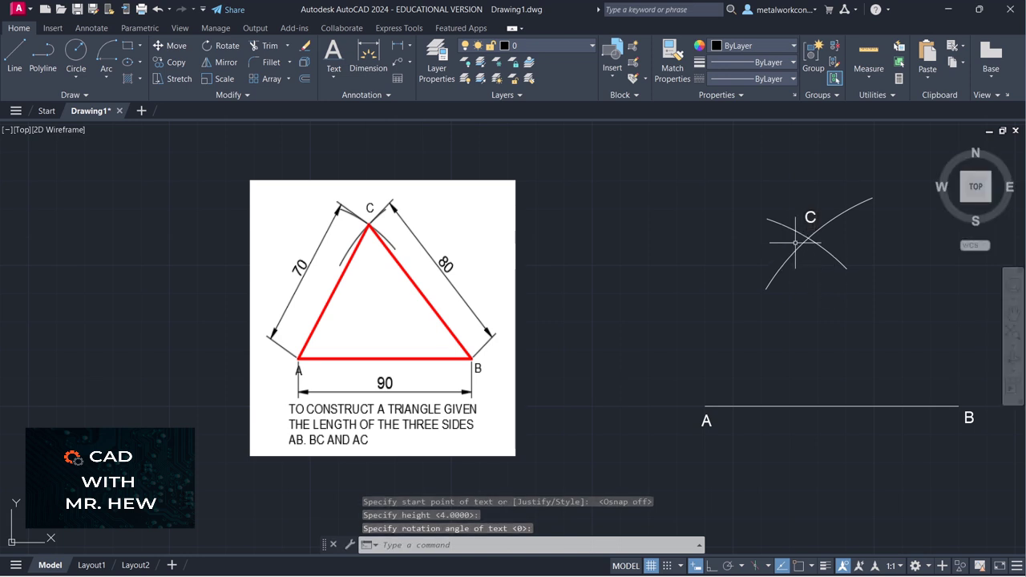
# - With object snap turned on, draw connected lines from A to the arcs' intersection C and on to B
pyautogui.click(14, 53)
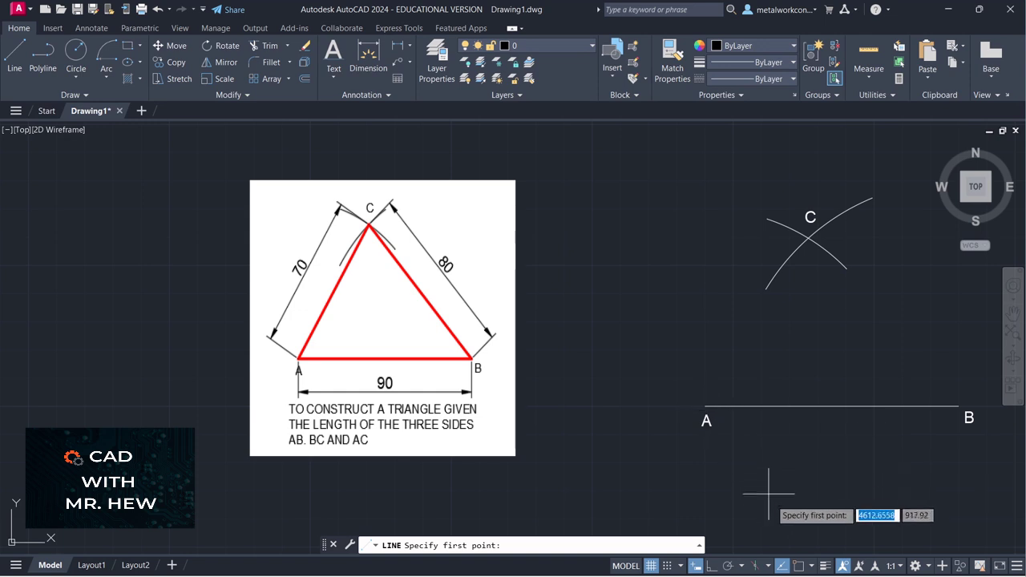
pyautogui.click(798, 567)
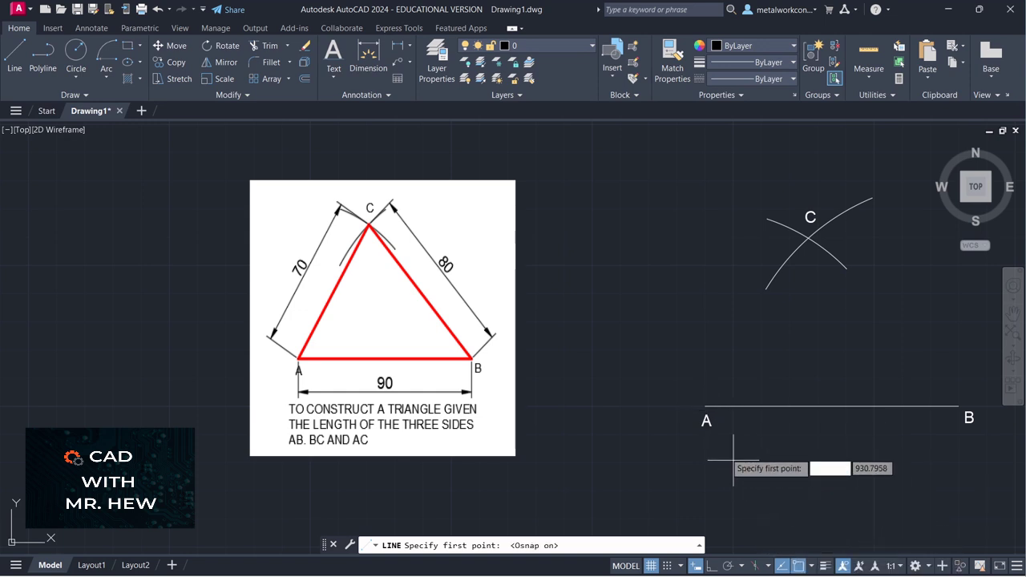
pyautogui.click(705, 406)
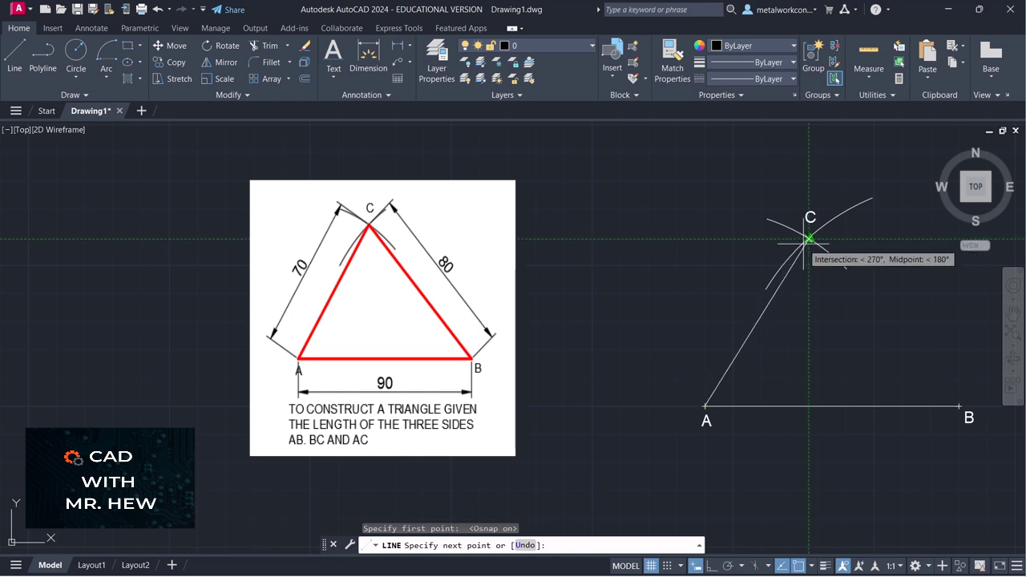
pyautogui.scroll(5, 810, 237)
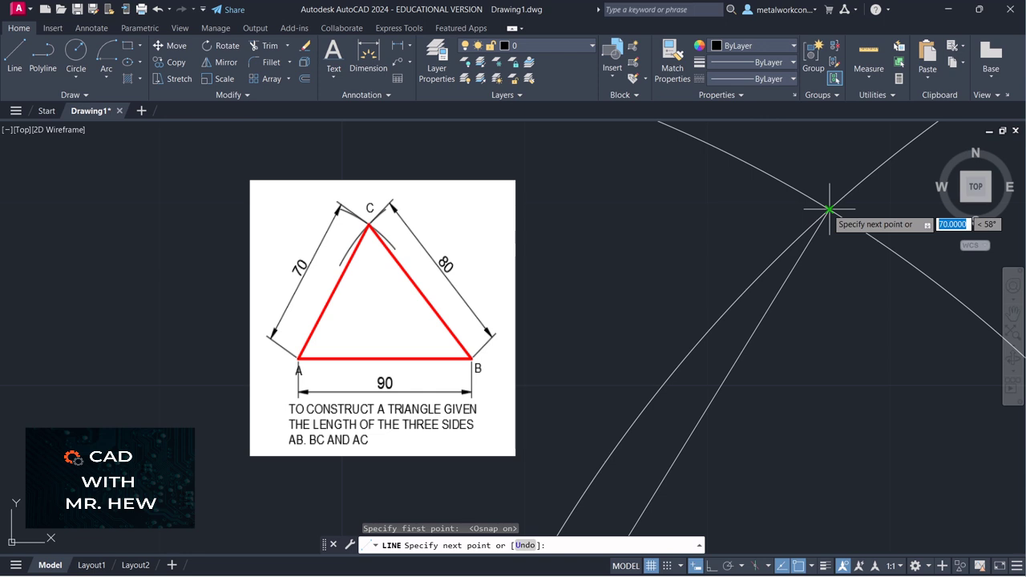
pyautogui.click(830, 209)
pyautogui.scroll(-3, 826, 210)
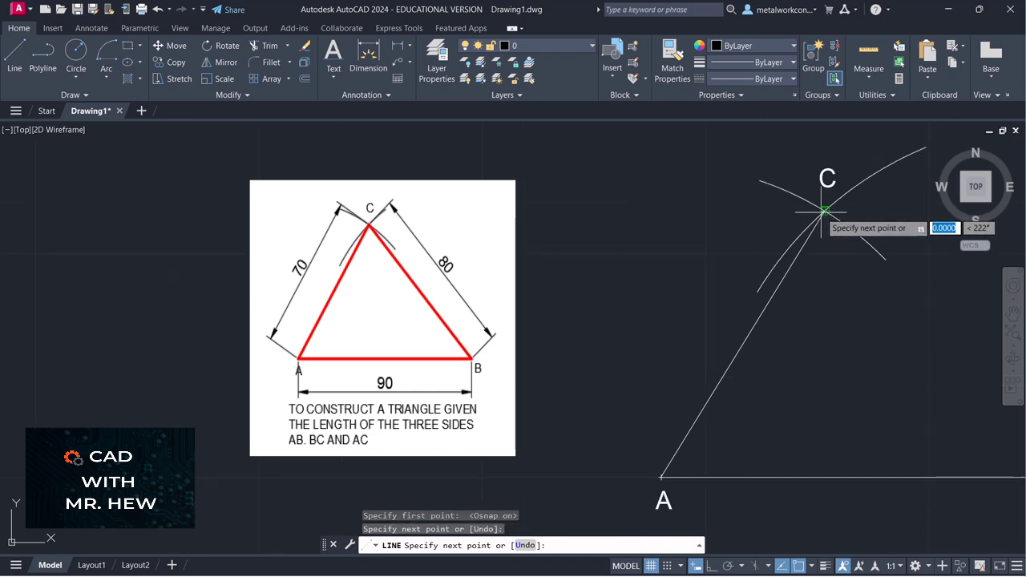
pyautogui.scroll(-2, 826, 211)
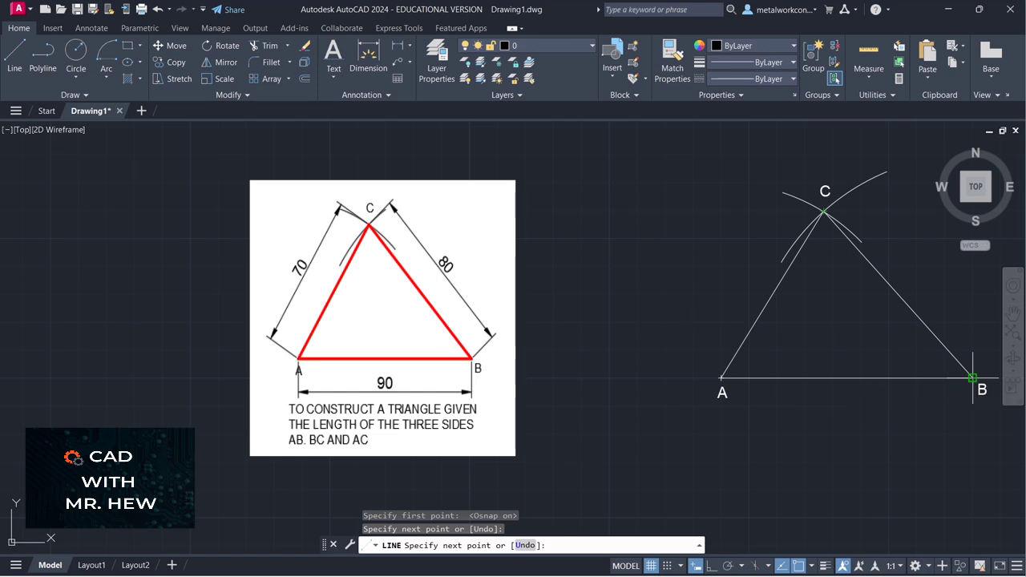
pyautogui.click(973, 377)
pyautogui.press('Return')
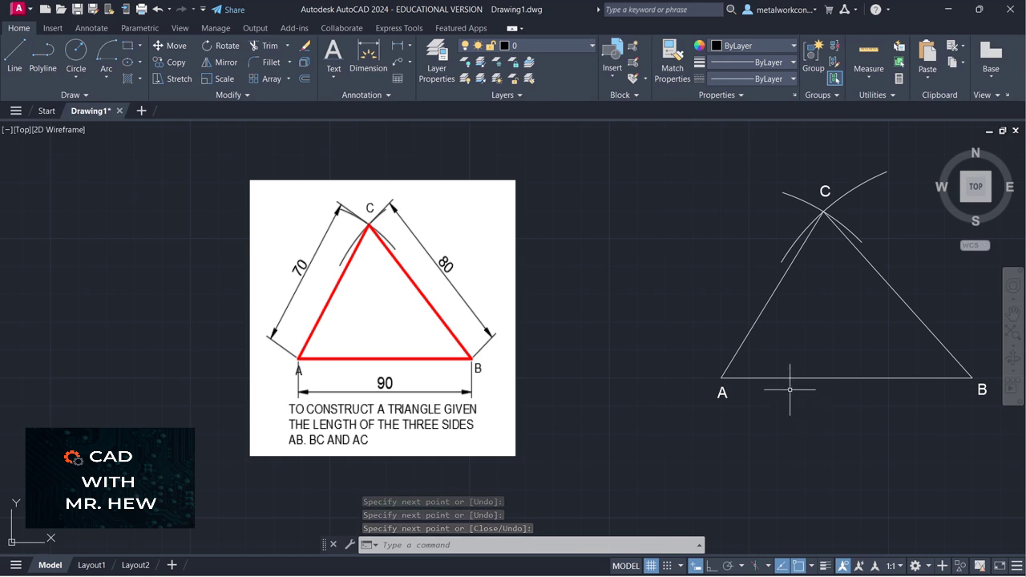
# - Place a multiline text box below the triangle and enter "TO CONSTRUCT A TRIANGLE GIVEN" as its first line
pyautogui.click(334, 73)
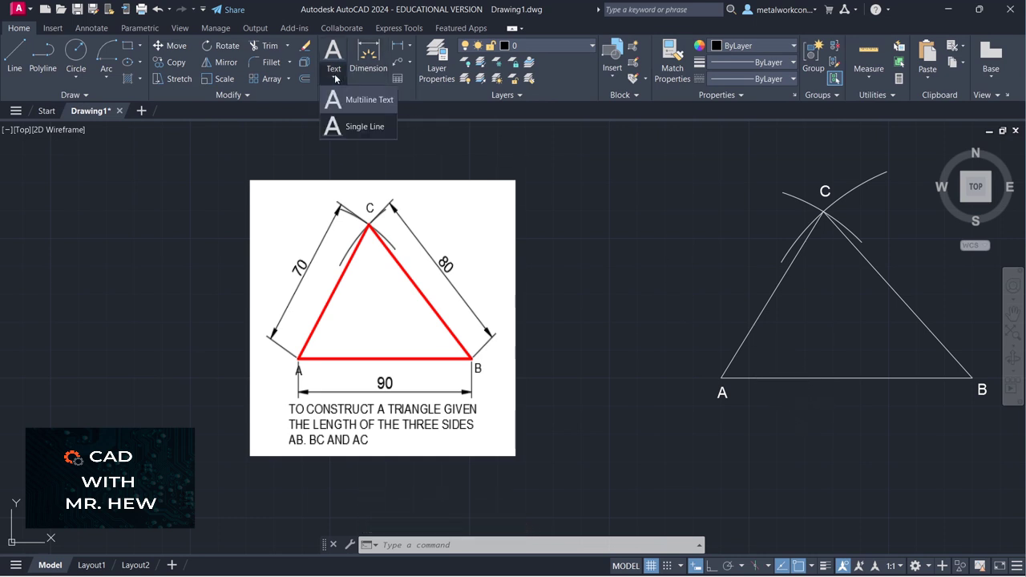
pyautogui.click(346, 99)
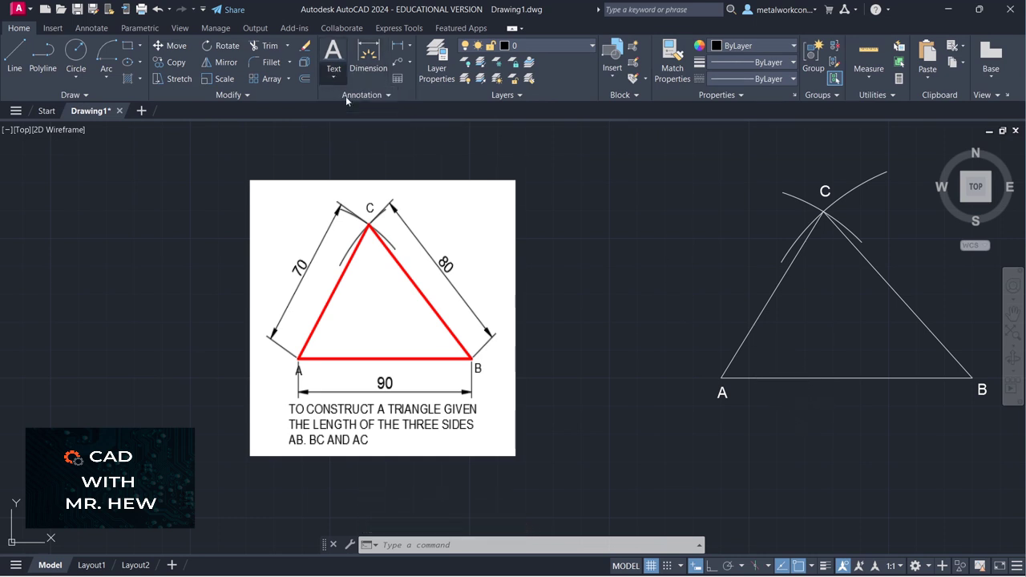
pyautogui.click(702, 415)
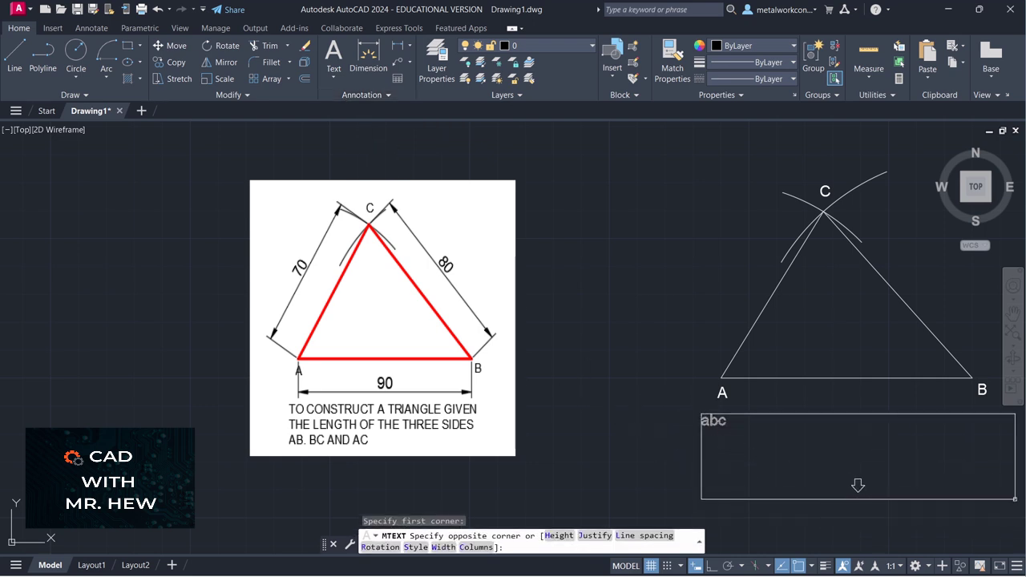
pyautogui.click(1016, 504)
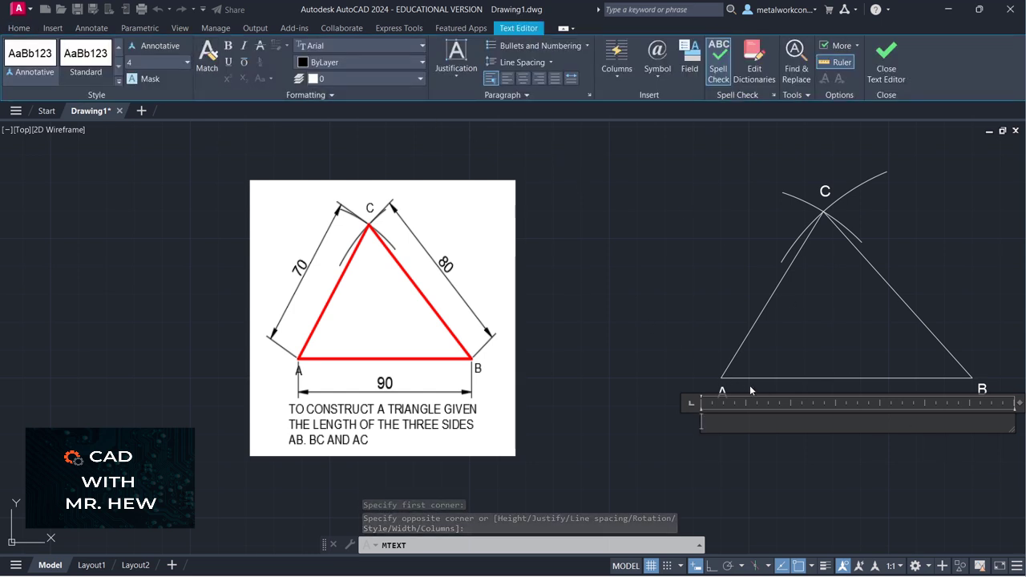
pyautogui.write('Y')
pyautogui.press('BackSpace')
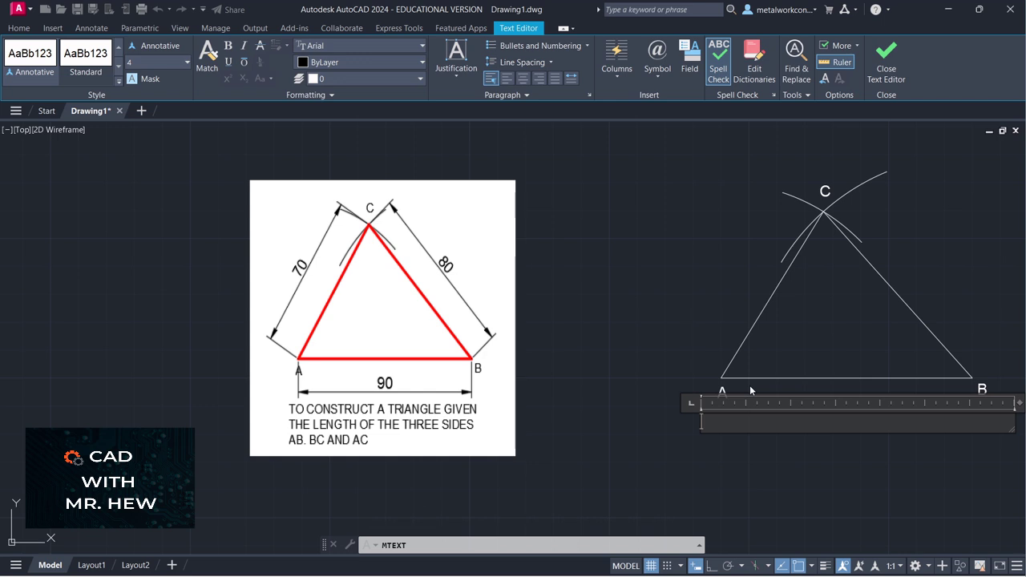
pyautogui.write('TO CONSTRUCT A')
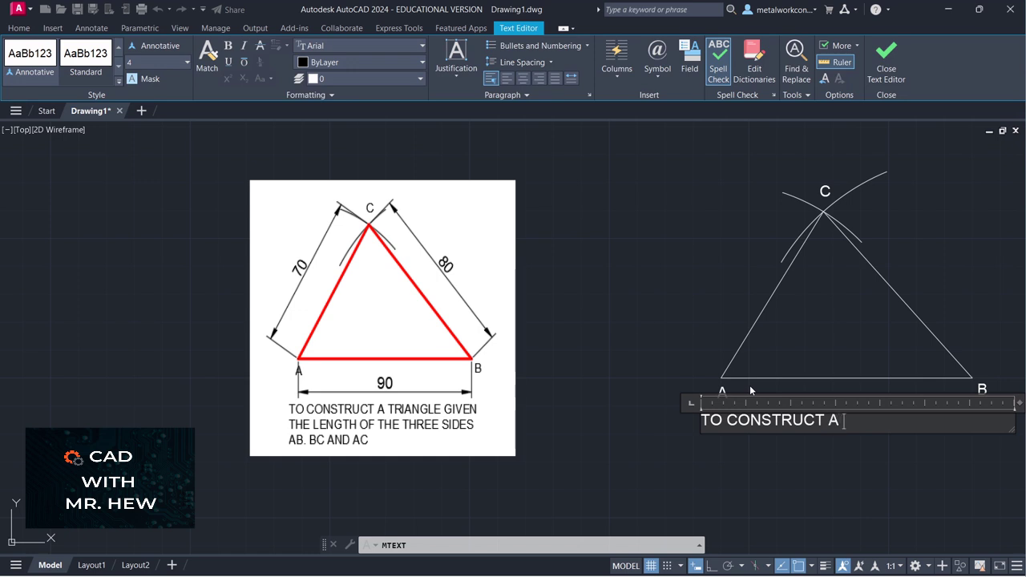
pyautogui.write(' TRIANGL')
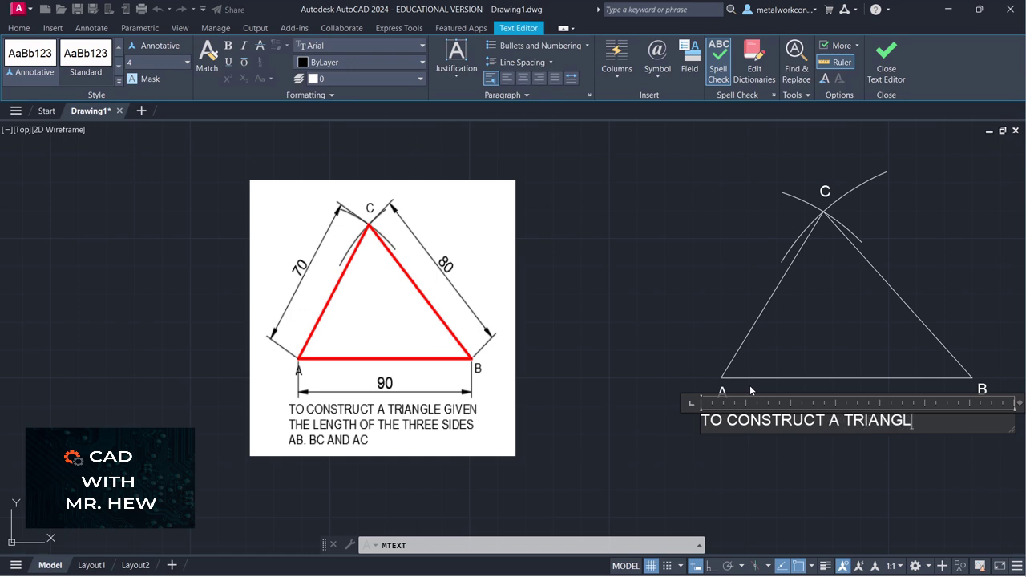
pyautogui.write('E GIVEN')
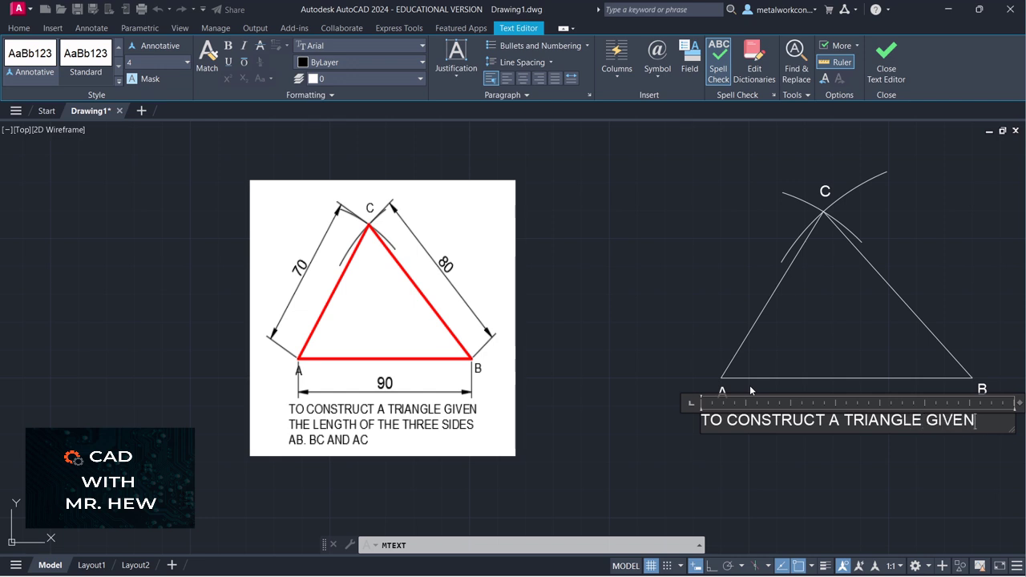
pyautogui.press('Return')
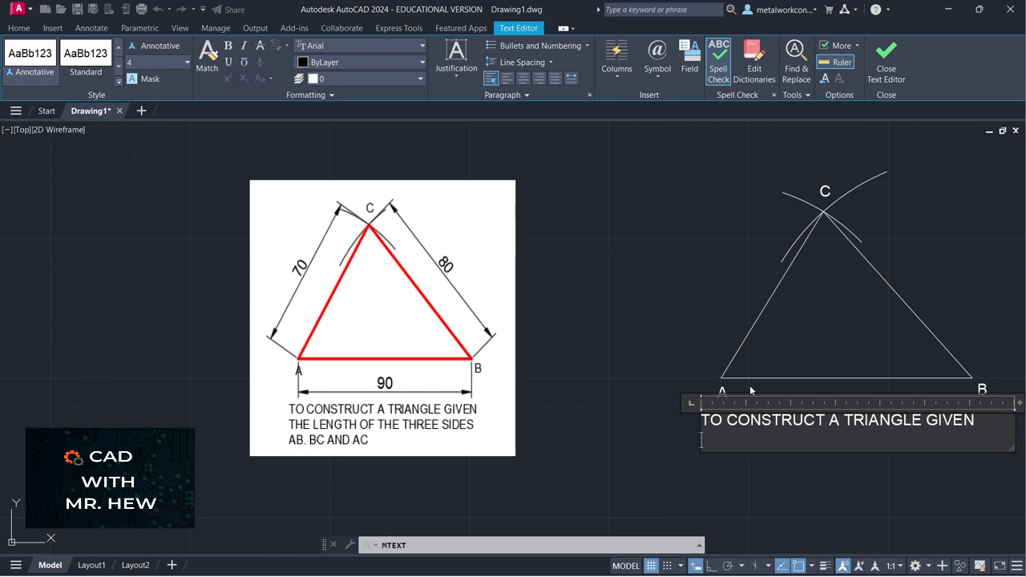
# - Complete the caption with the lines "THE LENGTH OF THE THREE SIDES" and "AB. BC AND AC"
pyautogui.write('THE LENGTH')
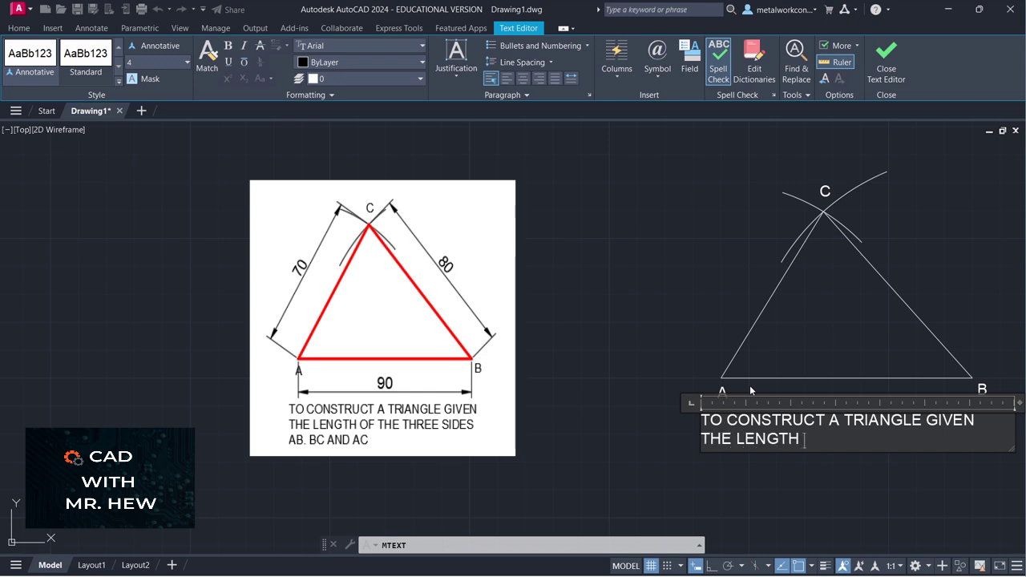
pyautogui.write(' OF THE THR')
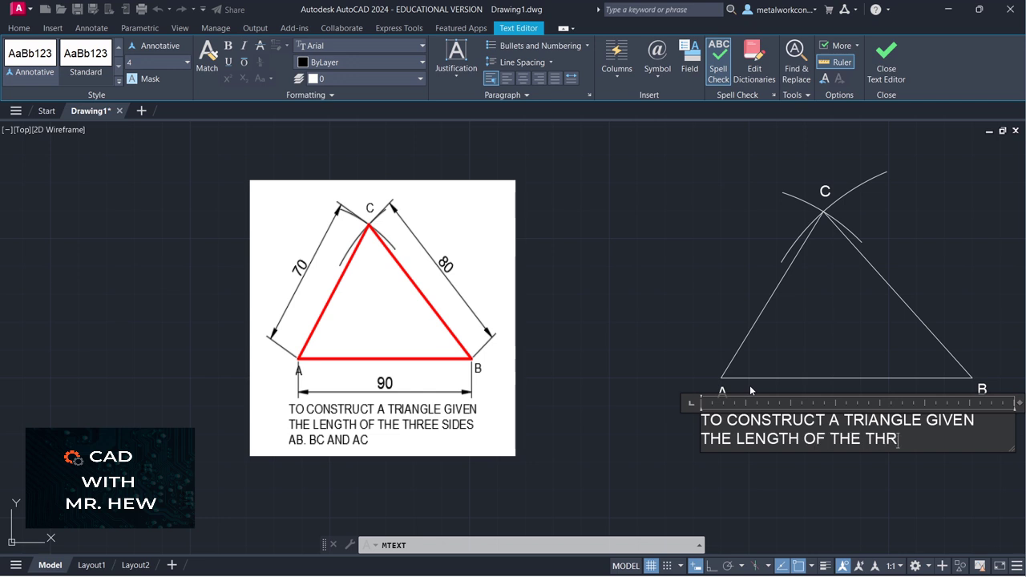
pyautogui.write('EEN')
pyautogui.press('BackSpace')
pyautogui.write('M')
pyautogui.press('BackSpace')
pyautogui.write('SIDES')
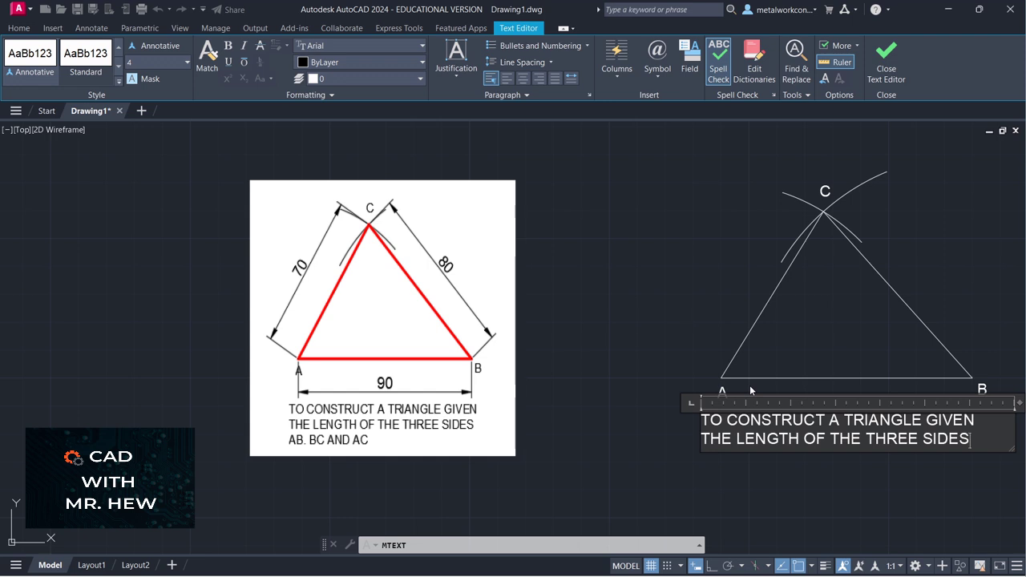
pyautogui.press('Return')
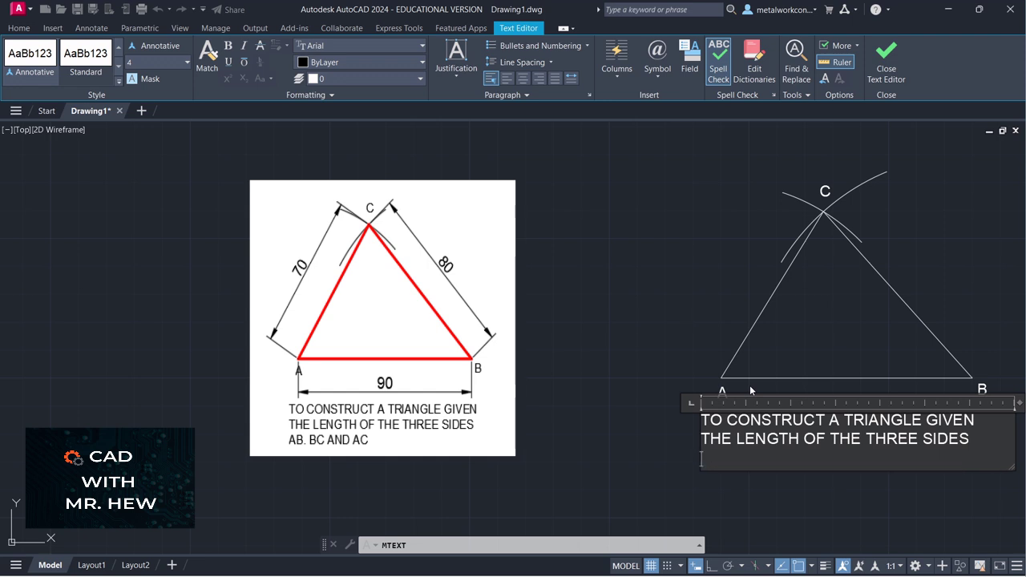
pyautogui.write('AB. BC AND')
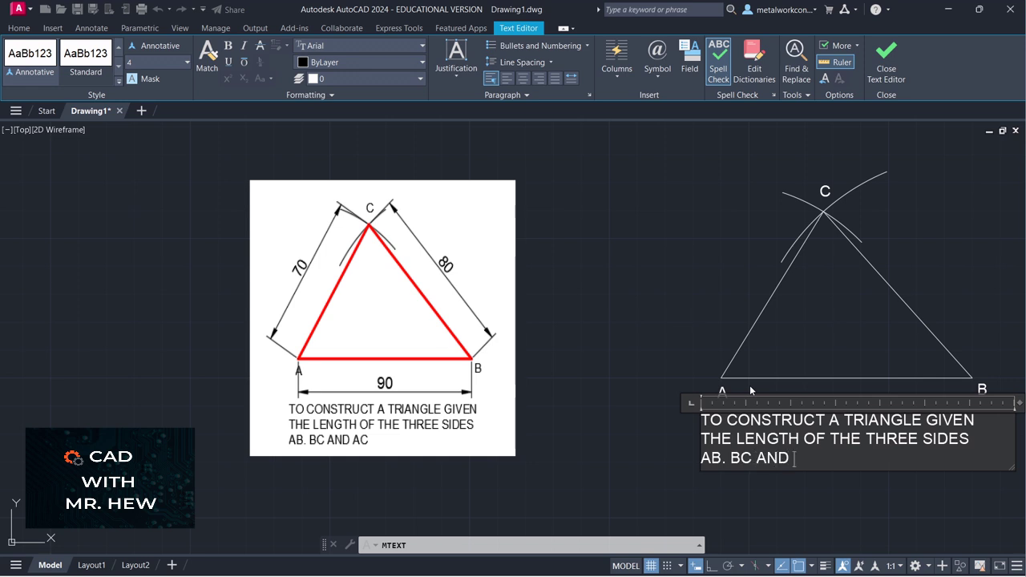
pyautogui.write(' AC')
pyautogui.click(839, 487)
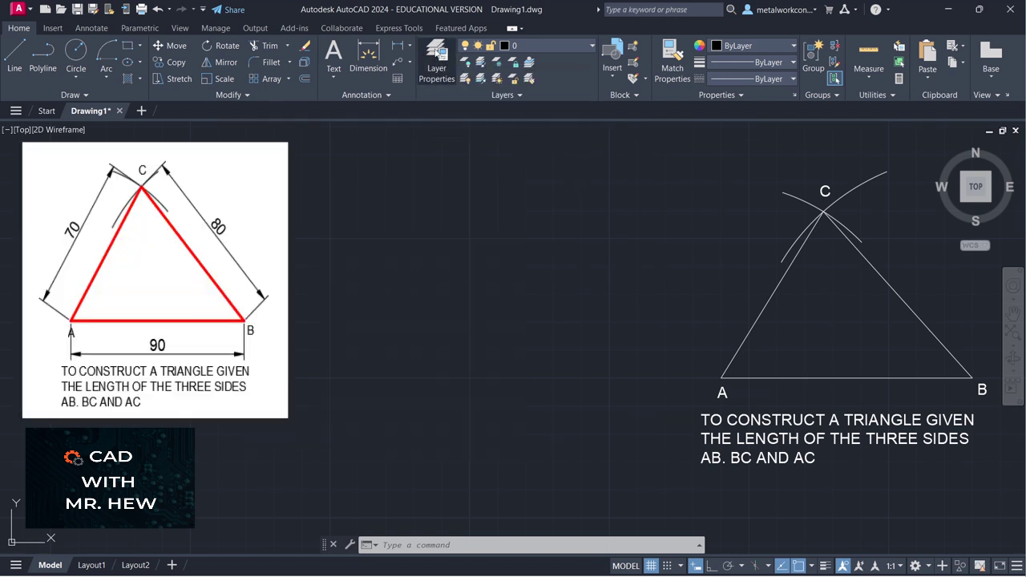
# - Create a layer named OUTLINE with a lineweight of 0.30 mm and close the layer manager
pyautogui.click(436, 53)
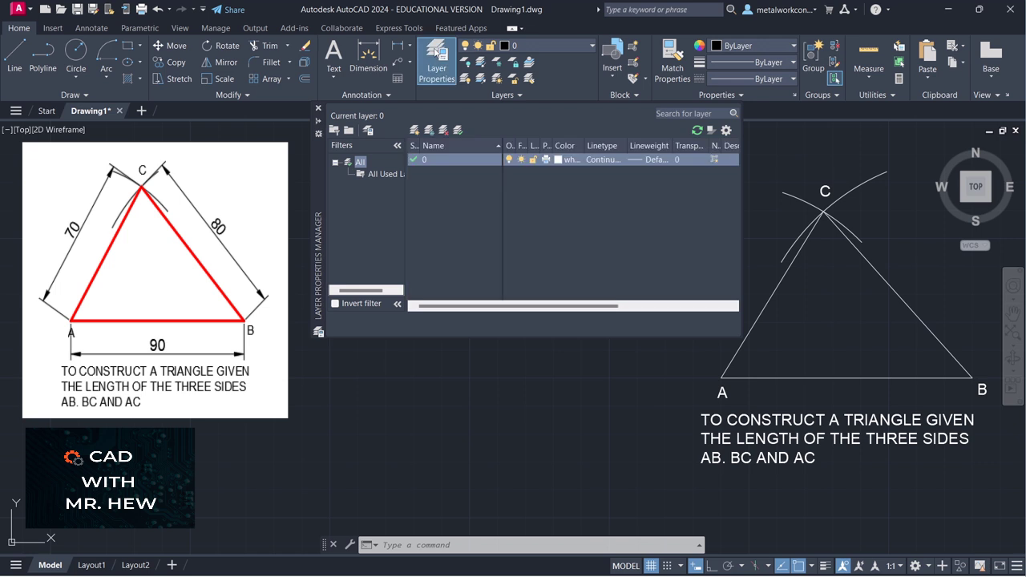
pyautogui.click(414, 130)
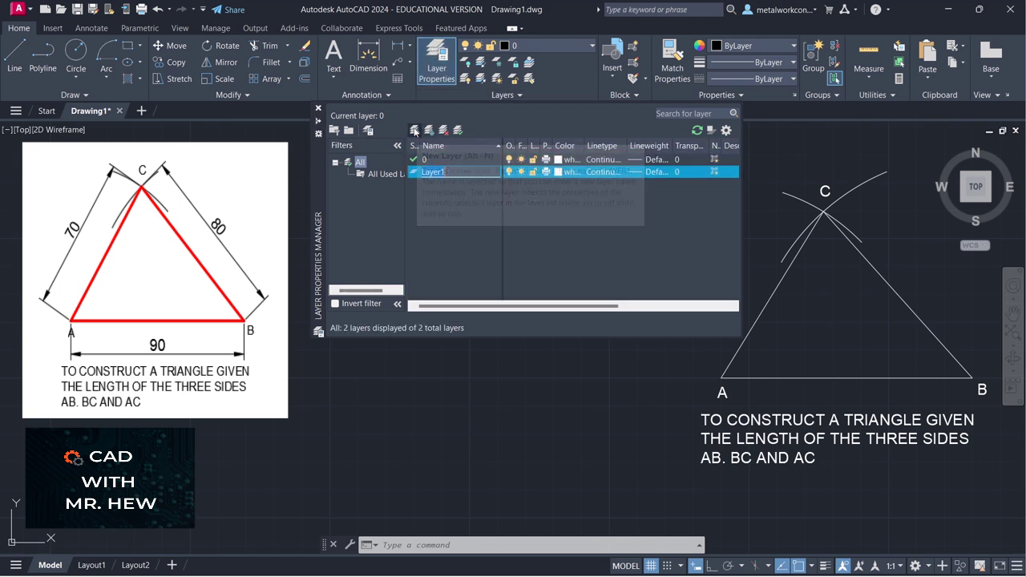
pyautogui.write('OUTLINE')
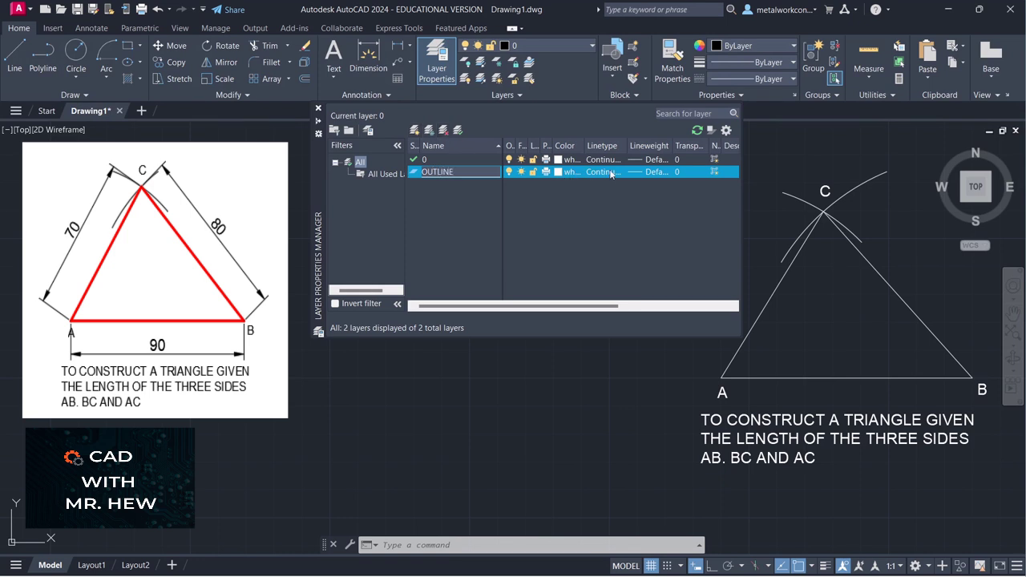
pyautogui.click(650, 171)
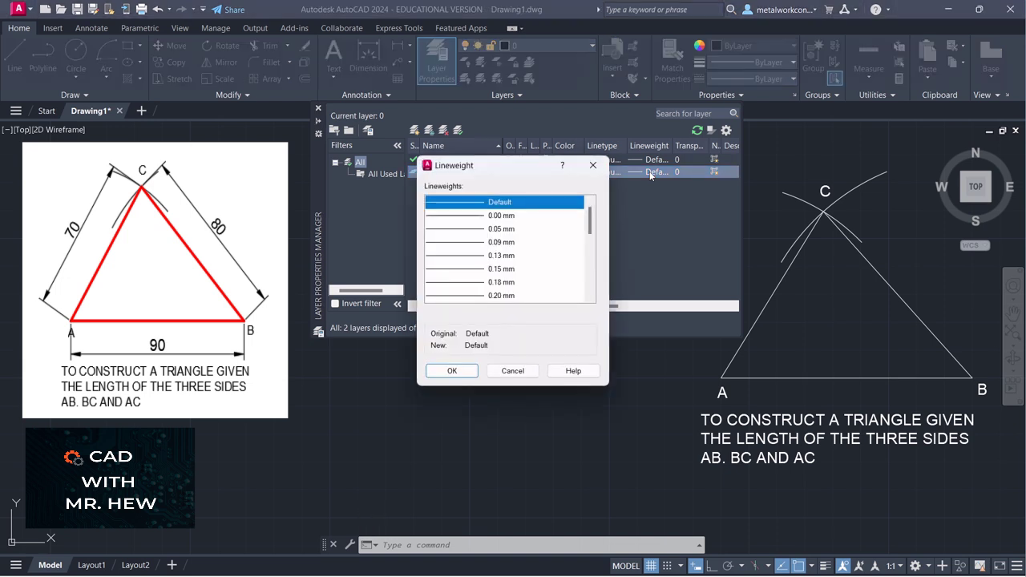
pyautogui.scroll(-3, 538, 235)
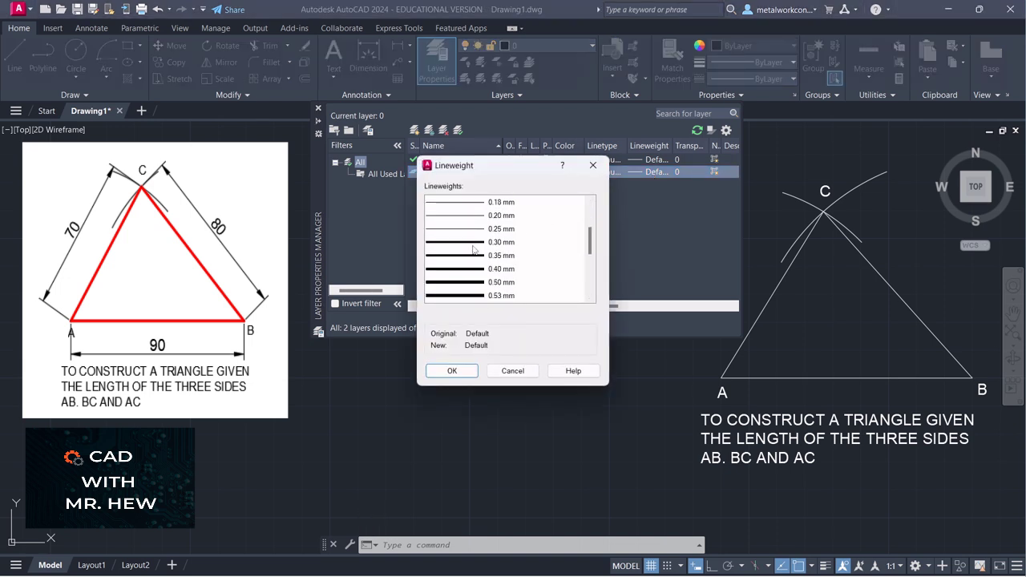
pyautogui.click(468, 243)
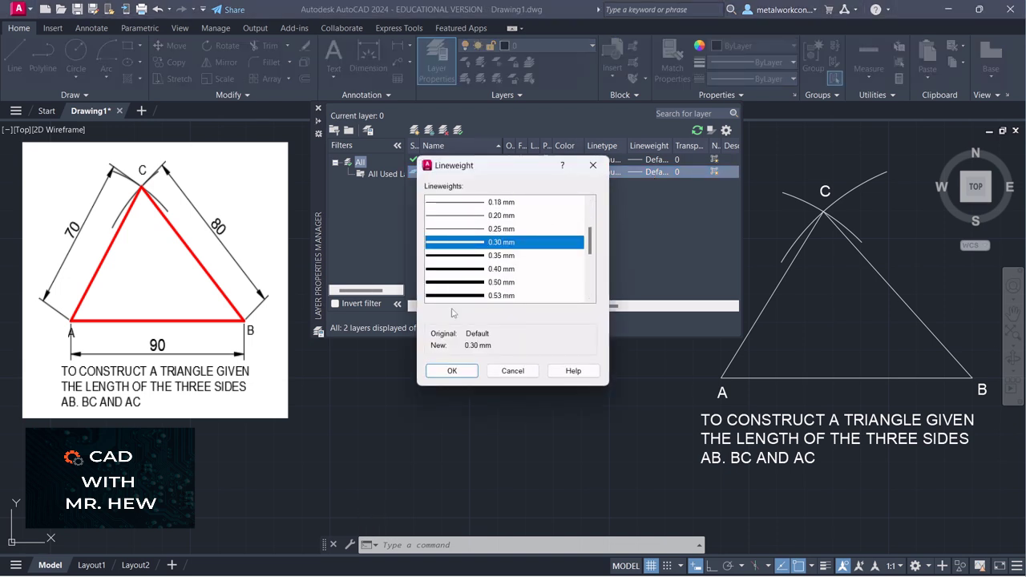
pyautogui.click(453, 371)
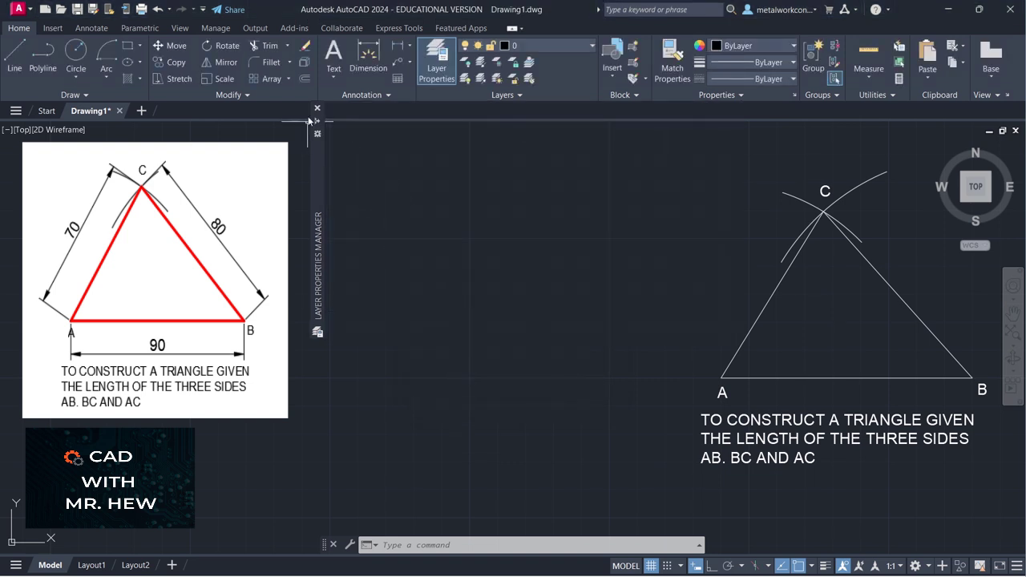
pyautogui.click(318, 109)
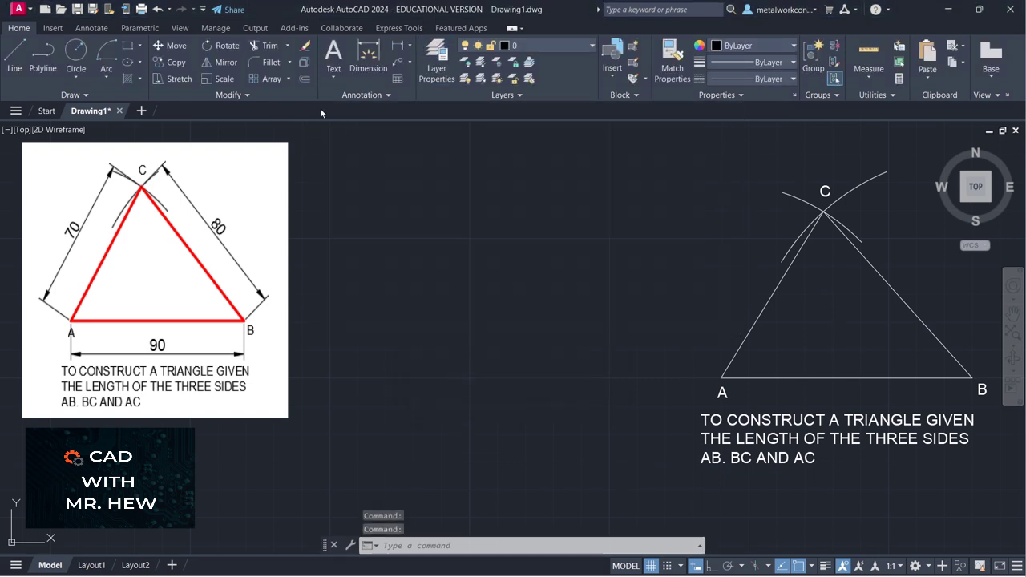
# - Move the triangle's three sides AB, BC and AC to the OUTLINE layer
pyautogui.click(847, 379)
pyautogui.click(910, 303)
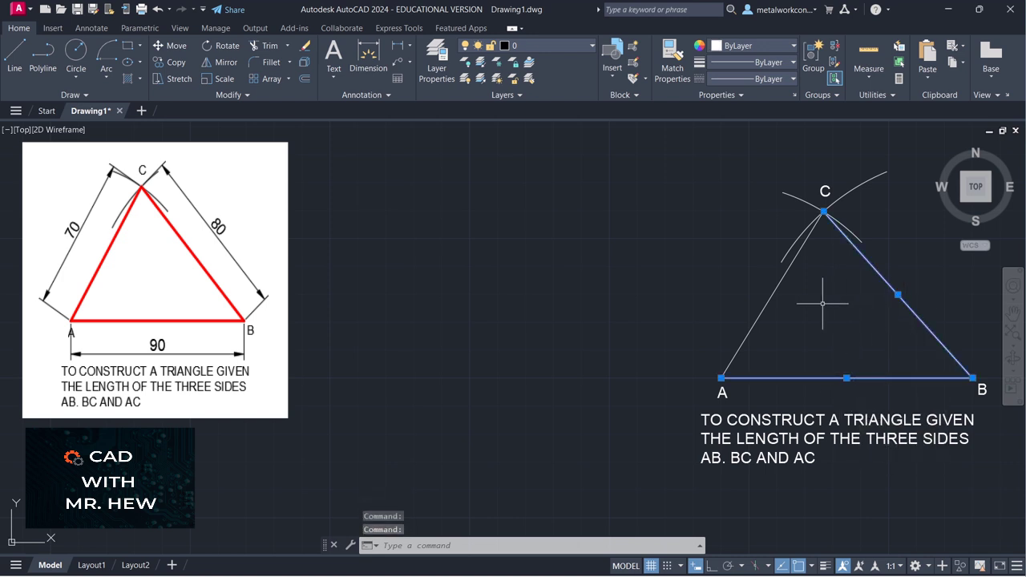
pyautogui.click(771, 299)
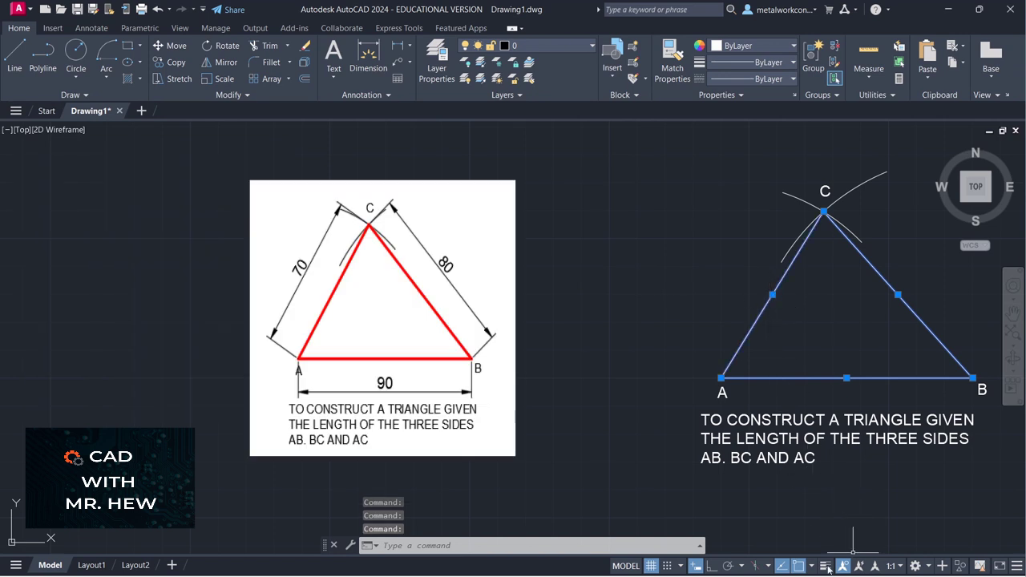
pyautogui.click(836, 520)
pyautogui.press('Escape')
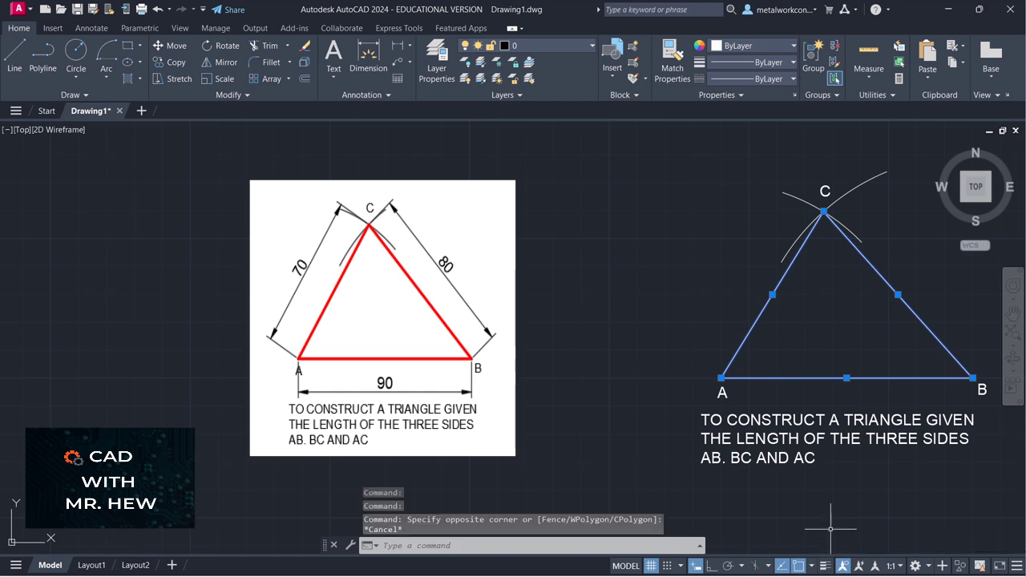
pyautogui.click(576, 44)
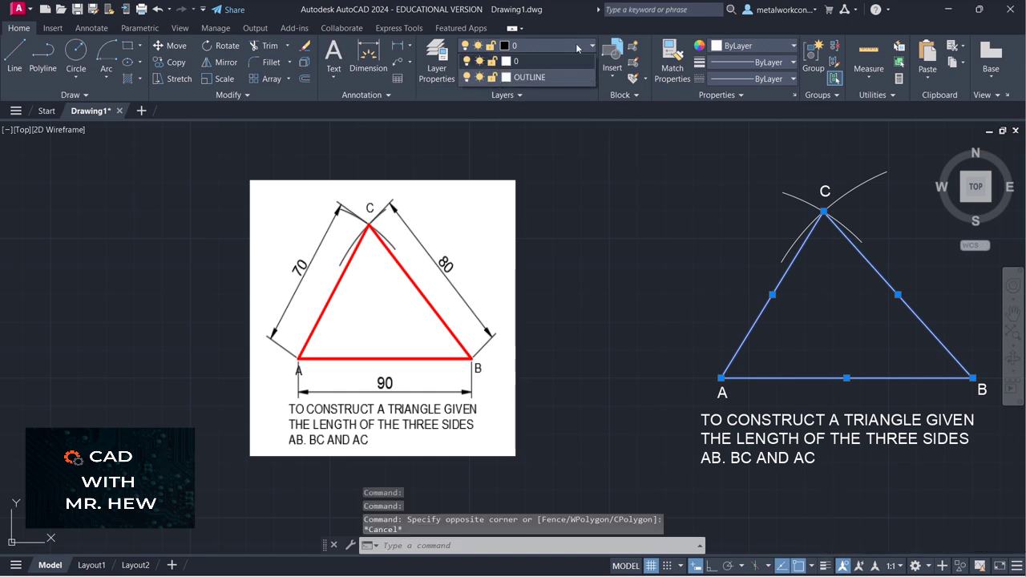
pyautogui.click(549, 79)
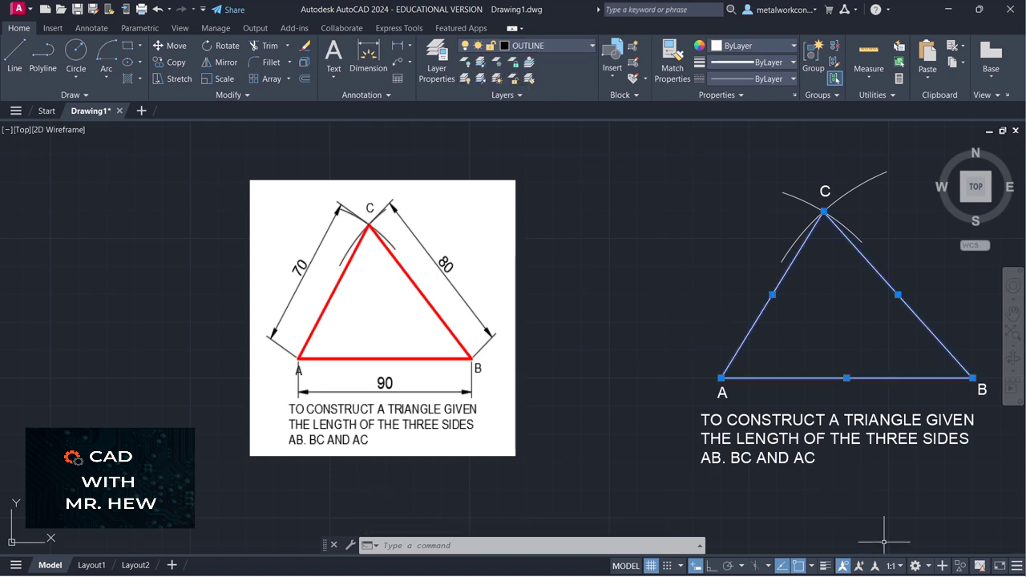
# - Clear the selection of the triangle's sides and turn on lineweight display
pyautogui.press('Escape')
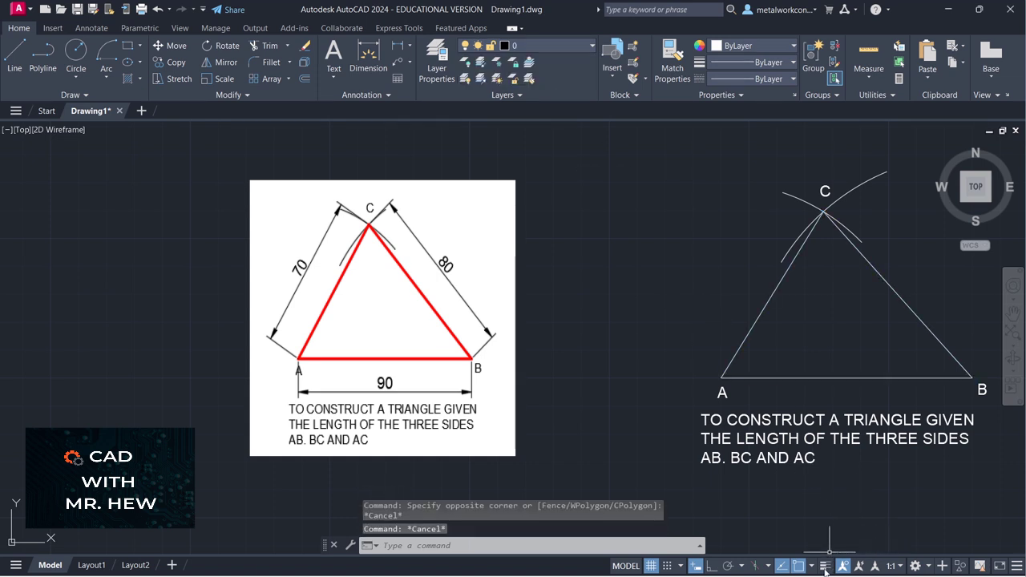
pyautogui.click(826, 570)
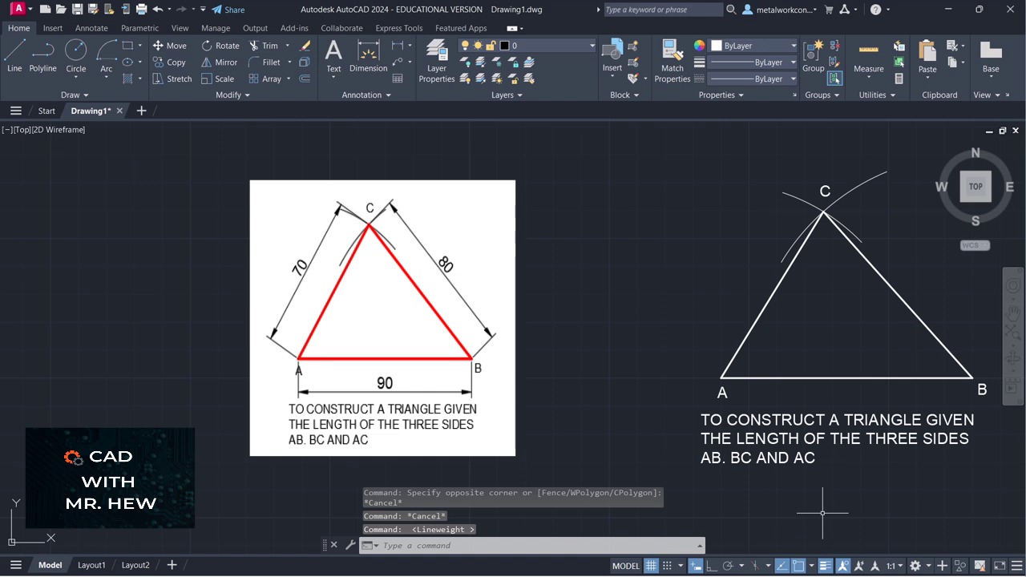
pyautogui.press('Escape')
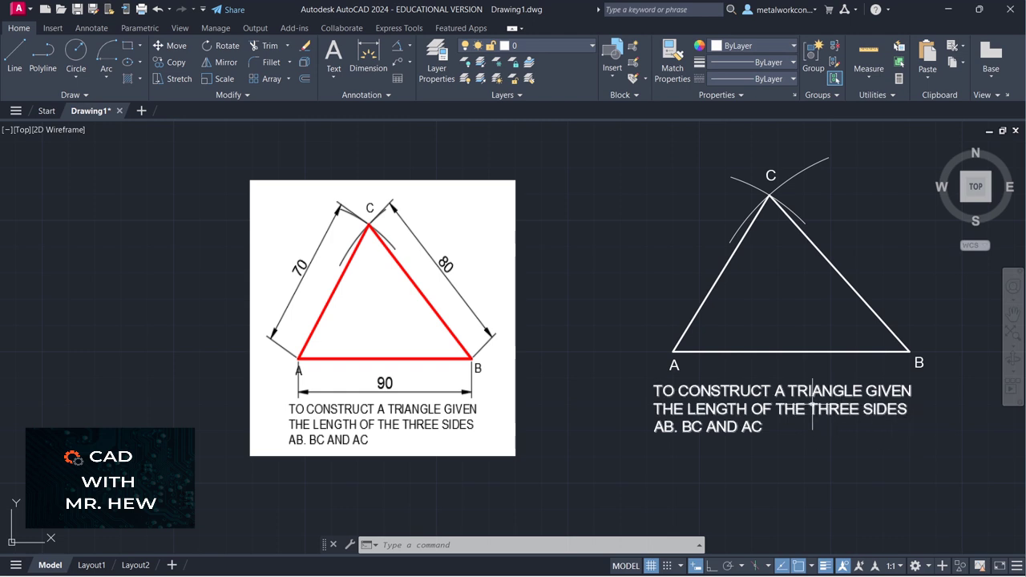
# - Try to move the three-line caption below the triangle with object snap still on
pyautogui.click(171, 46)
pyautogui.click(834, 405)
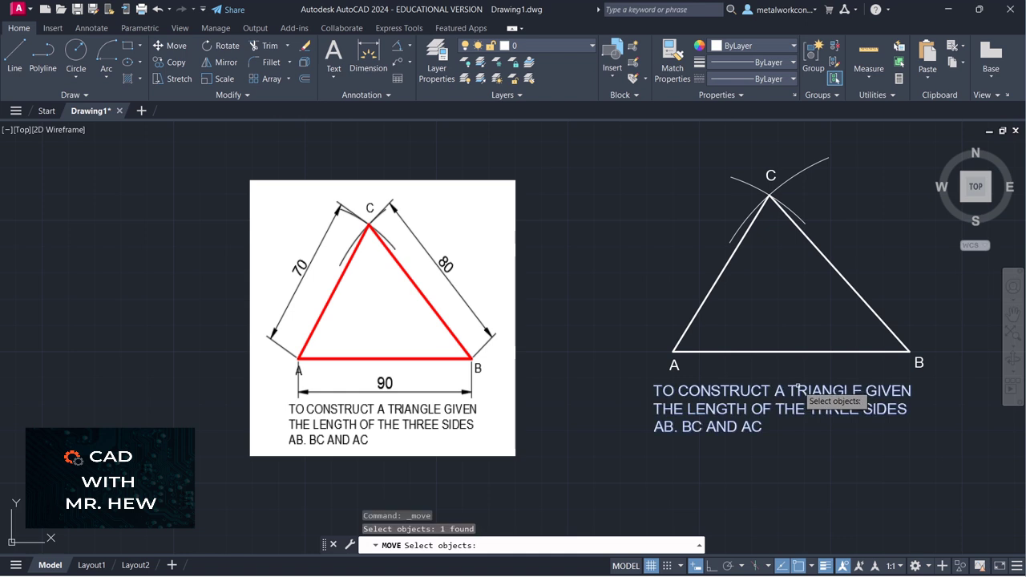
pyautogui.press('Return')
pyautogui.click(668, 399)
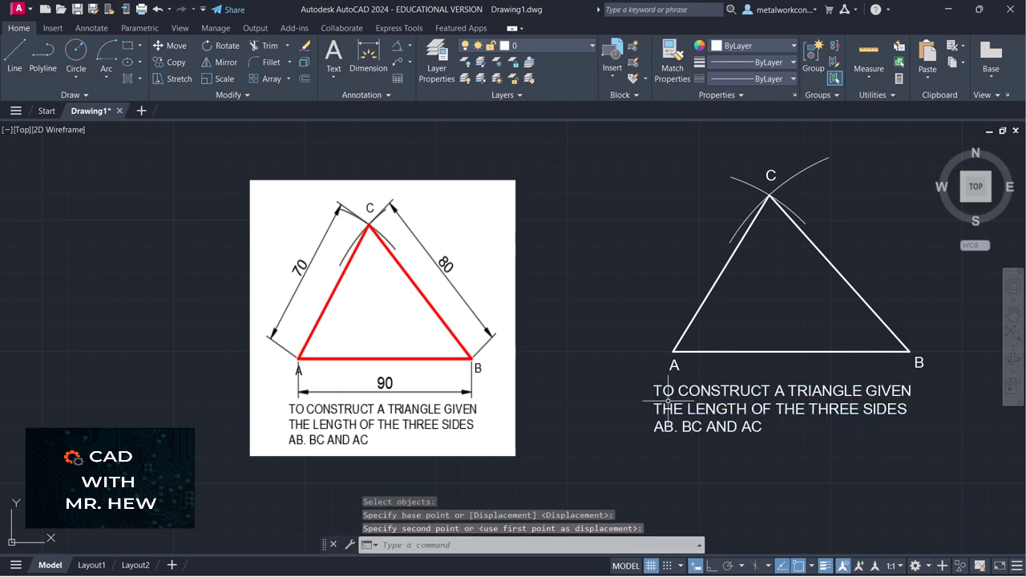
pyautogui.click(668, 398)
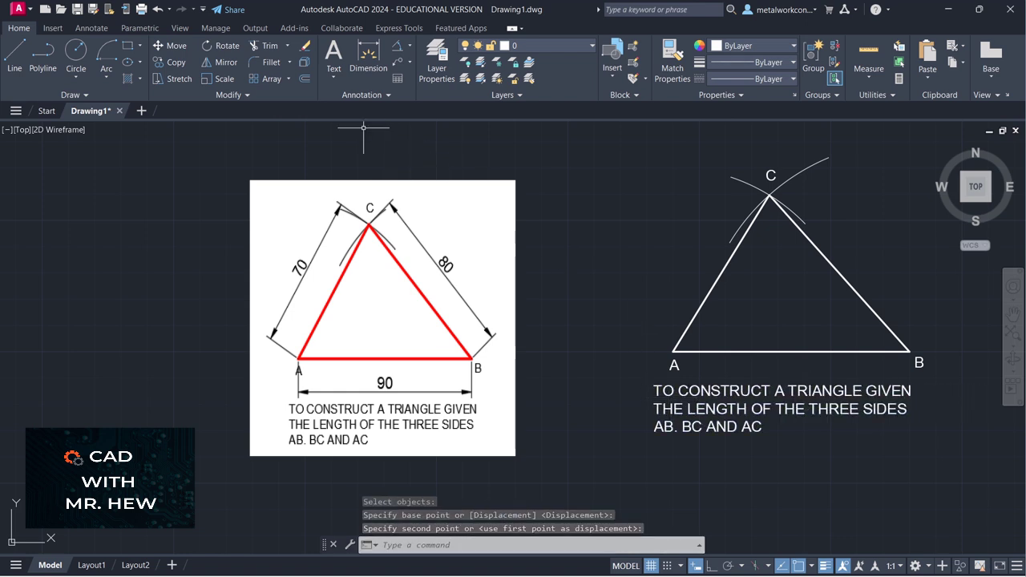
# - Move the caption slightly lower with object snap off, leaving room for a dimension under side AB
pyautogui.click(171, 47)
pyautogui.click(748, 394)
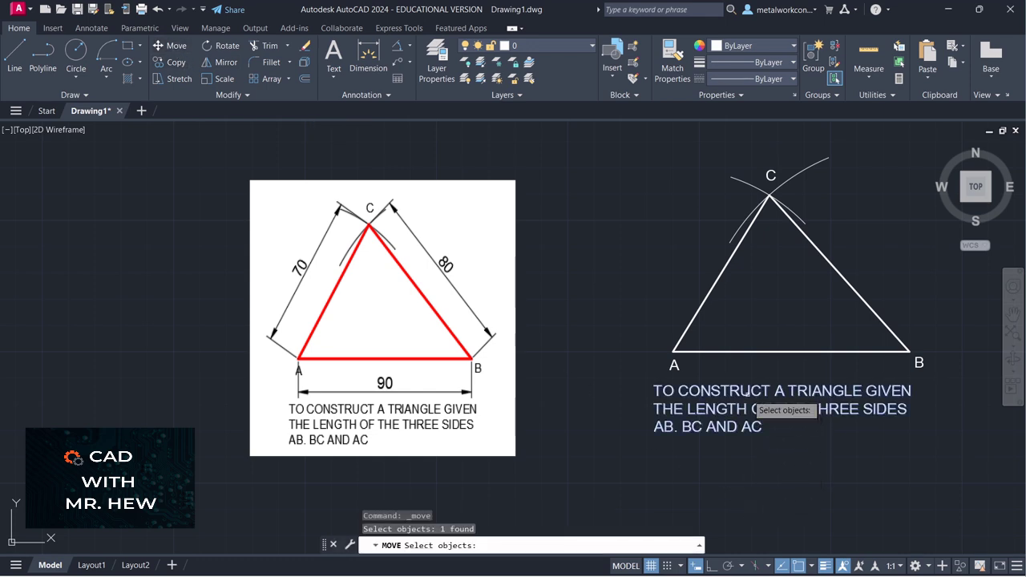
pyautogui.press('Return')
pyautogui.click(654, 386)
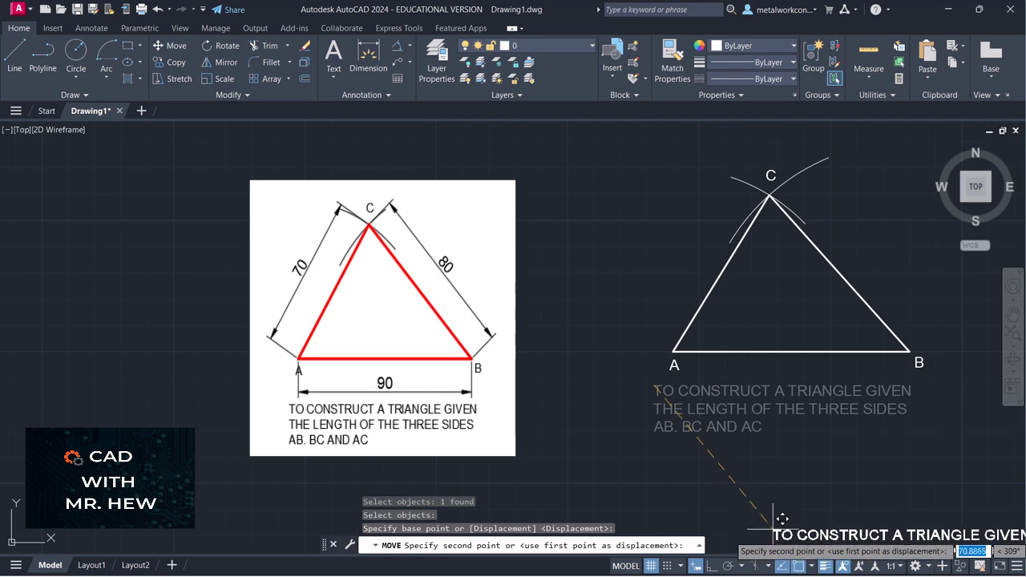
pyautogui.press('F3')
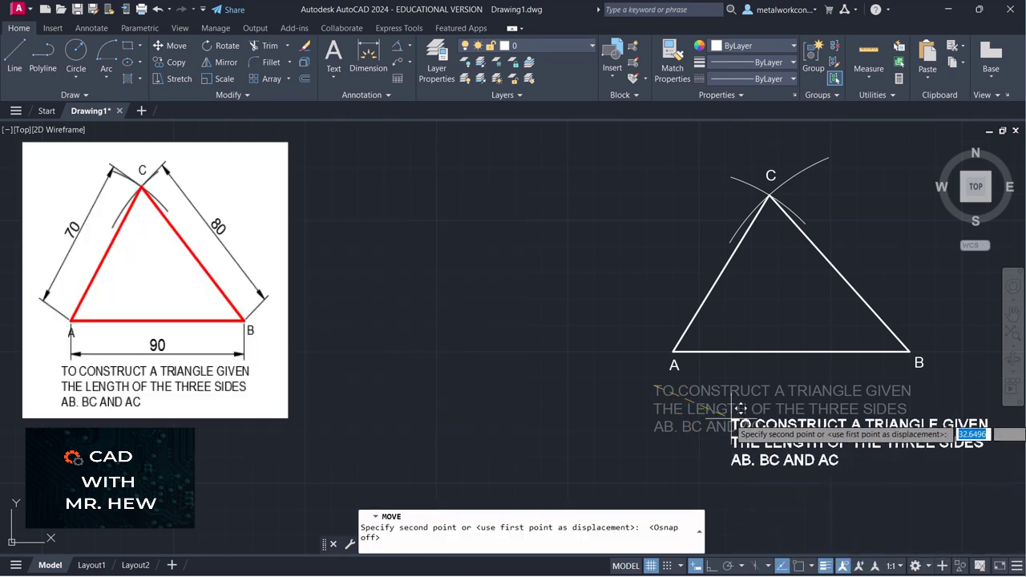
pyautogui.click(665, 406)
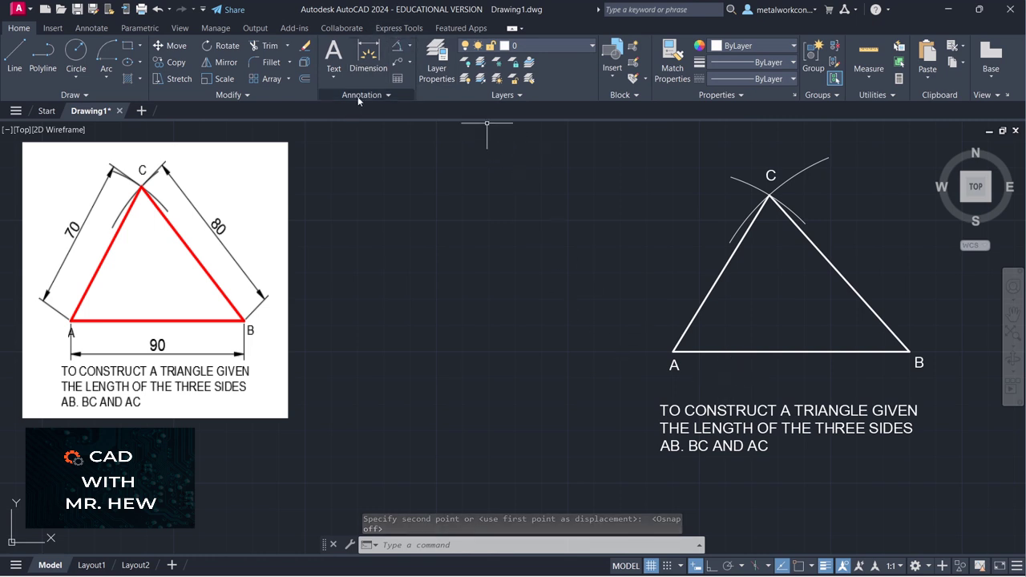
# - Add a linear dimension to side AB with object snap on, placing it between the base and the caption
pyautogui.click(409, 48)
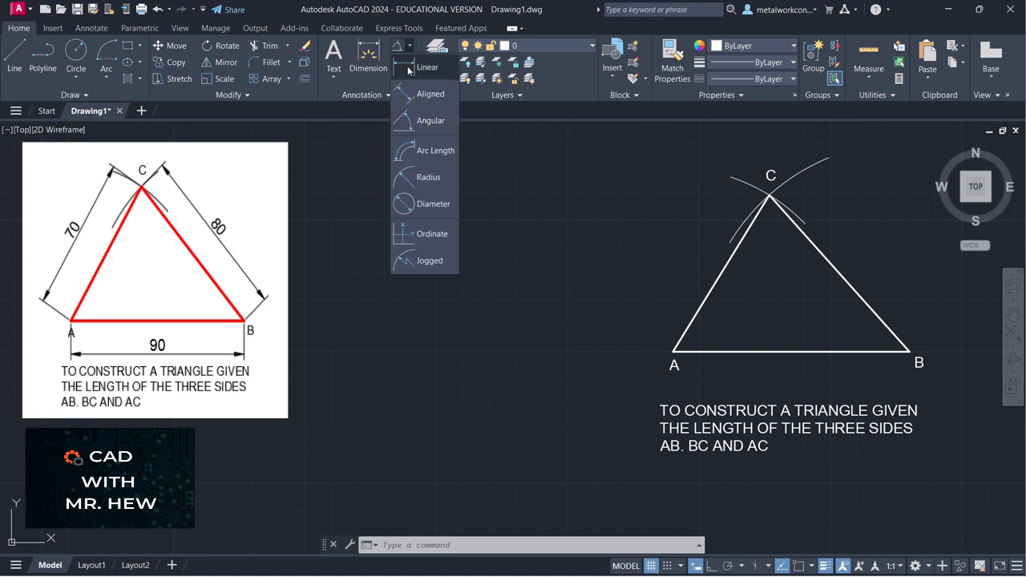
pyautogui.click(410, 67)
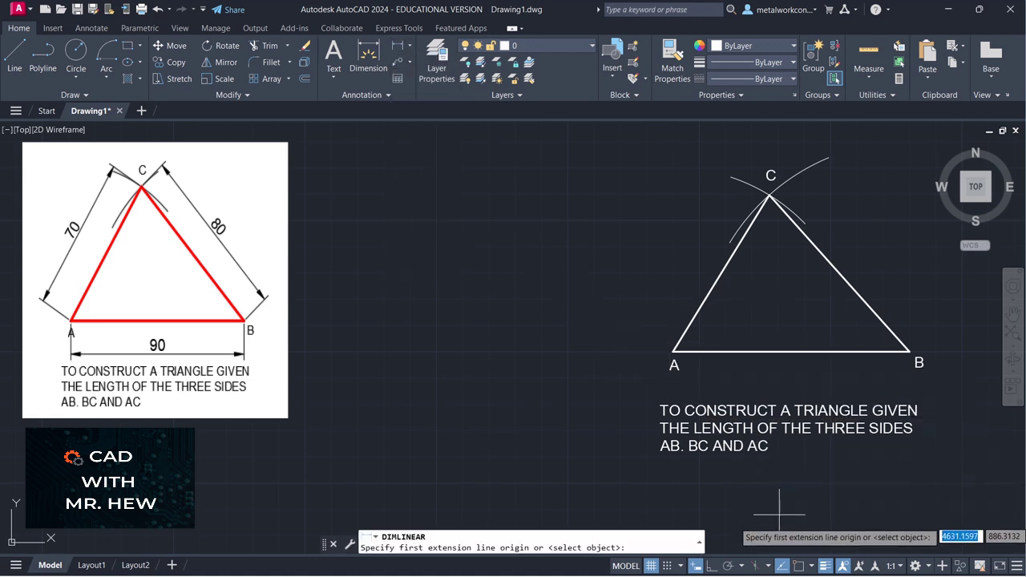
pyautogui.click(673, 351)
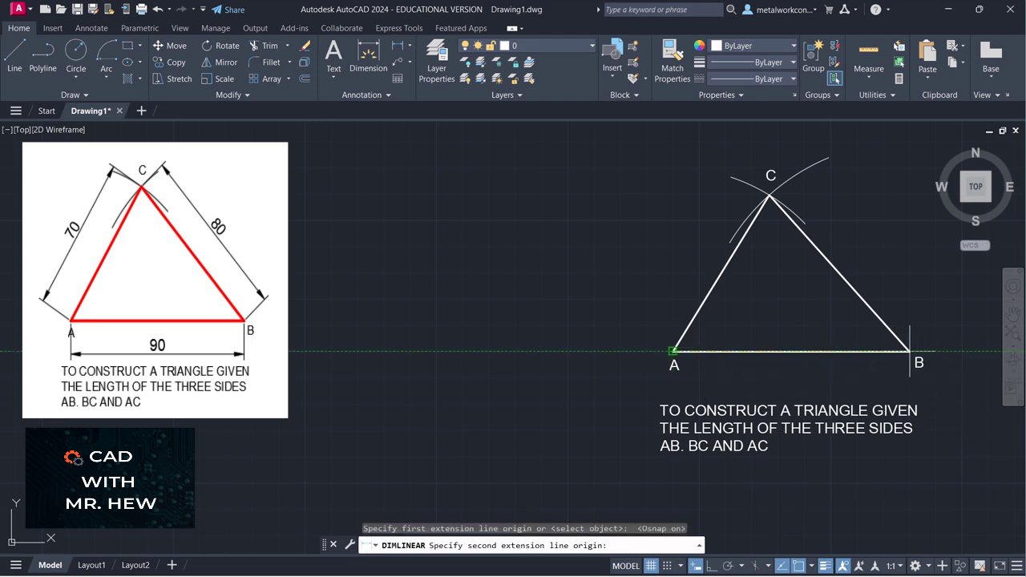
pyautogui.click(908, 350)
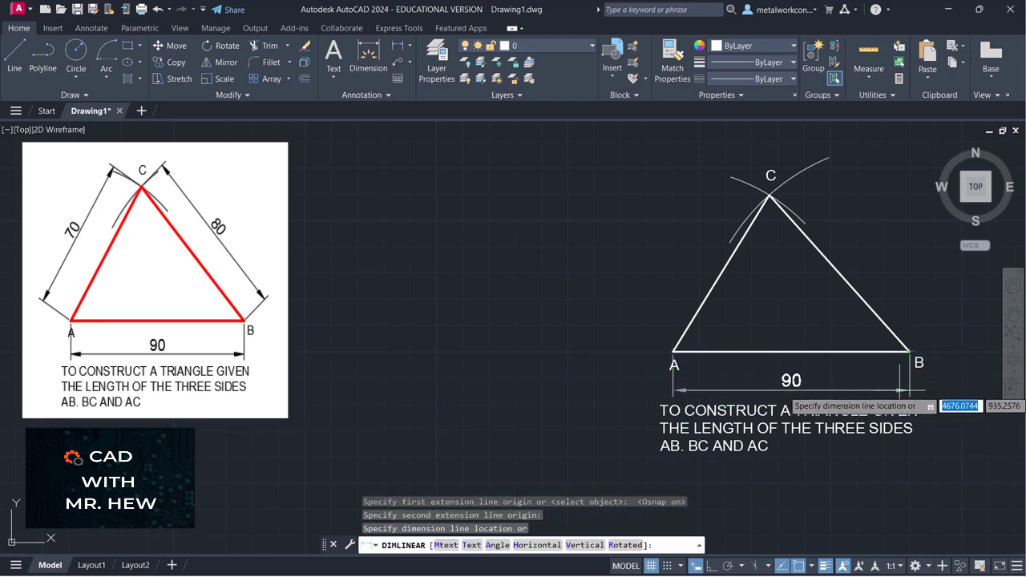
pyautogui.click(900, 390)
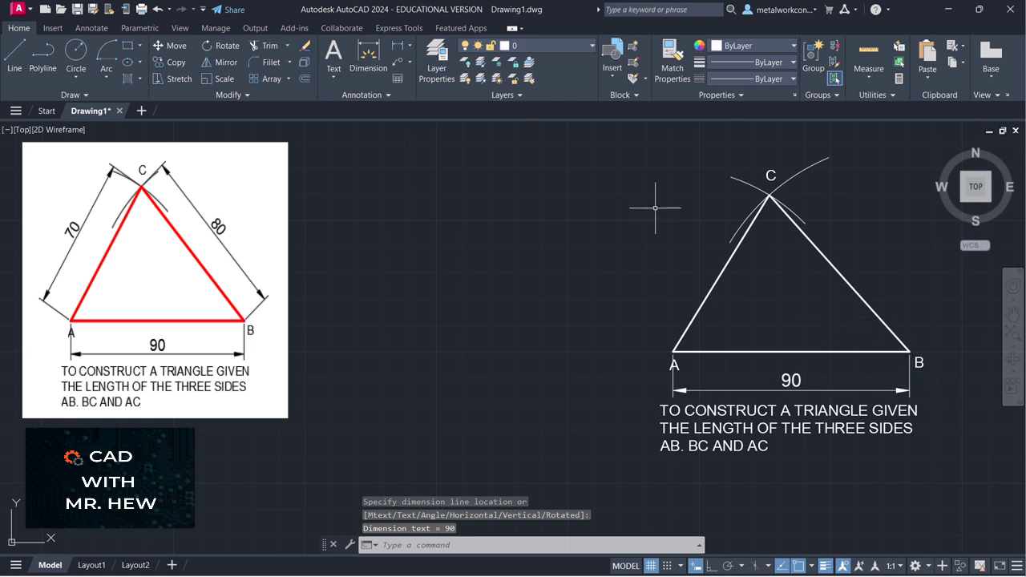
# - Add an aligned dimension from A to C, placed outside the triangle parallel to side AC
pyautogui.click(409, 46)
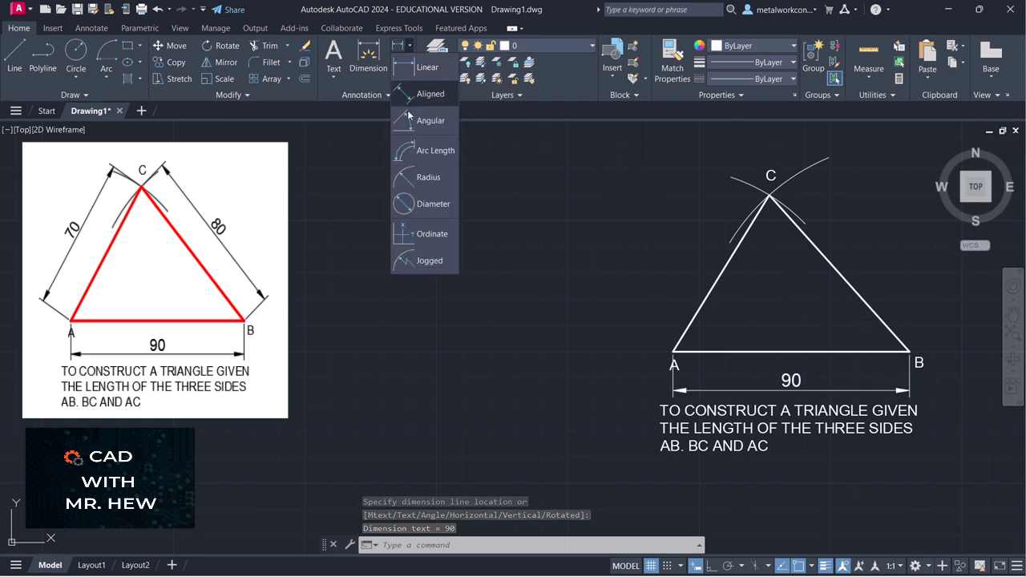
pyautogui.click(413, 93)
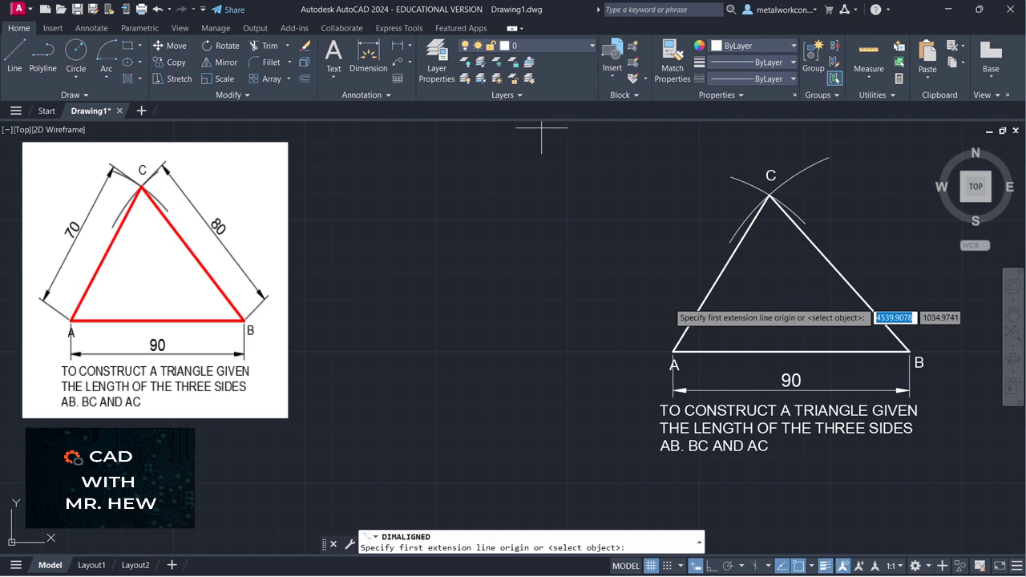
pyautogui.click(673, 350)
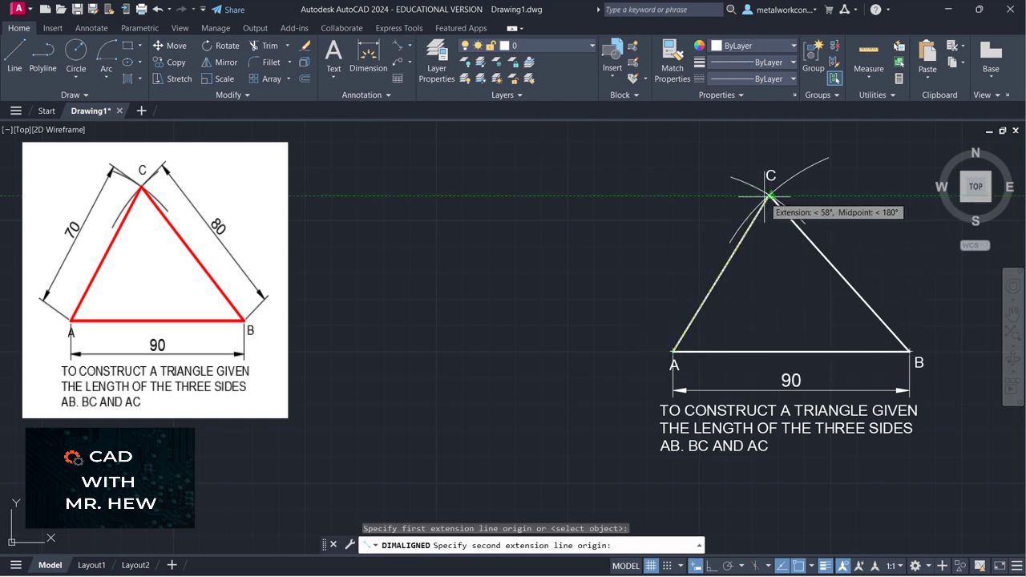
pyautogui.scroll(4, 770, 194)
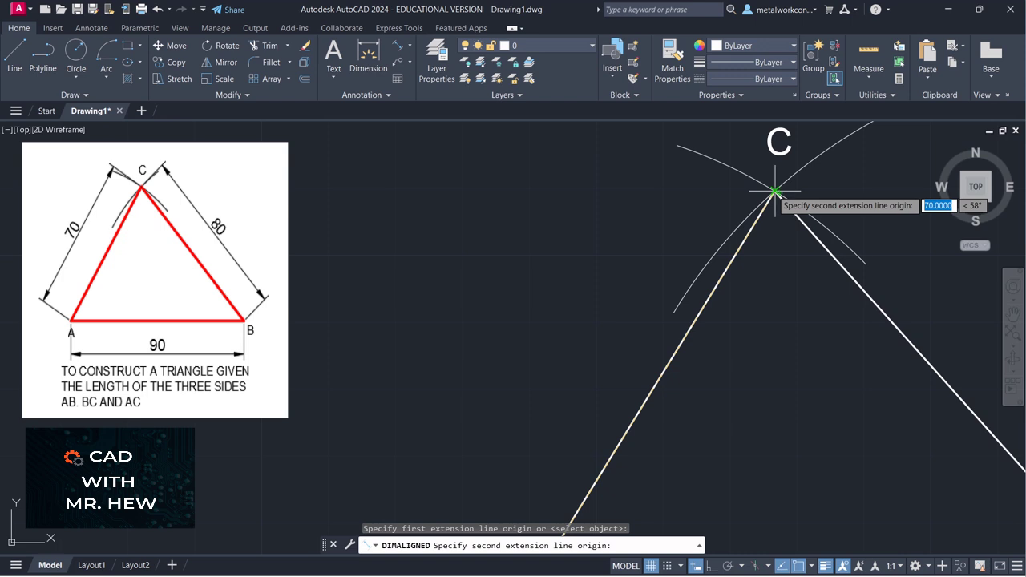
pyautogui.click(775, 191)
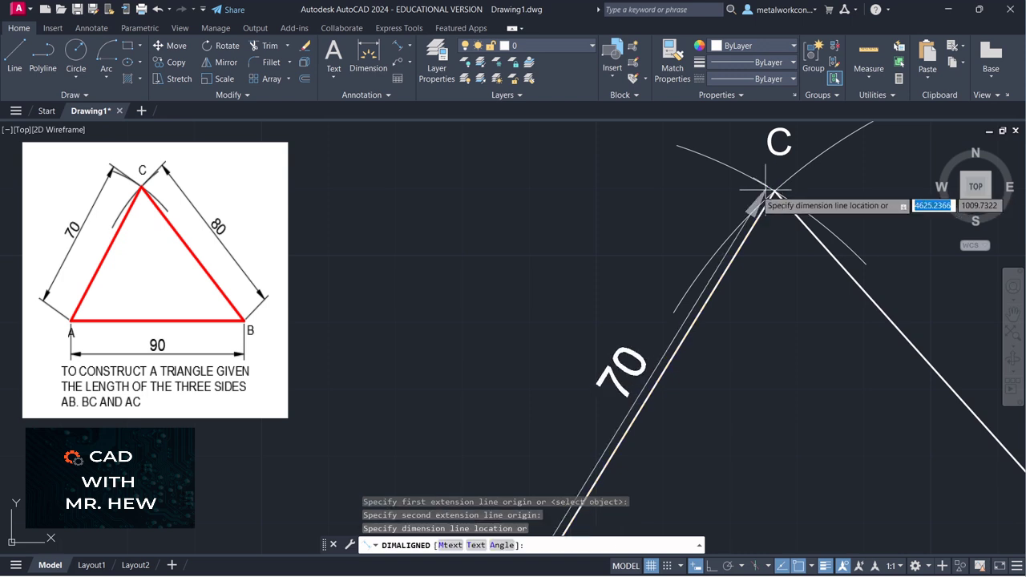
pyautogui.click(662, 159)
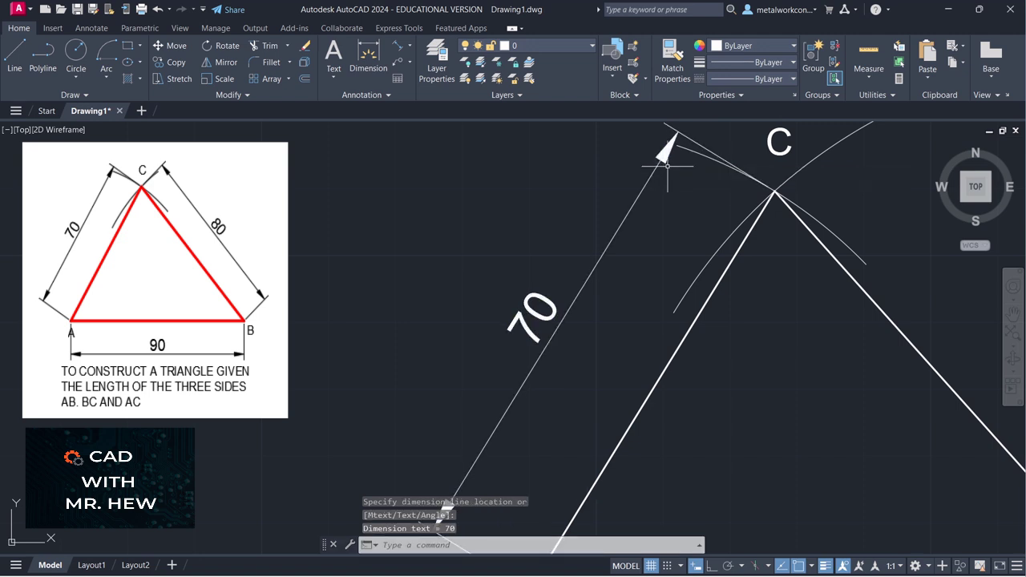
pyautogui.scroll(-3, 662, 159)
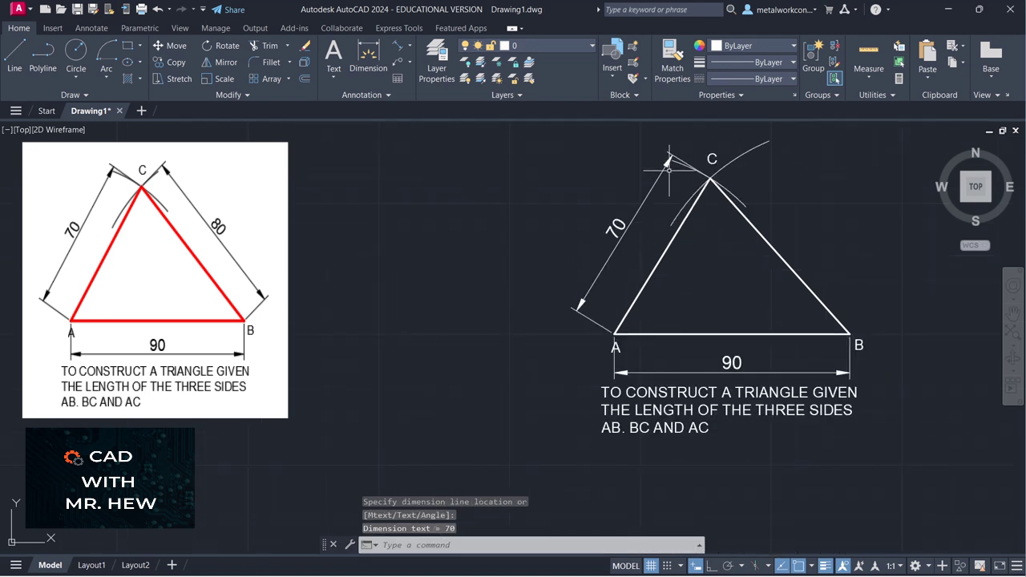
# - Add an aligned dimension from C to B, placed outside the triangle parallel to side BC
pyautogui.click(397, 50)
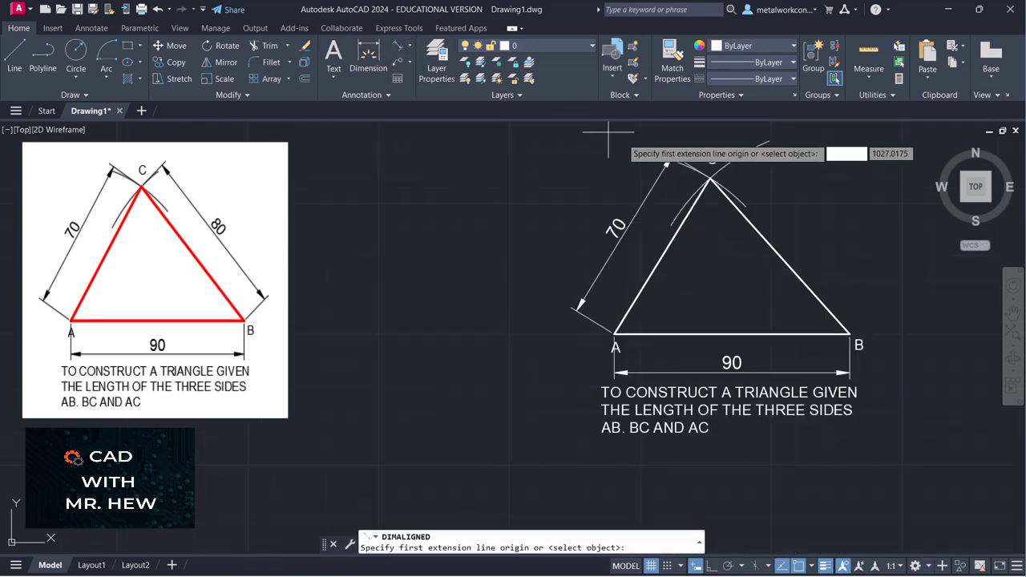
pyautogui.click(708, 181)
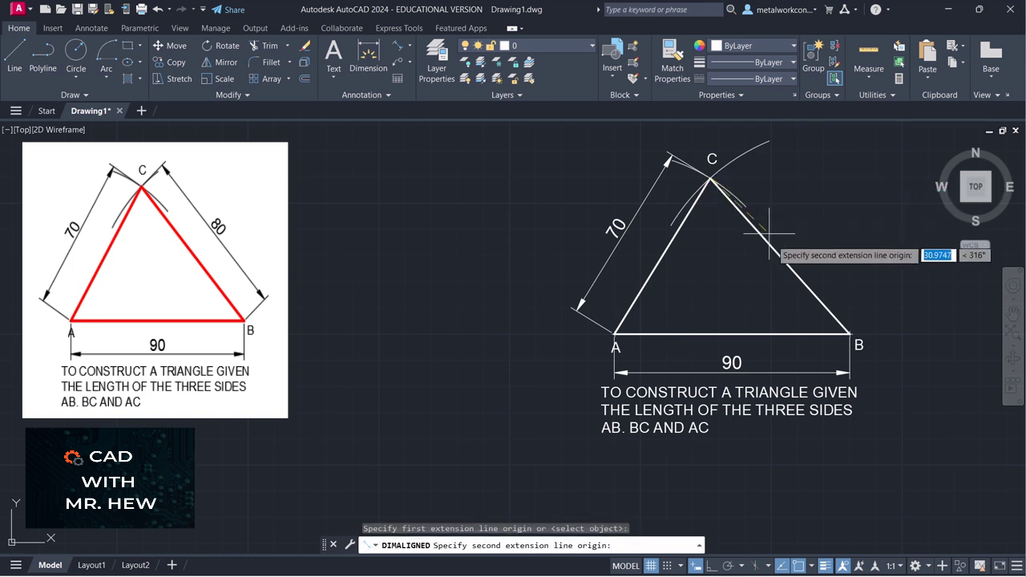
pyautogui.click(850, 334)
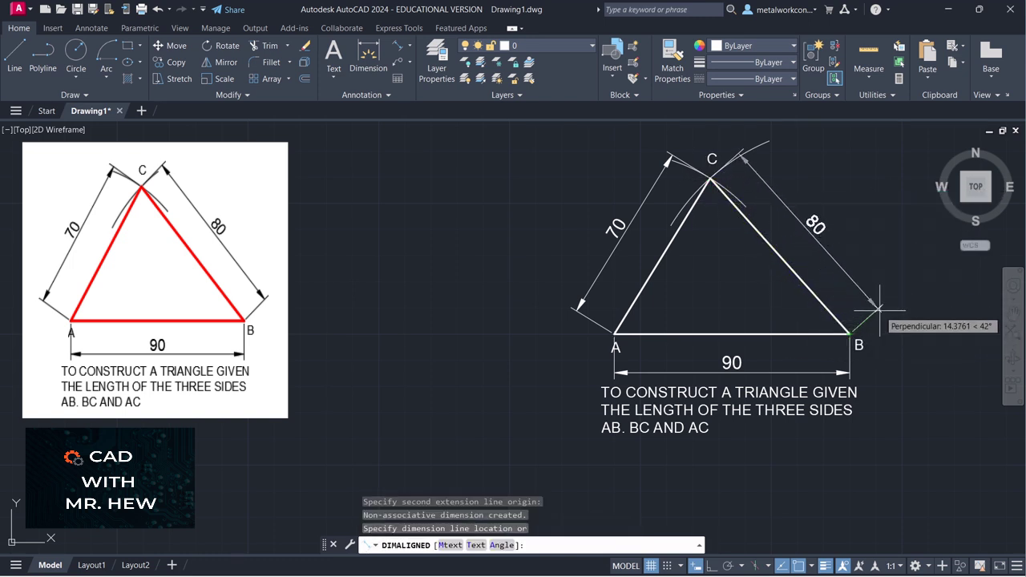
pyautogui.click(880, 308)
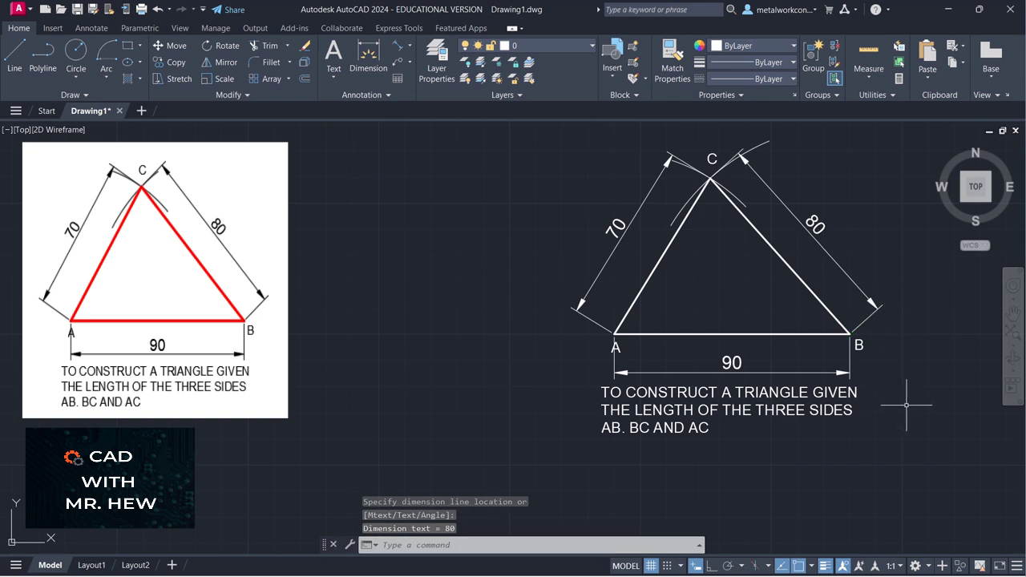
pyautogui.moveTo(966, 573)
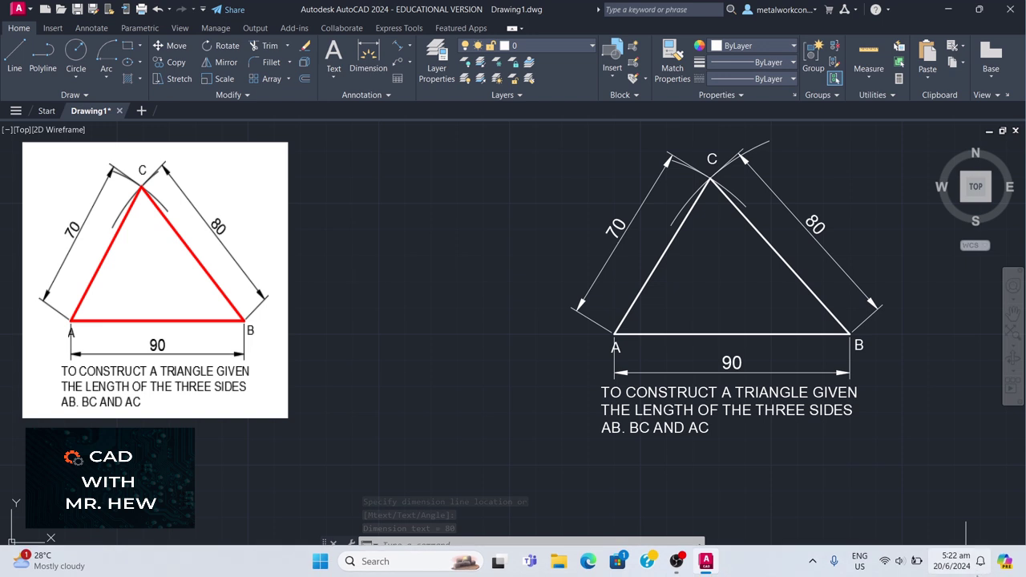